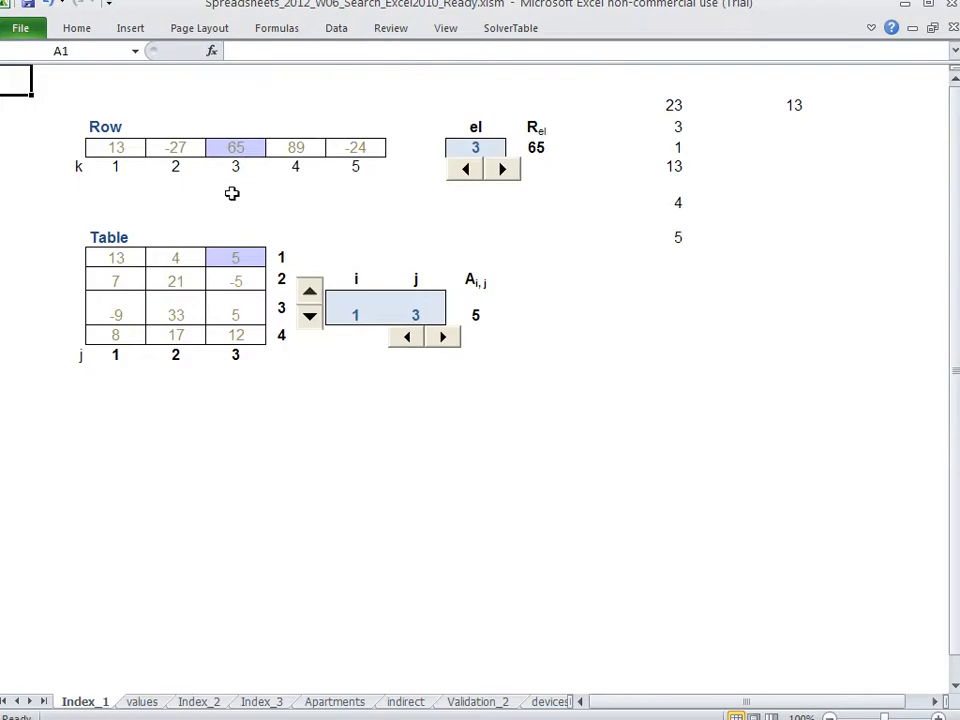
- On the Apartments sheet, select the Owner, Area and People columns in rows 6–14 and check the People range's defined name
key("ctrl+Page_Down")
key("ctrl+Page_Down")
key("ctrl+Page_Down")
key("ctrl+Page_Down")
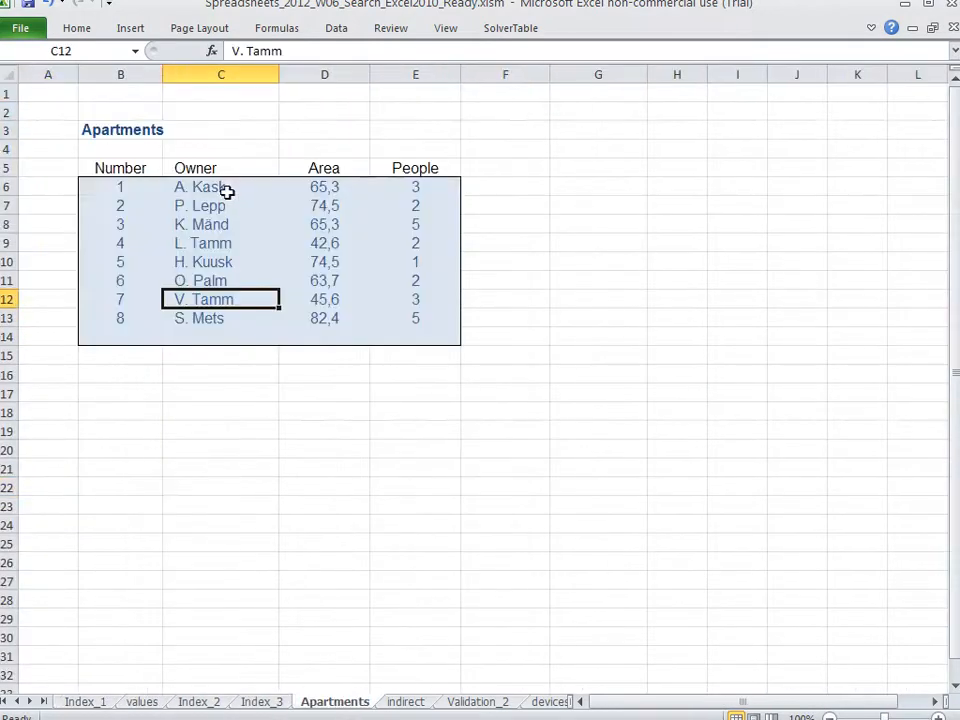
left_click_drag(215, 191, 214, 332)
left_click_drag(331, 180, 332, 336)
left_click_drag(413, 192, 412, 338)
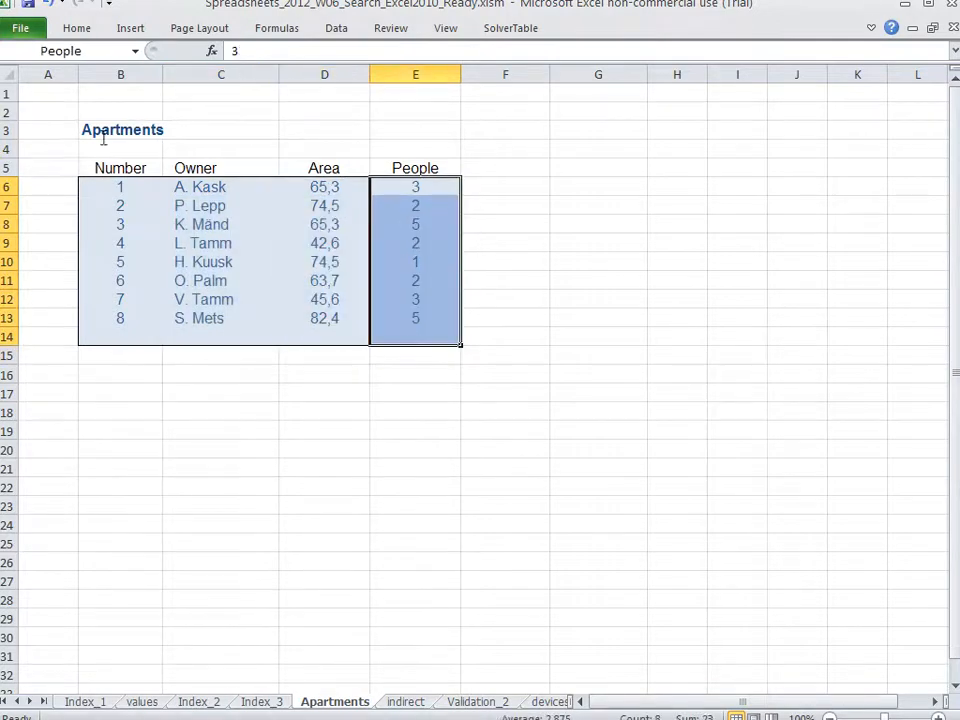
left_click(95, 50)
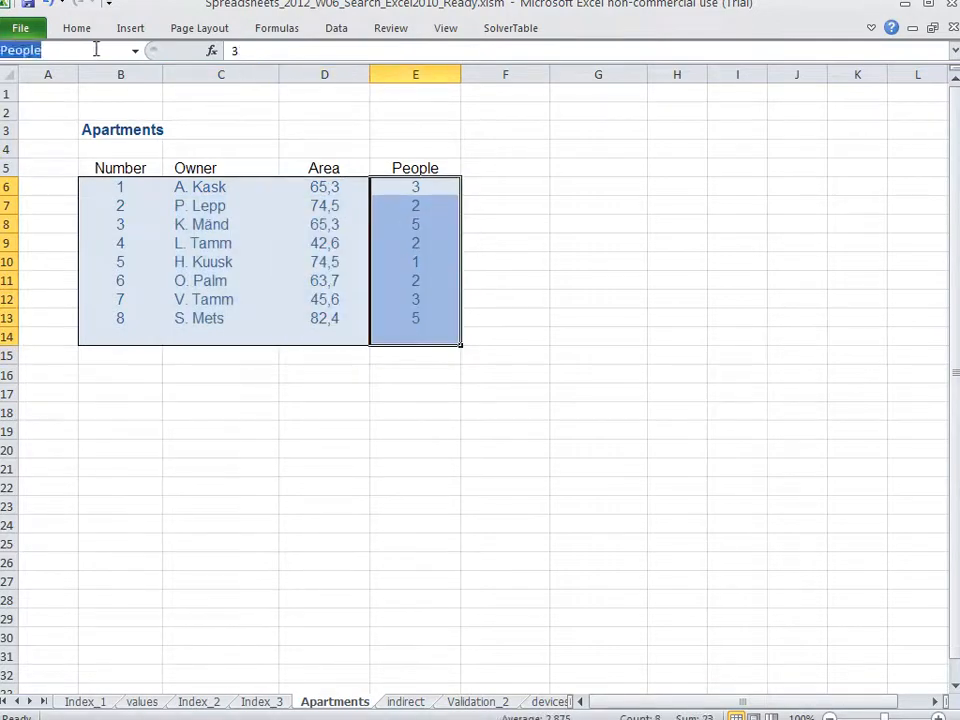
key("Escape")
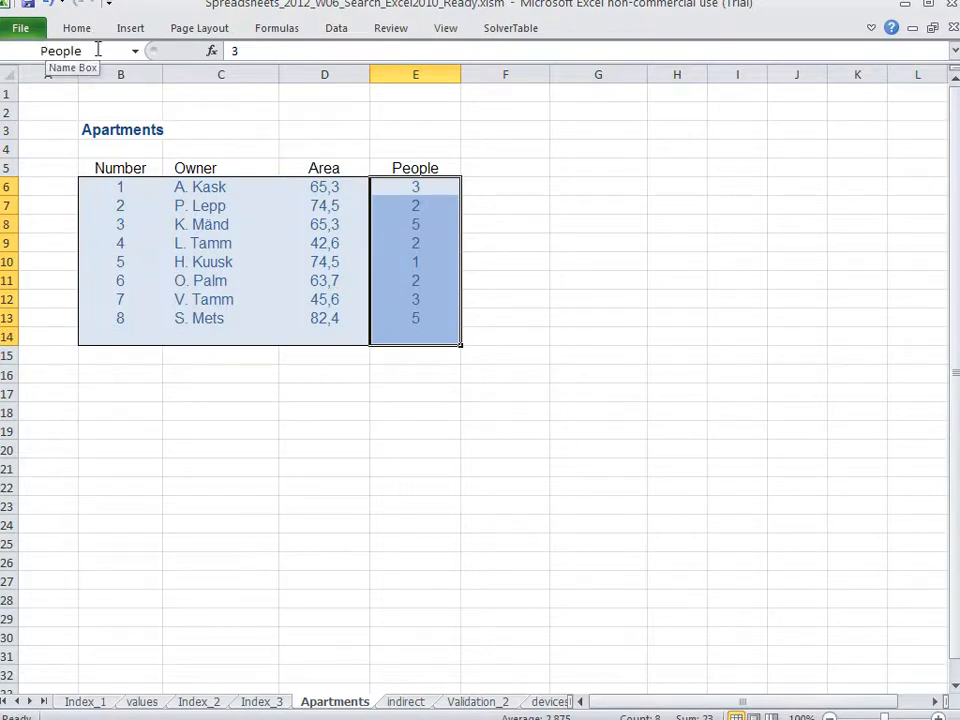
- Go to the ind_match_1 worksheet
key("ctrl+Page_Down")
key("ctrl+Page_Down")
key("ctrl+Page_Down")
key("ctrl+Page_Down")
key("ctrl+Page_Down")
key("ctrl+Page_Down")
key("ctrl+Page_Down")
key("ctrl+Page_Down")
key("ctrl+Page_Down")
key("ctrl+Page_Down")
key("ctrl+Page_Down")
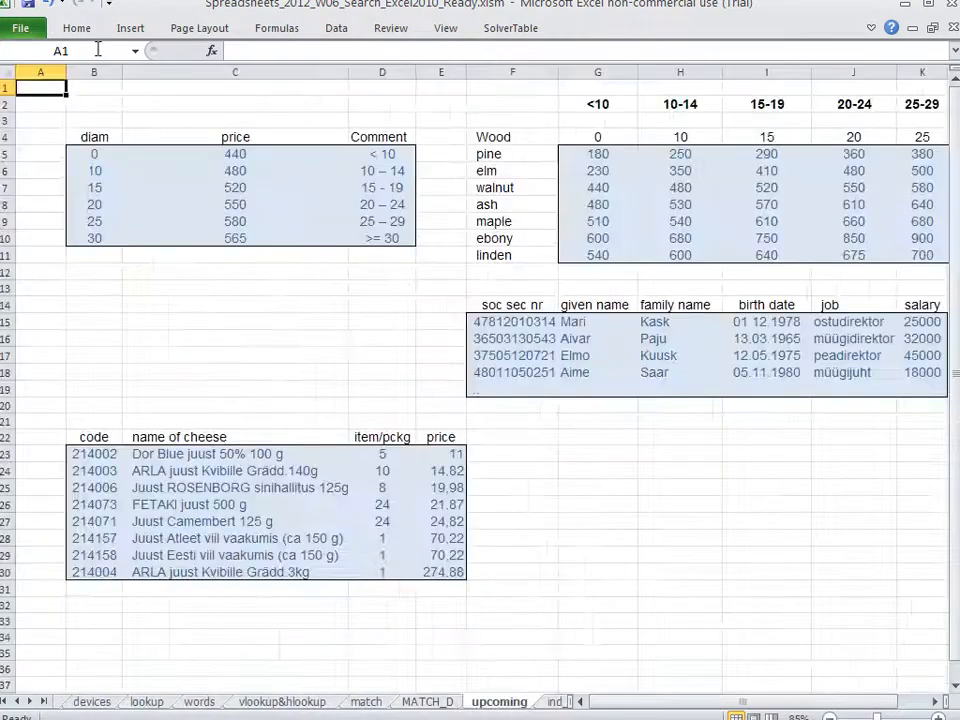
key("ctrl+Page_Down")
key("ctrl+Page_Down")
key("ctrl+Page_Down")
key("ctrl+Page_Up")
key("ctrl+Page_Up")
key("ctrl+Page_Up")
key("ctrl+Page_Up")
key("ctrl+Page_Up")
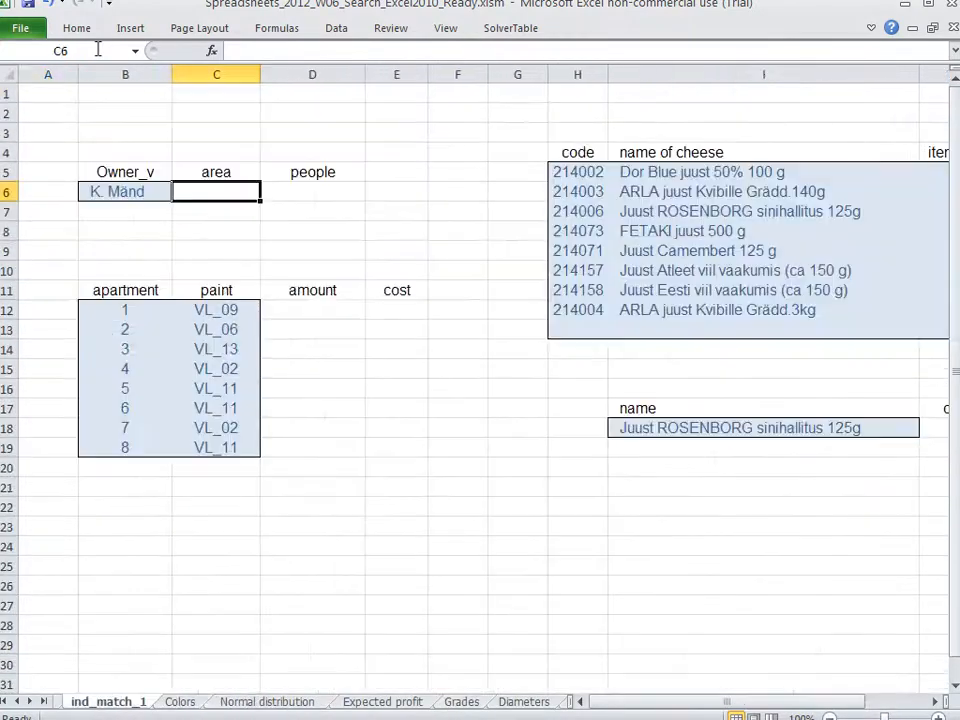
key("ctrl+Page_Down")
- Enter =MATCH(B6;Owner;0) in area cell C6 to find the owner's position in the Owner range
type("=")
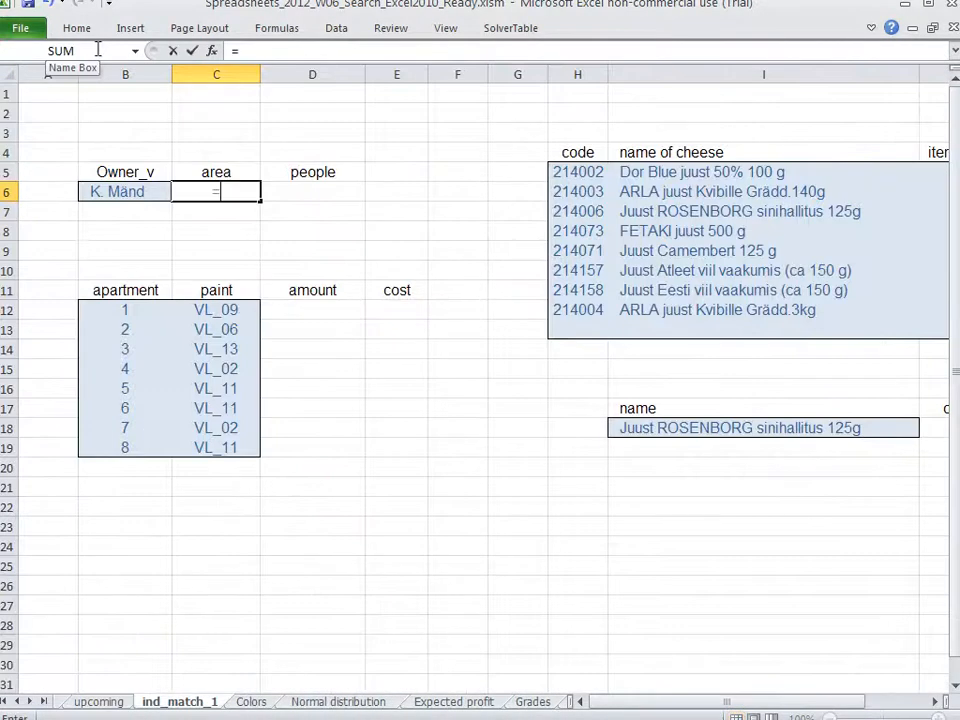
type("match(")
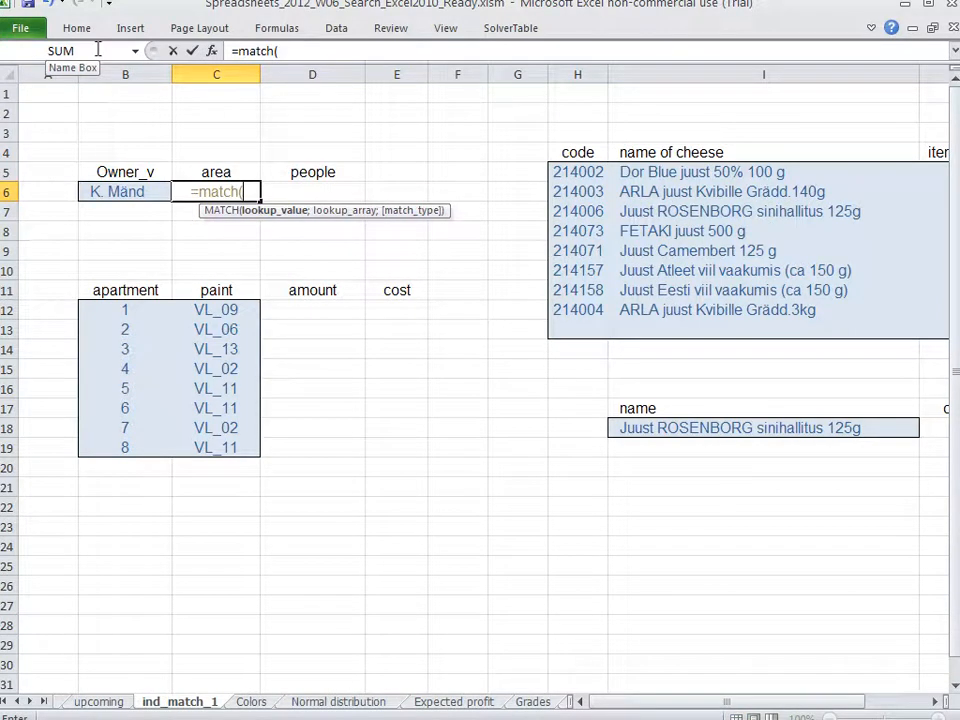
key("Left")
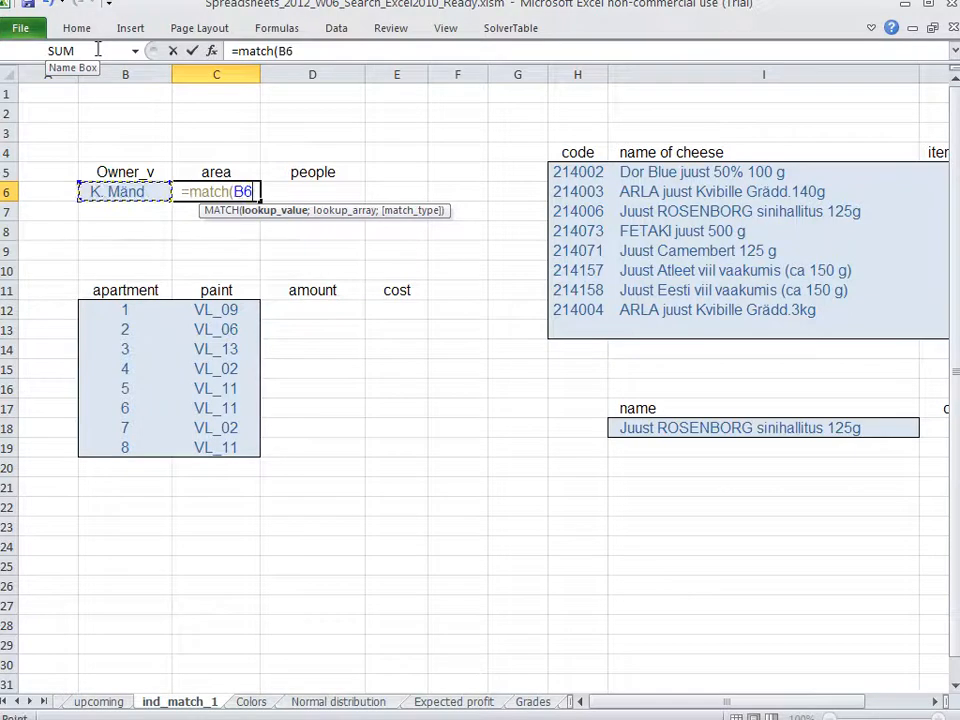
type(";")
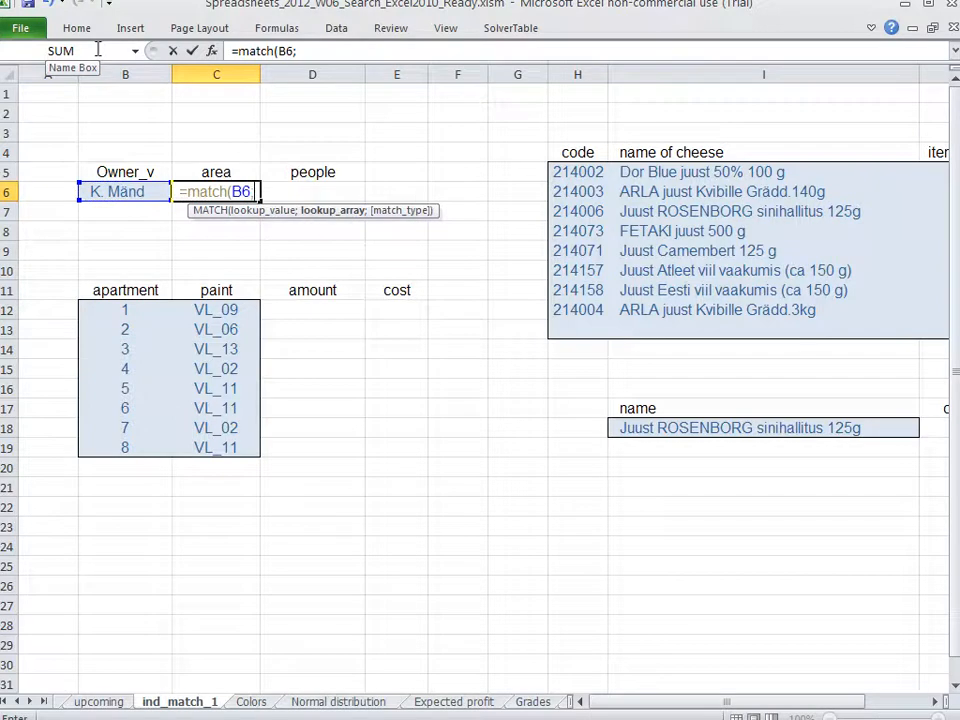
type("owner")
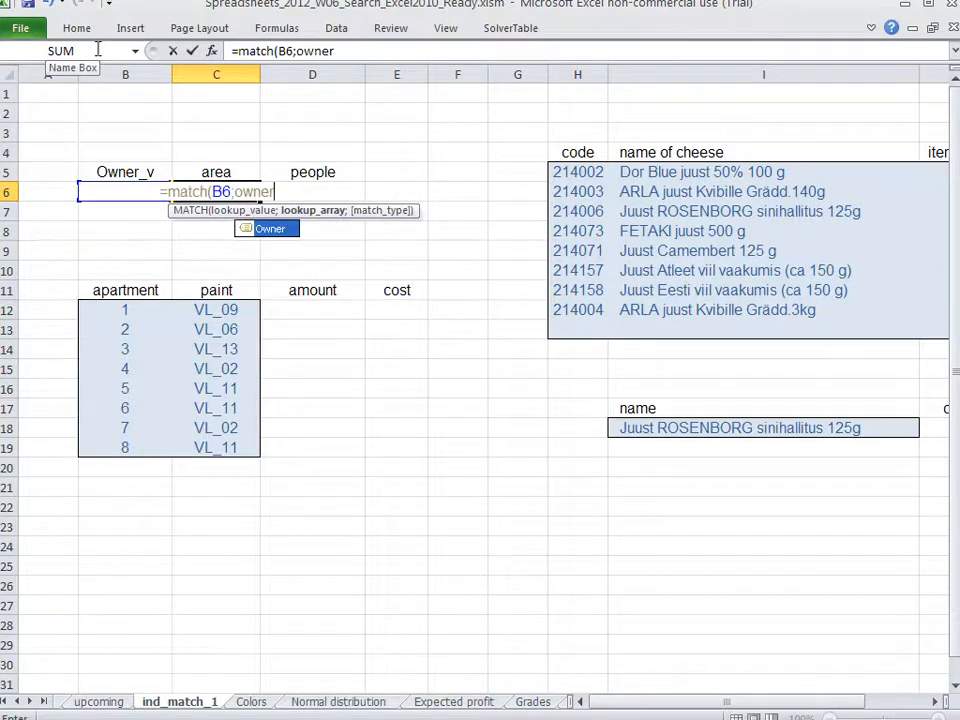
type(";0")
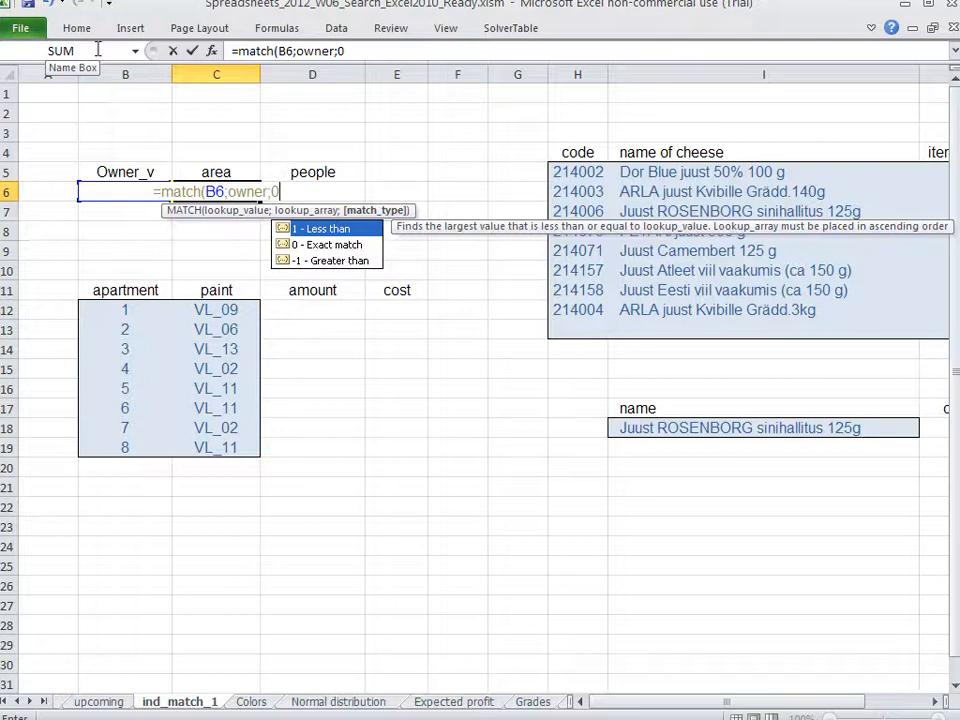
type(")")
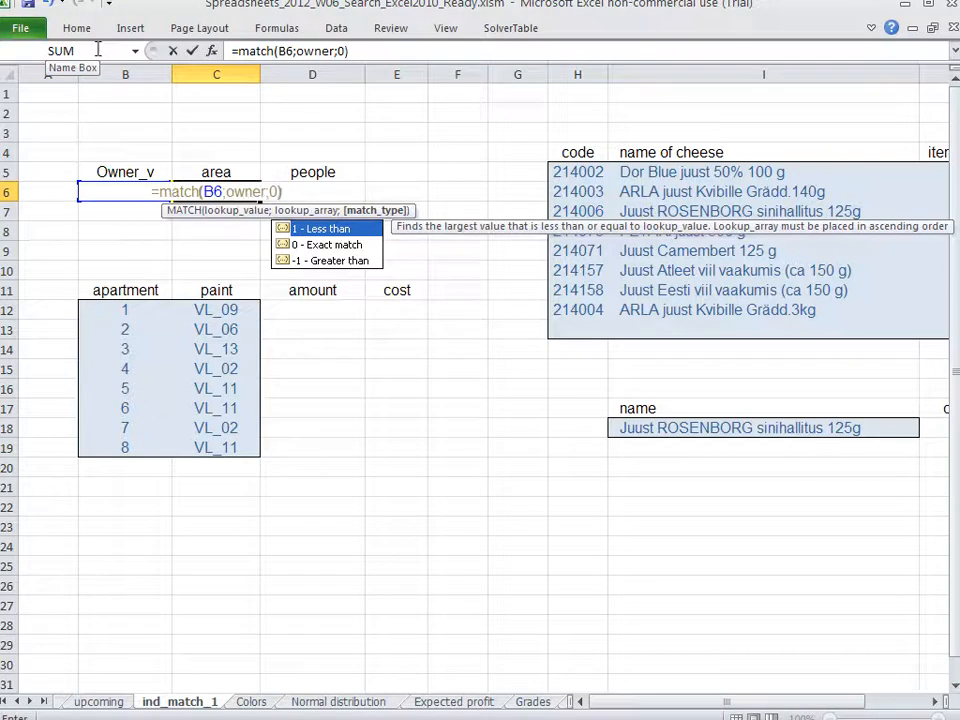
key("Return")
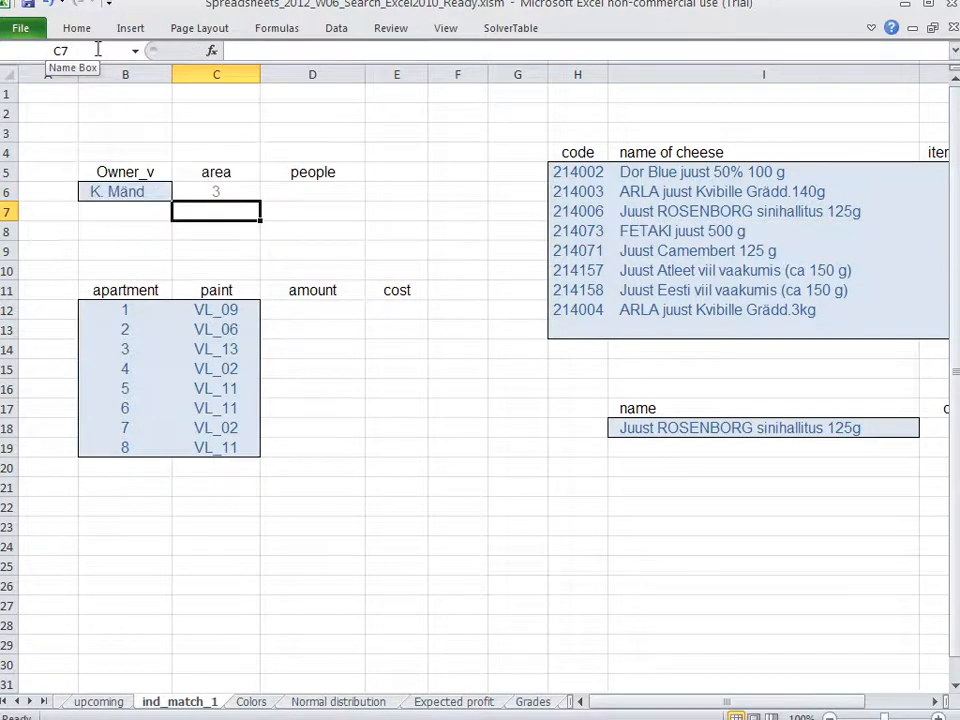
- Wrap C6's MATCH formula in INDEX with the Area range so it reads =INDEX(Area;MATCH(B6;Owner;0))
key("Up")
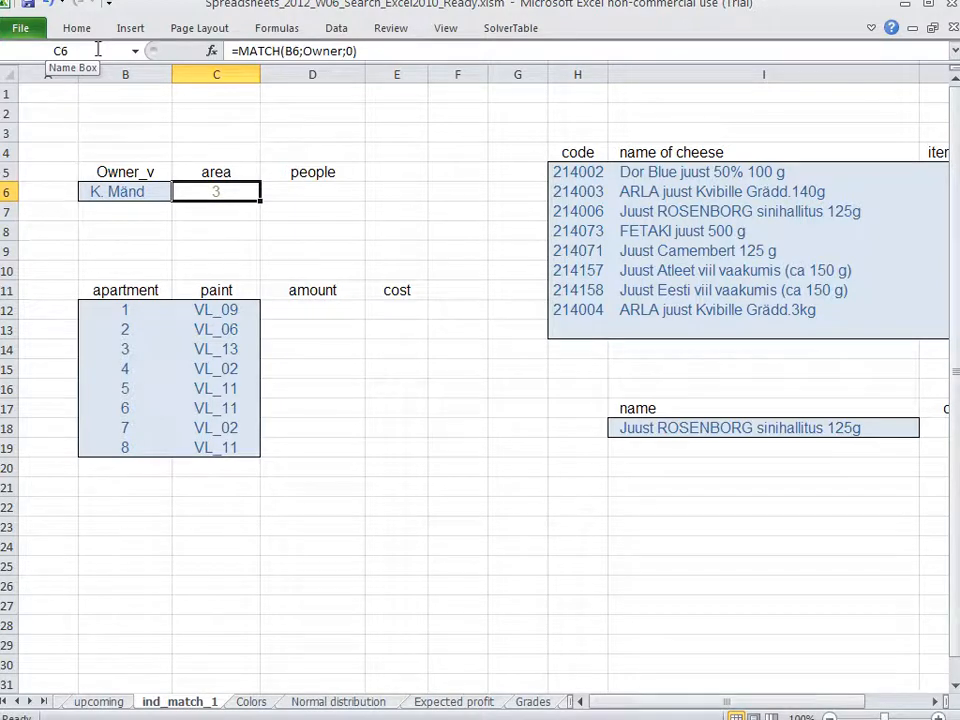
key("F2")
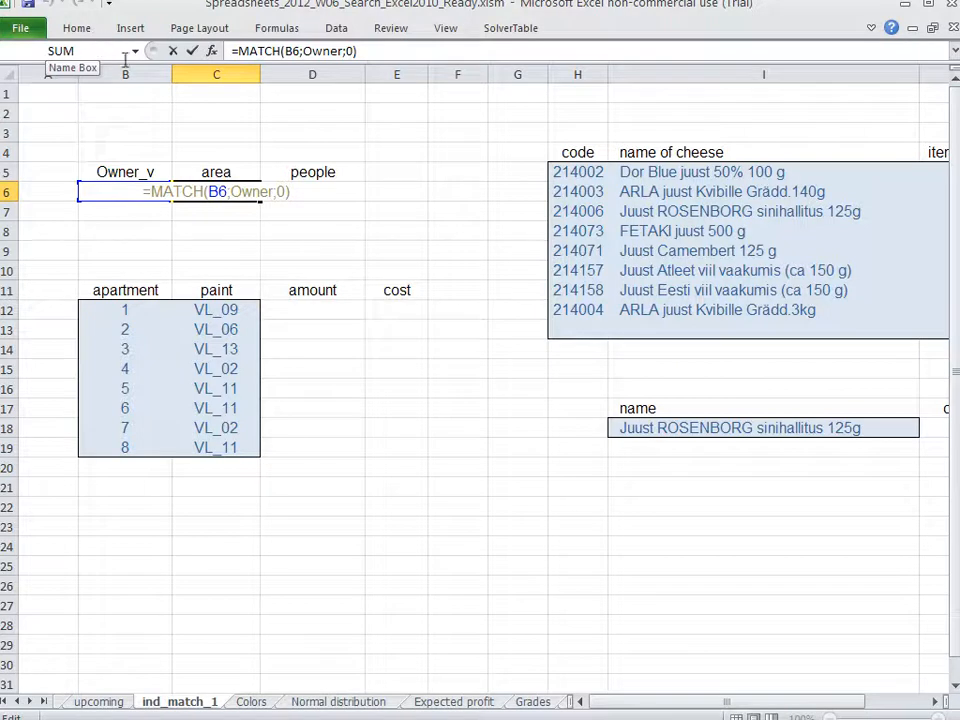
left_click(151, 192)
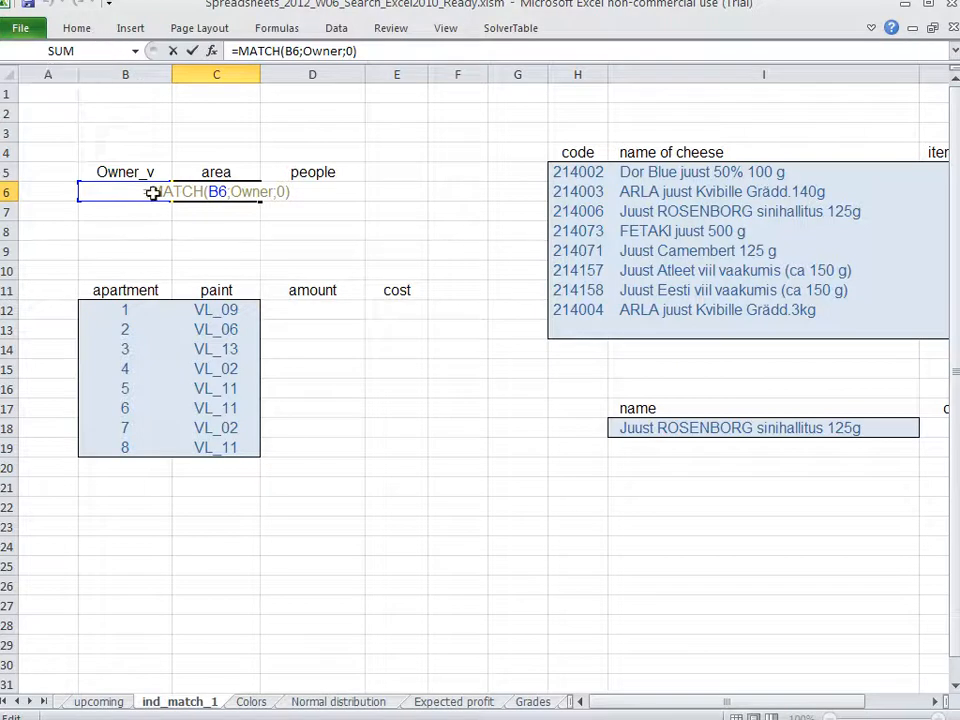
type("index")
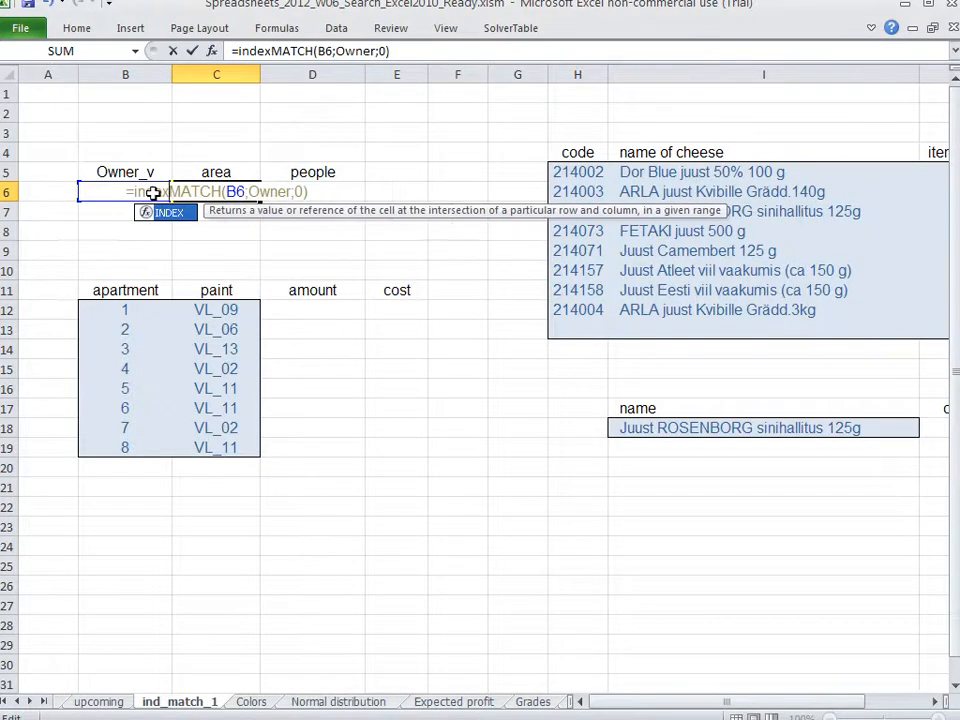
type("(")
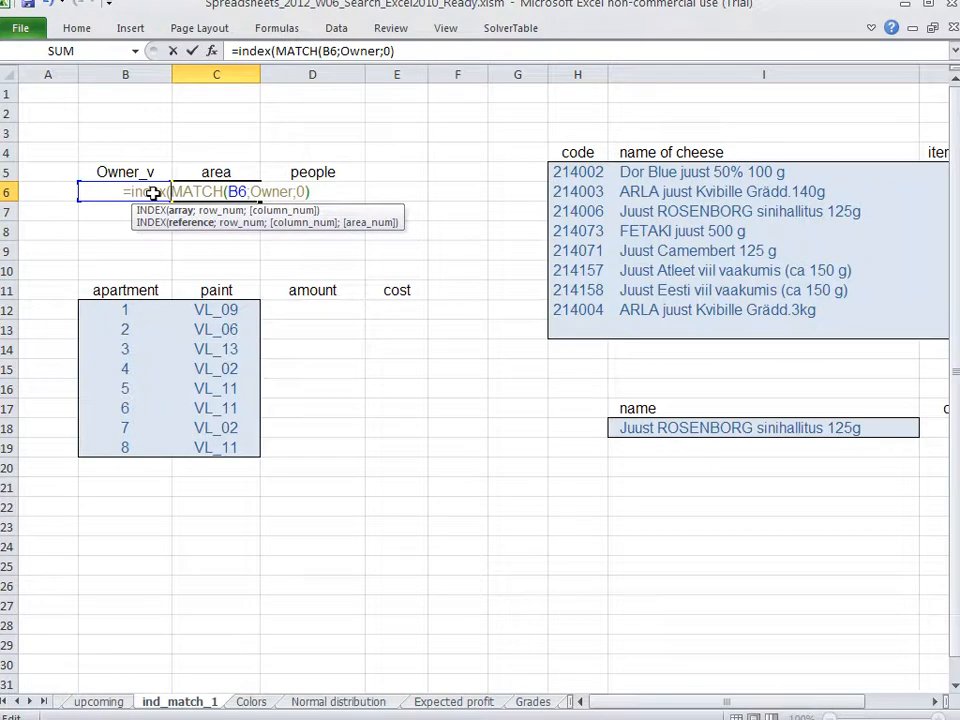
type("area;")
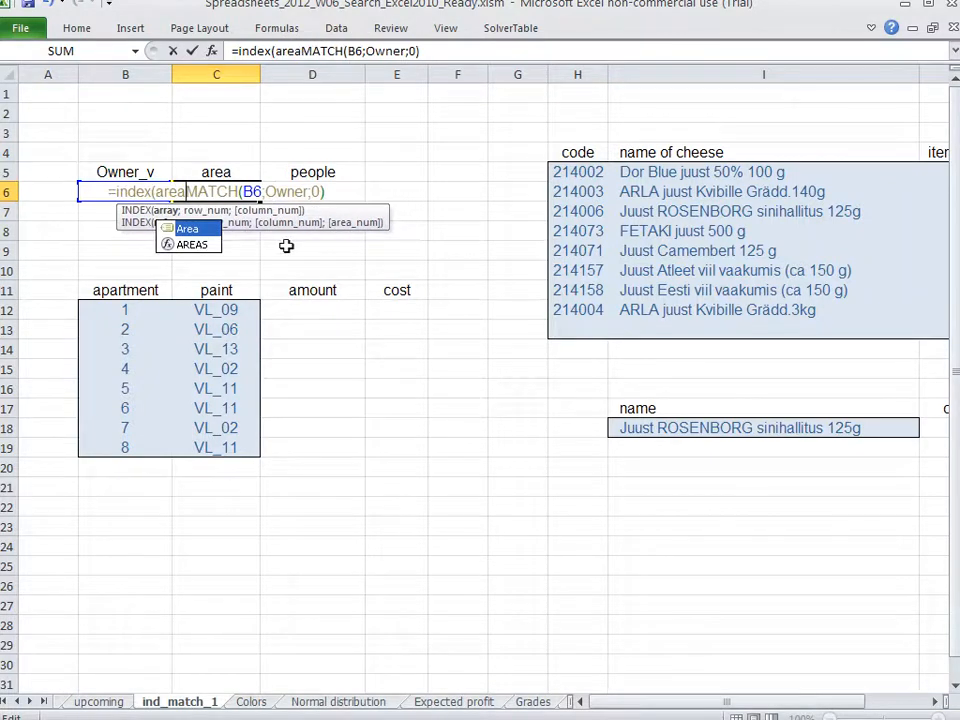
key("Return")
- Evaluate the MATCH part of C6's formula in place to check the row number it passes to INDEX
key("Up")
key("F2")
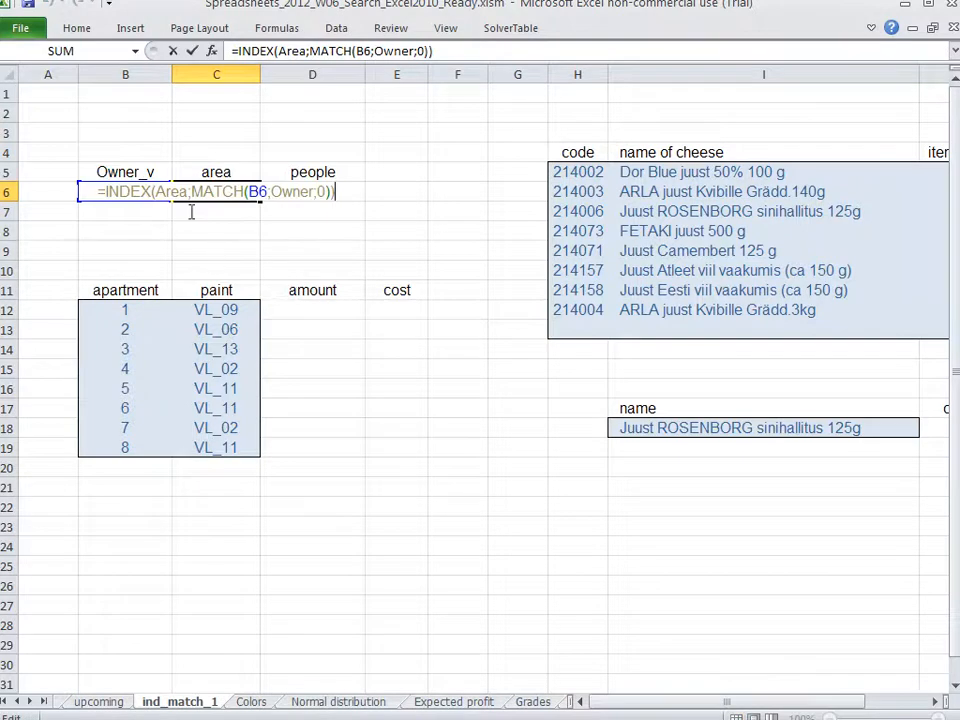
left_click_drag(190, 191, 328, 189)
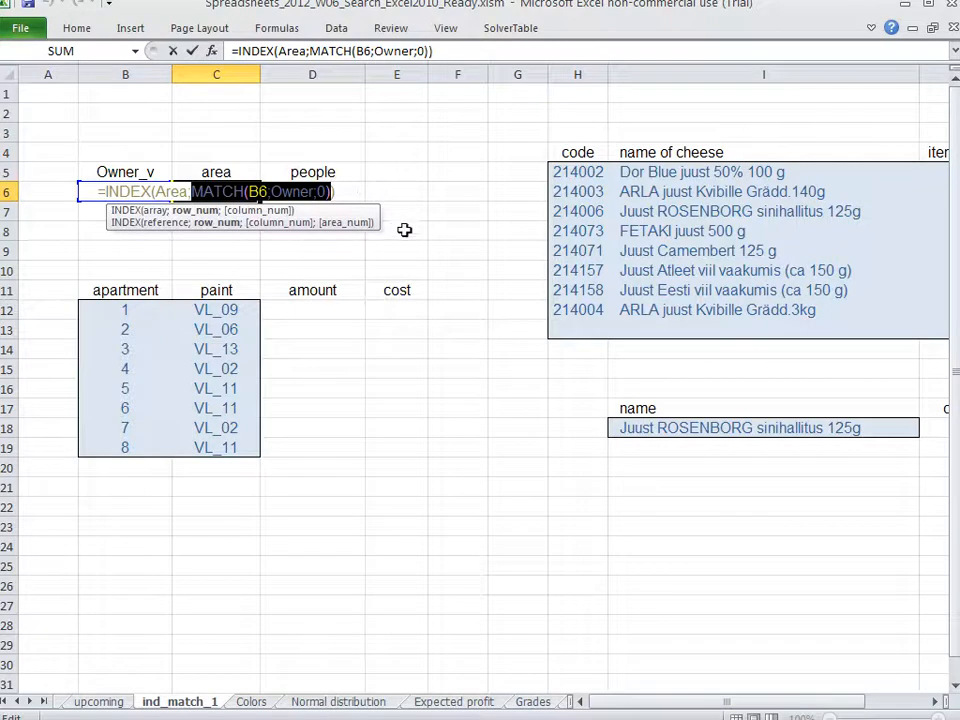
key("F9")
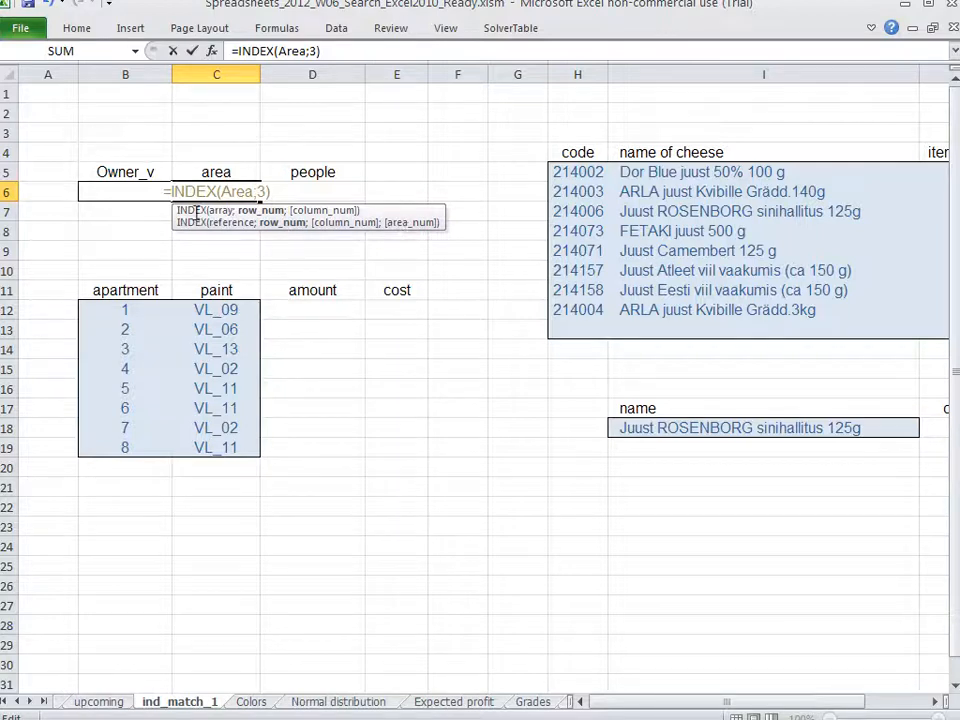
left_click_drag(167, 191, 276, 190)
left_click(267, 191)
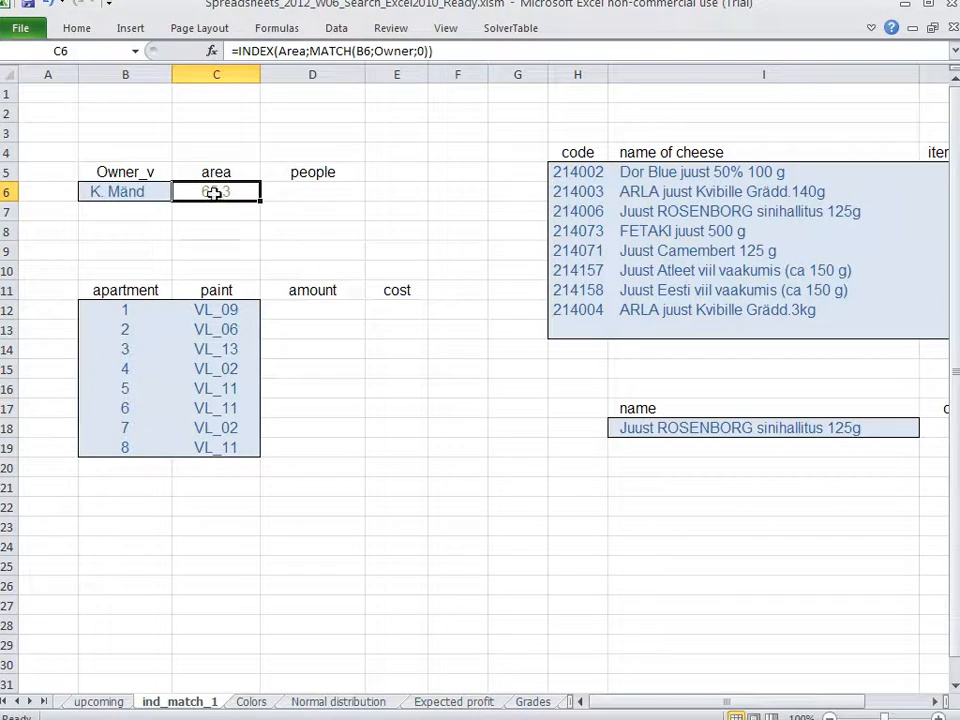
- Examine the INDEX and MATCH functions inside the formula in C6
double_click(214, 193)
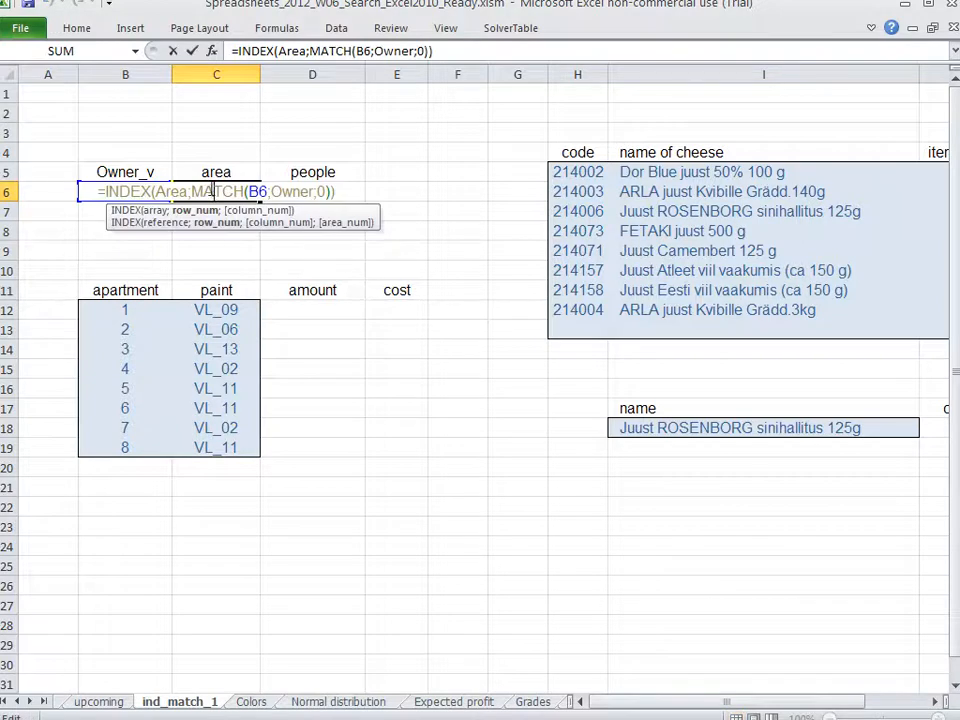
left_click_drag(214, 191, 233, 191)
left_click_drag(130, 191, 152, 191)
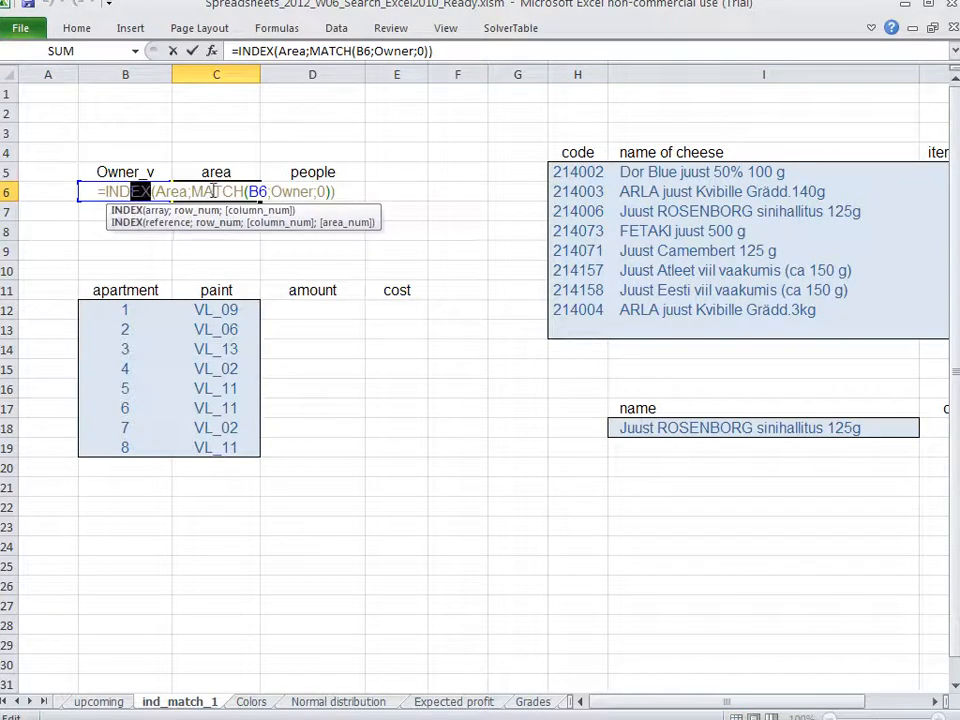
left_click(221, 192)
key("Escape")
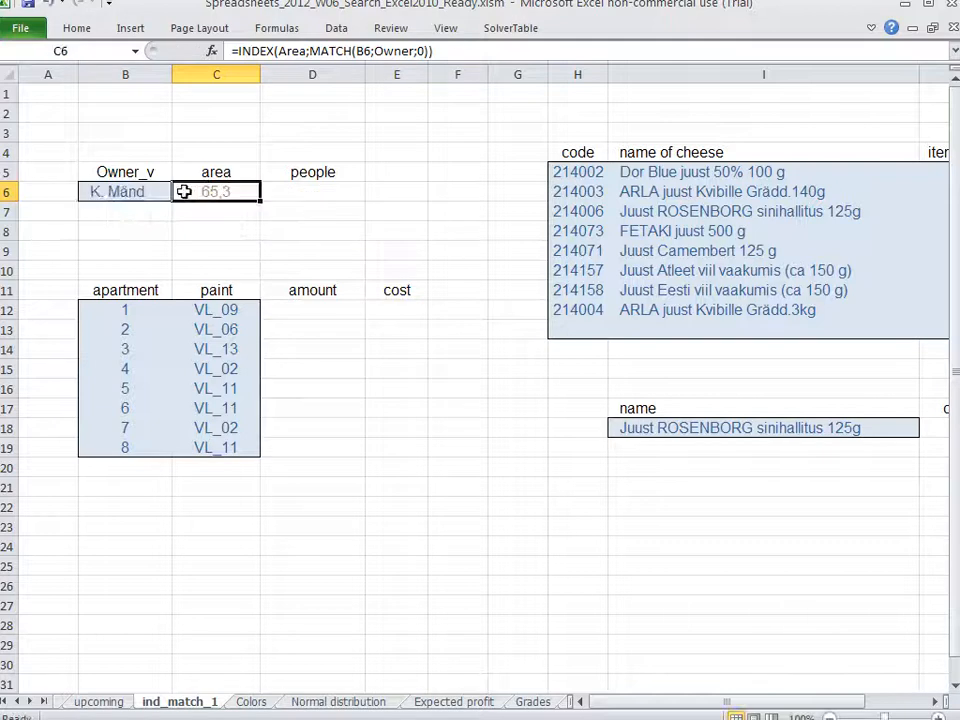
- Check the owner in B6 against the matching owner and area entries in row 8 of the Apartments sheet
left_click(127, 190)
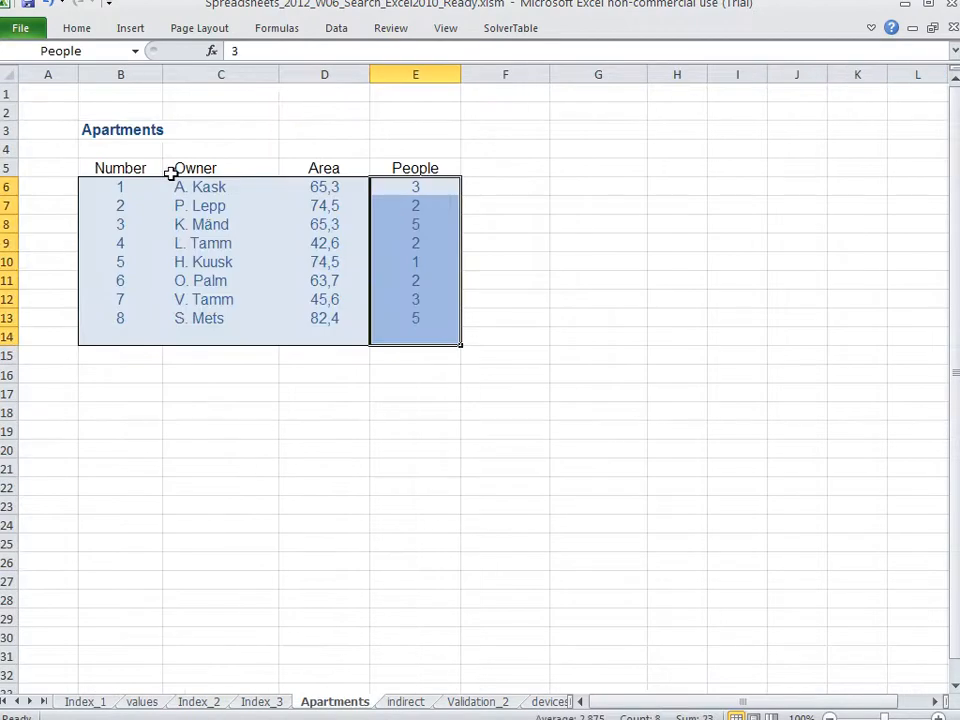
key("Left")
left_click(205, 228)
left_click(321, 224, "ctrl")
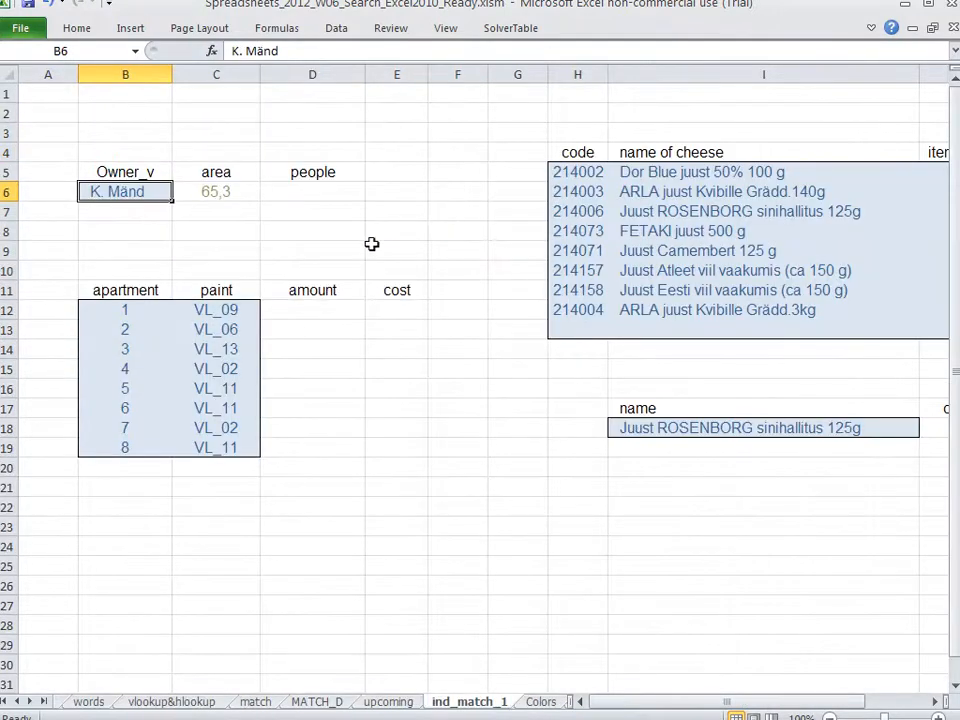
- Review people cell D6, amount cell D12 and the apartment numbers in B12:B19 on ind_match_1
left_click(304, 190)
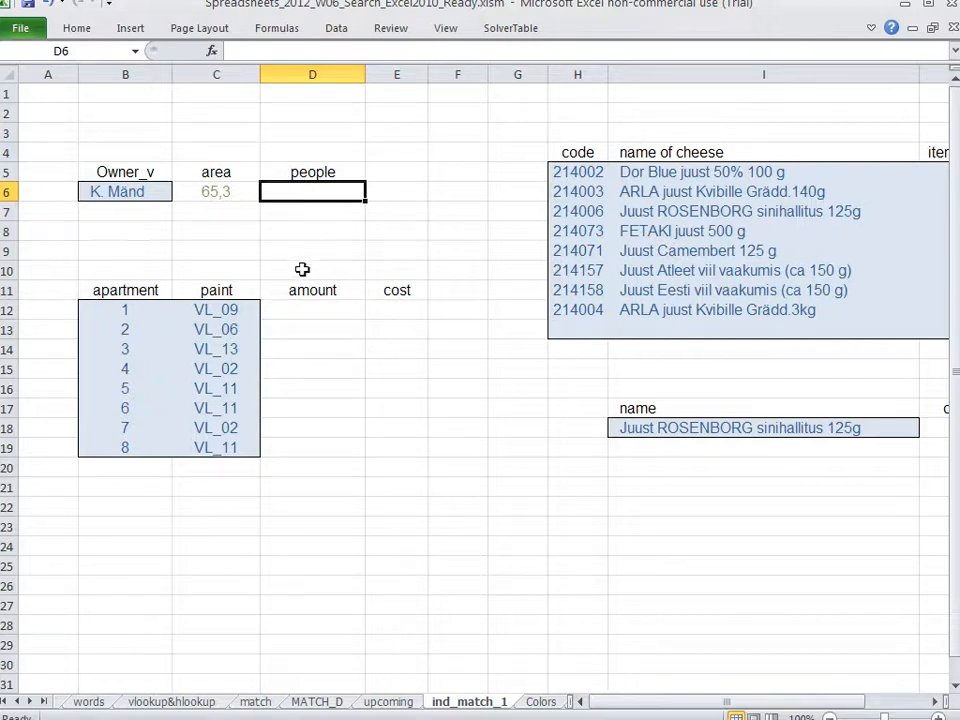
left_click(302, 308)
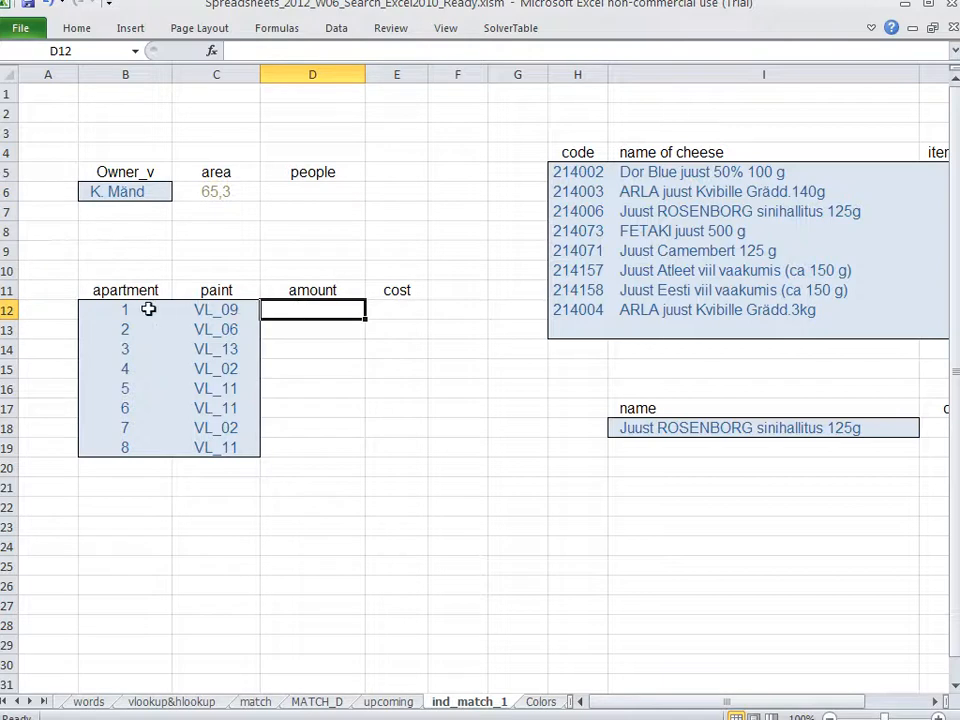
left_click_drag(129, 311, 126, 447)
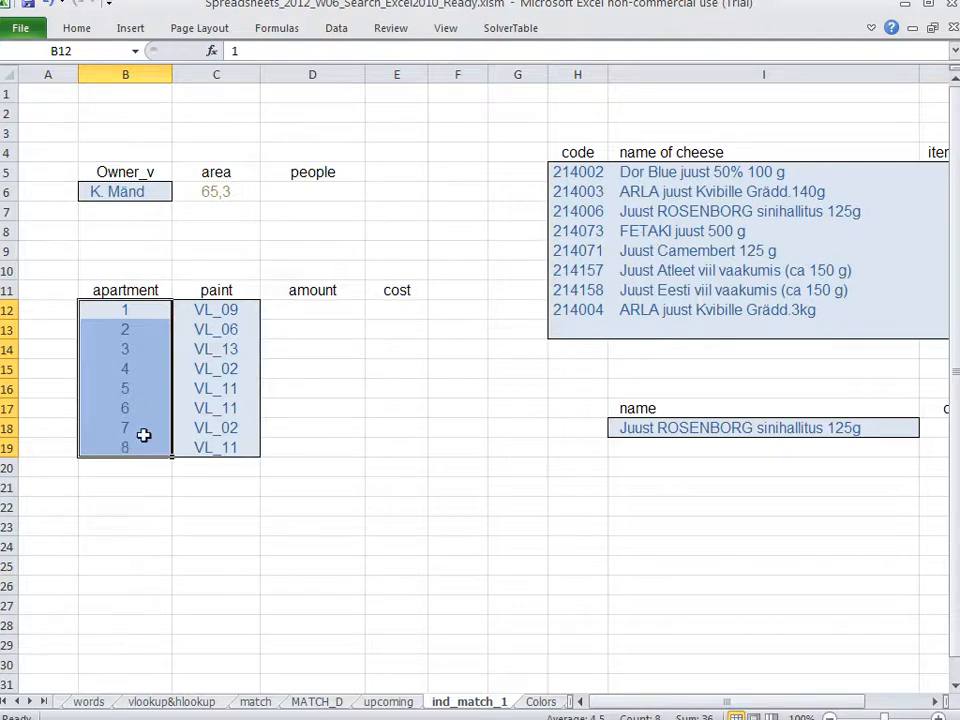
- Review the Paints table on the Colors sheet, selecting its p_brand column B4:B15
key("ctrl+Page_Down")
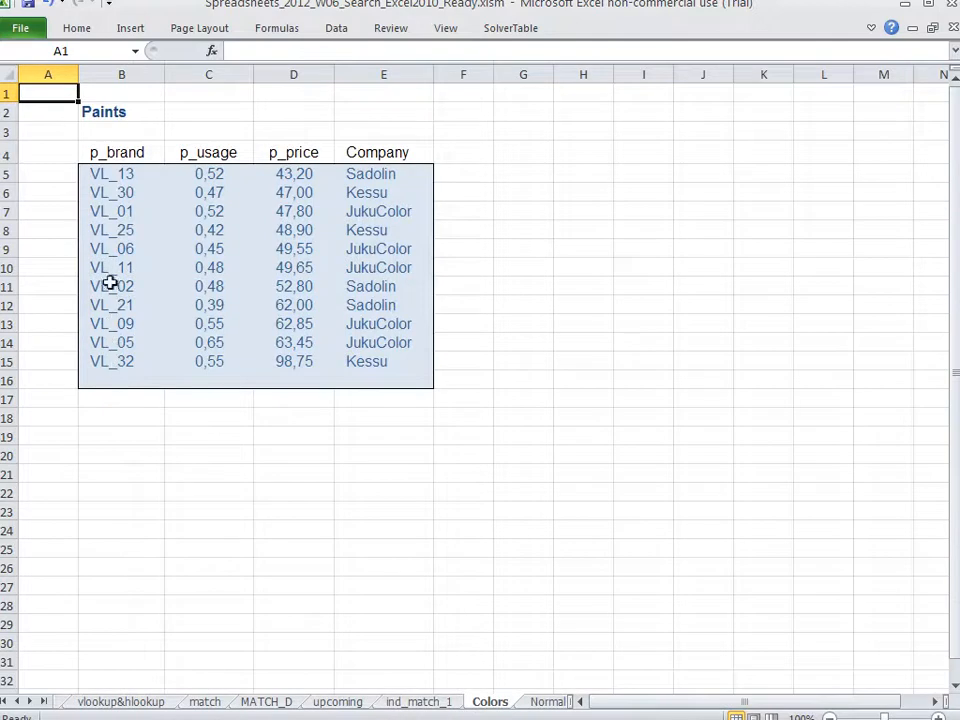
left_click(105, 116)
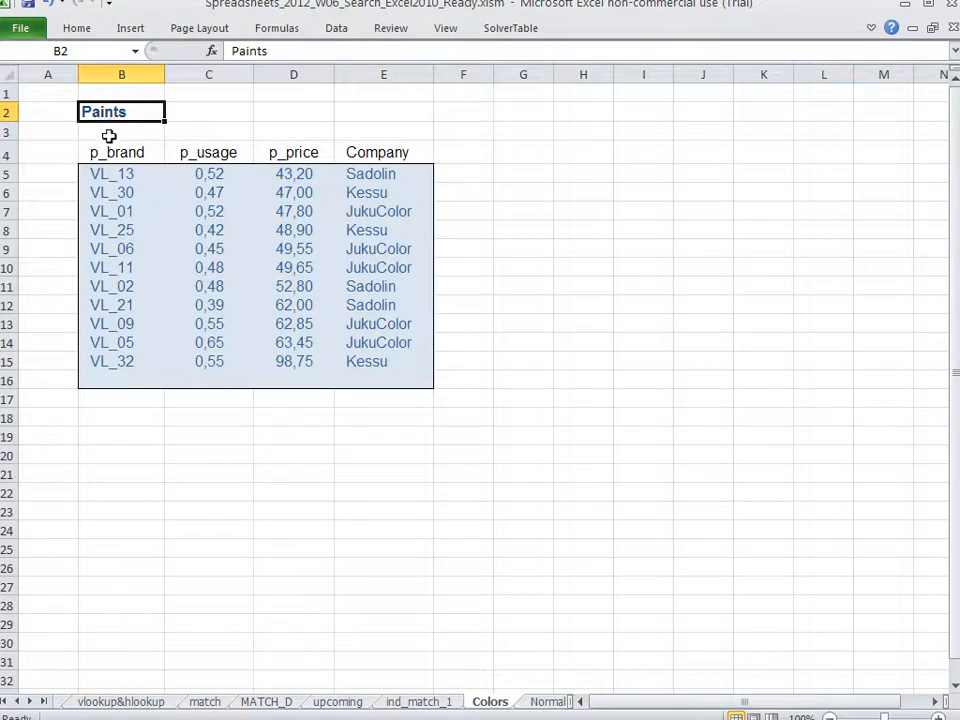
left_click_drag(107, 154, 108, 362)
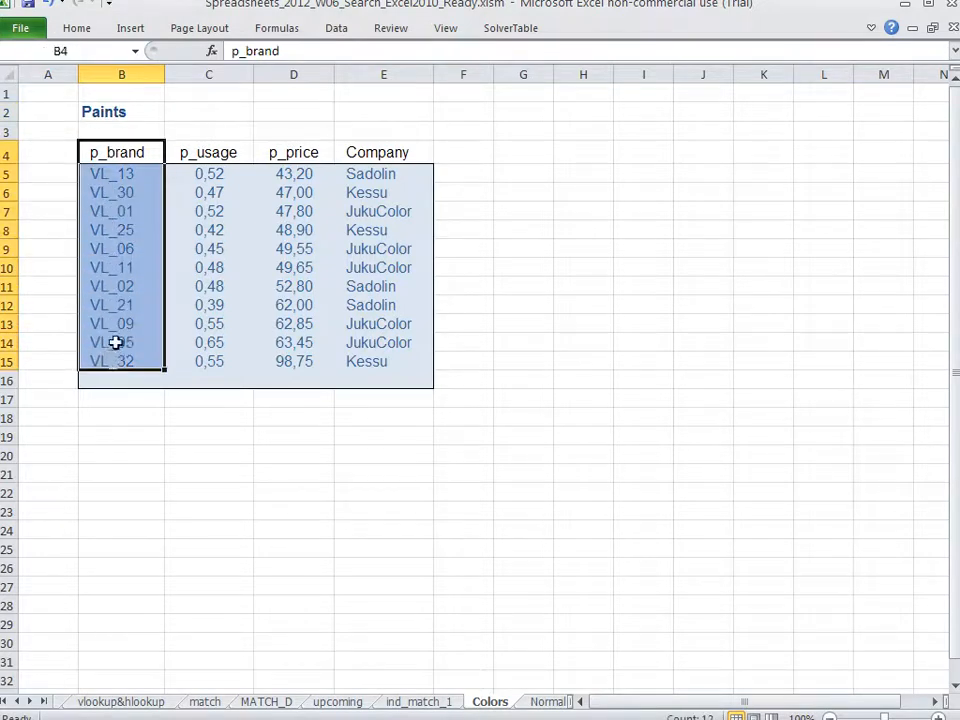
- Review the first paint brands in the Paints table together with their p_usage values in rows 5 and 6
left_click(122, 173)
left_click(122, 195)
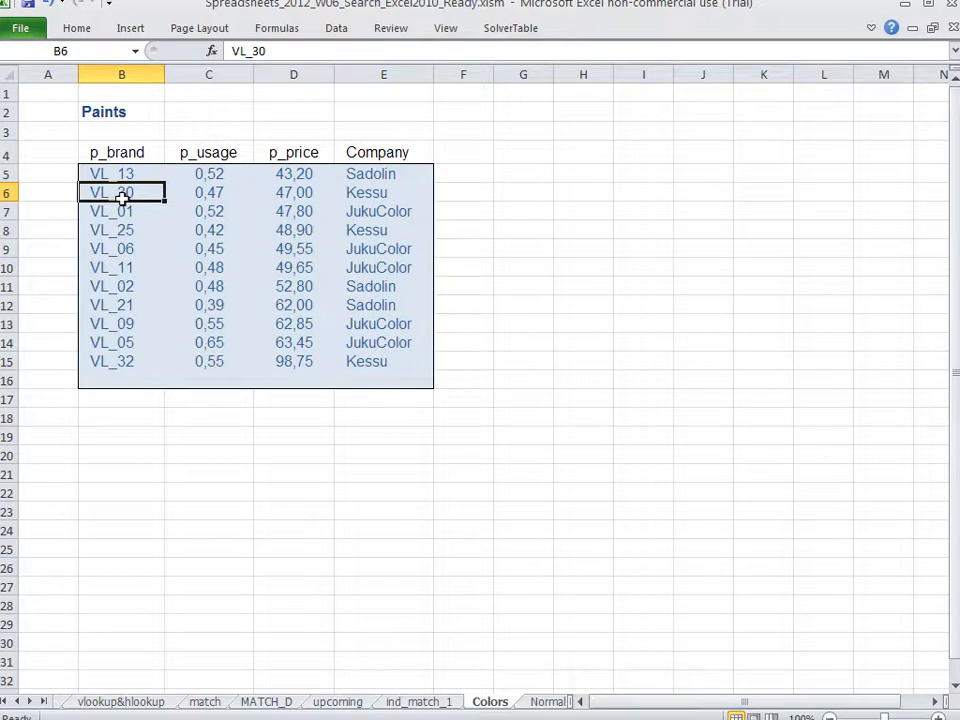
left_click(207, 174)
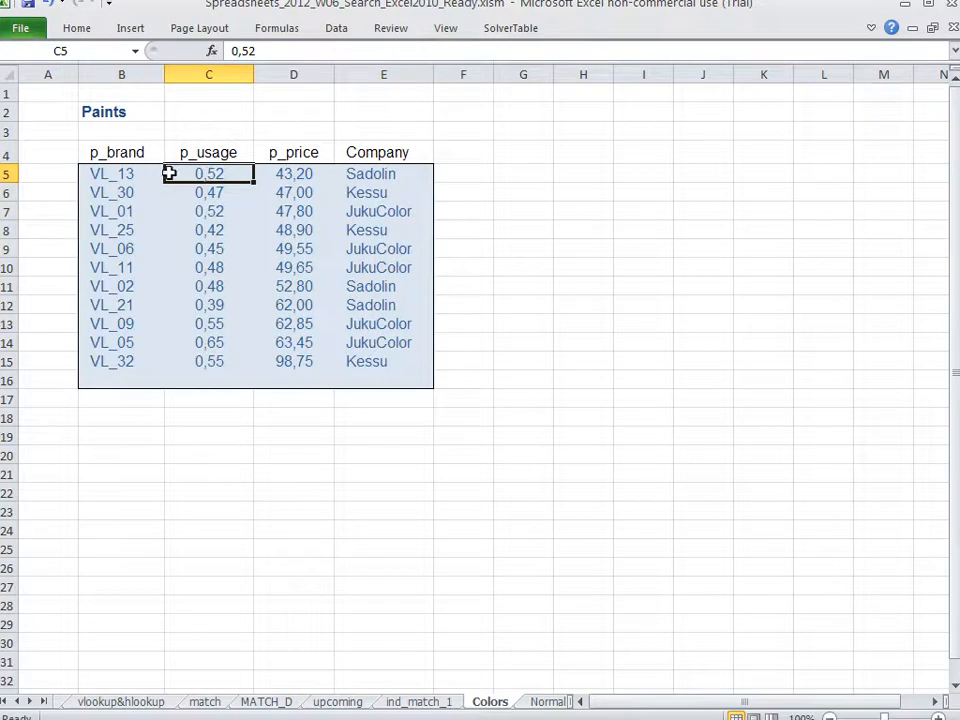
left_click(125, 173)
left_click(190, 176)
left_click(117, 192)
left_click(189, 192)
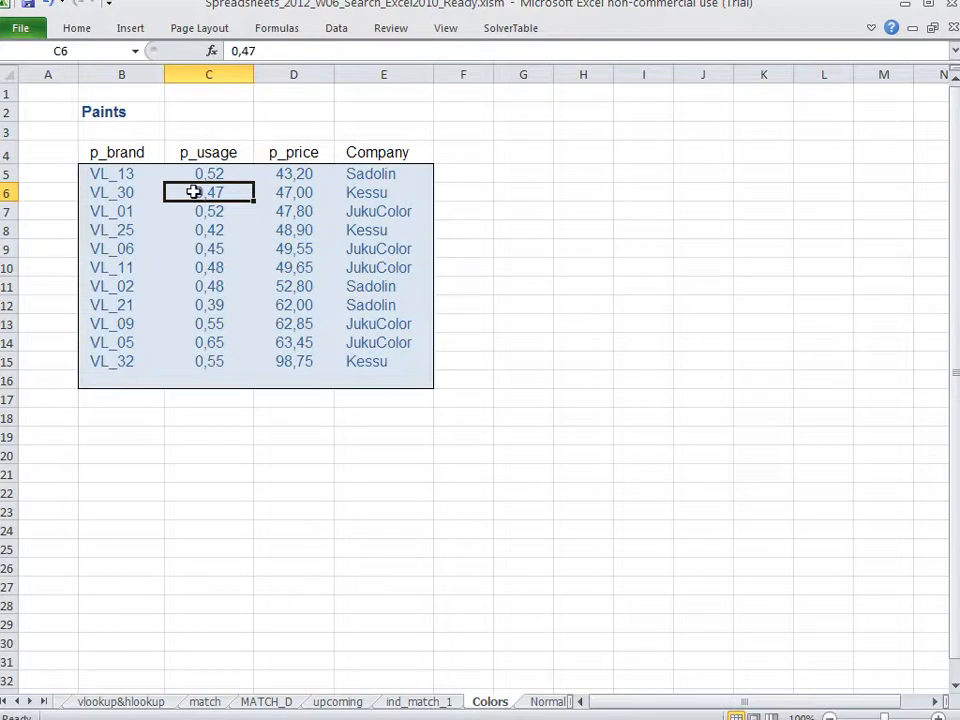
- Review sample entries in the p_price and Company columns of the Paints table
left_click(293, 192)
left_click(300, 302)
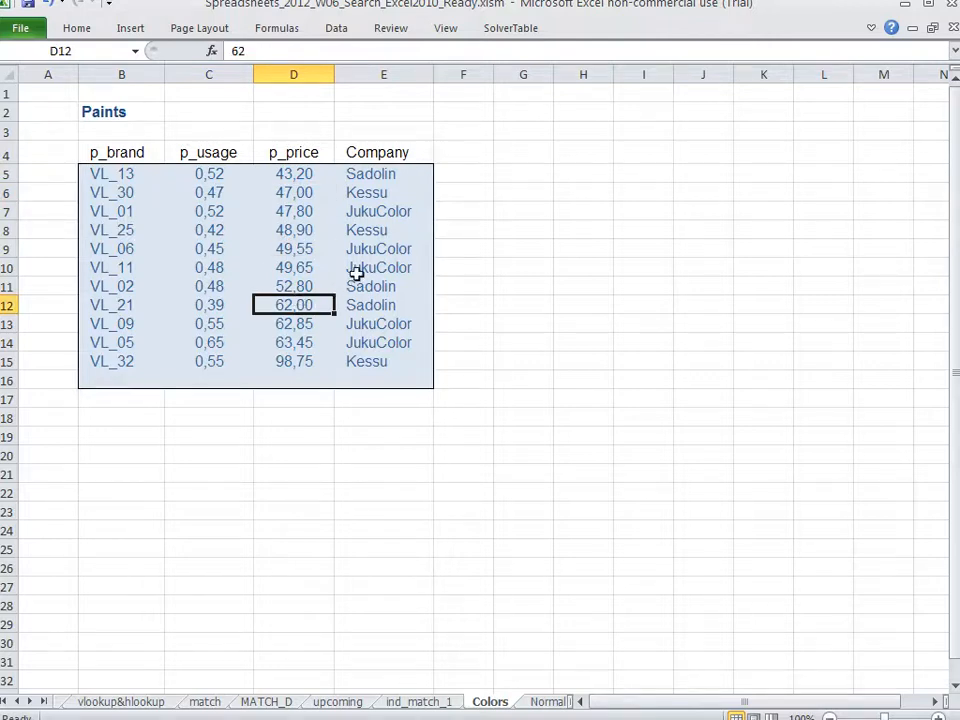
left_click(380, 176)
left_click(382, 212)
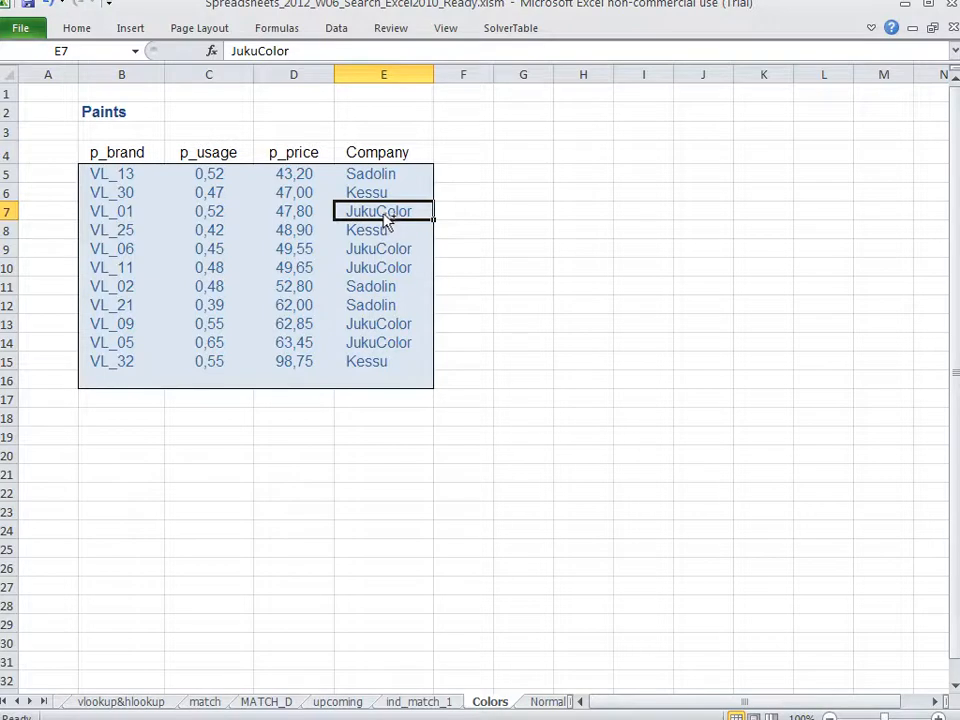
- Return to the ind_match_1 sheet and review the apartment and paint list by selecting B11:C19
key("ctrl+Page_Up")
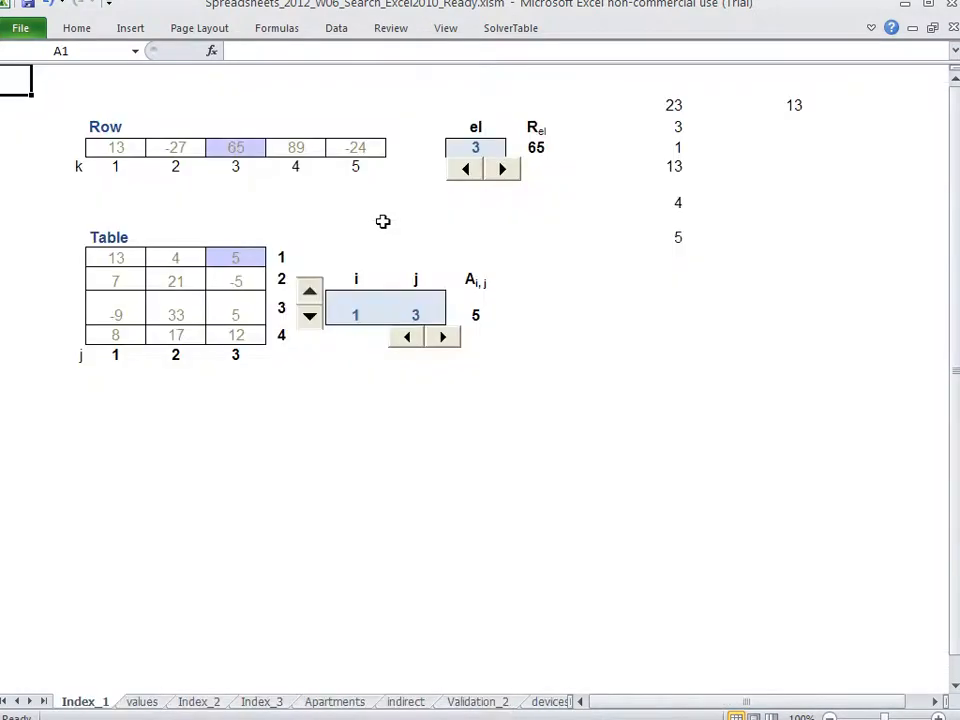
key("ctrl+Page_Down")
key("ctrl+Page_Down")
key("ctrl+Page_Down")
key("ctrl+Page_Down")
key("Left")
key("Up")
key("Up")
key("Up")
key("Left")
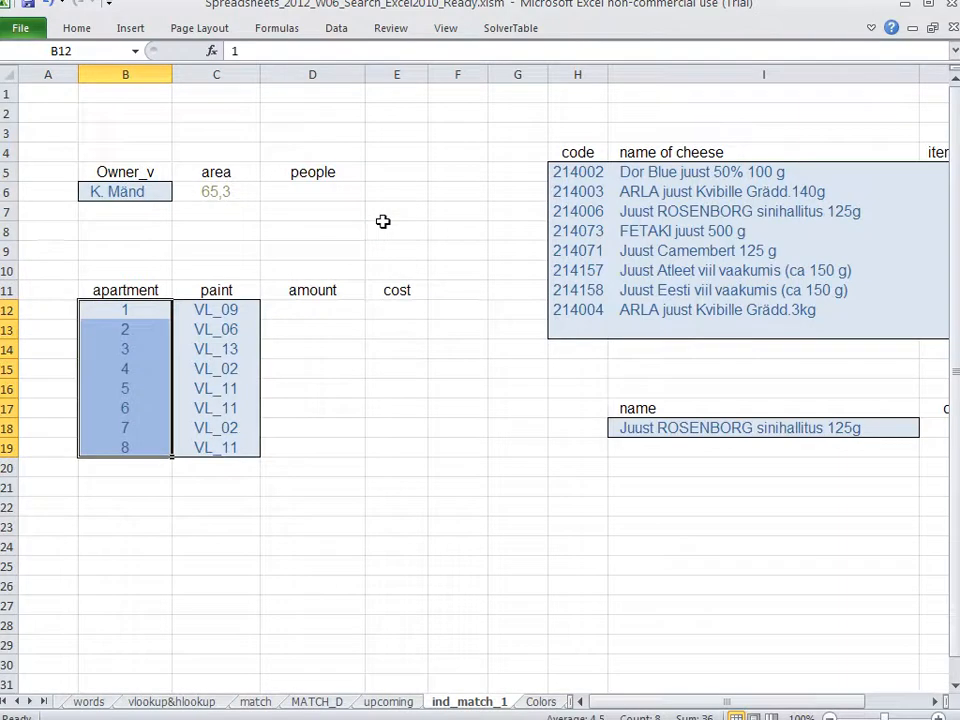
key("Up")
key("Down")
key("Up")
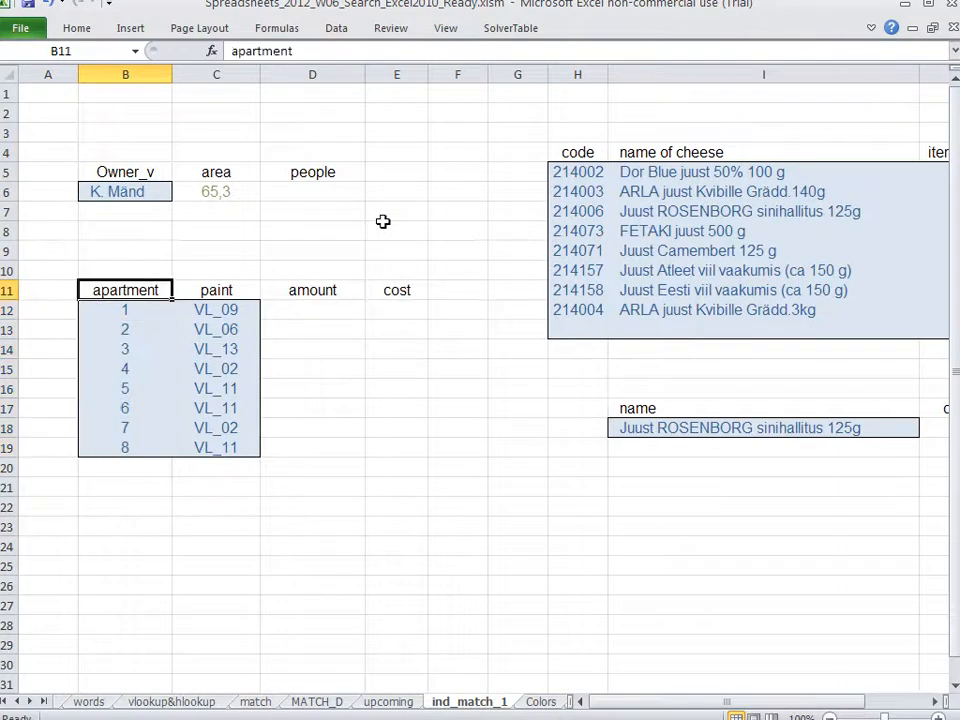
key("ctrl+shift+Down")
key("shift+Right")
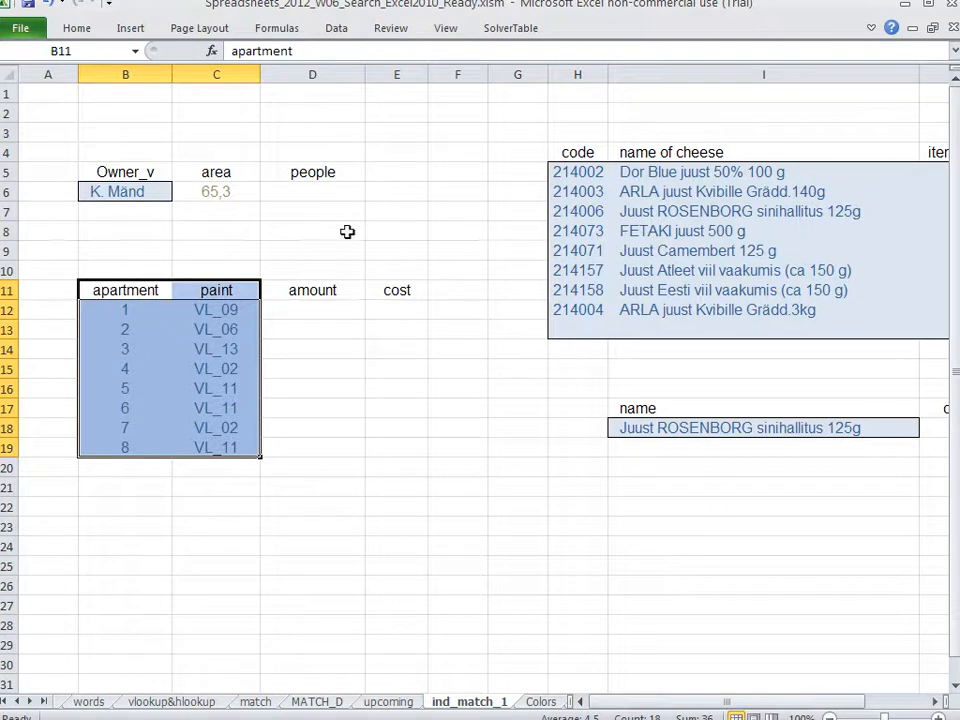
- Begin a MATCH formula in amount cell D12 using the paint in C12 as the lookup value
left_click(322, 308)
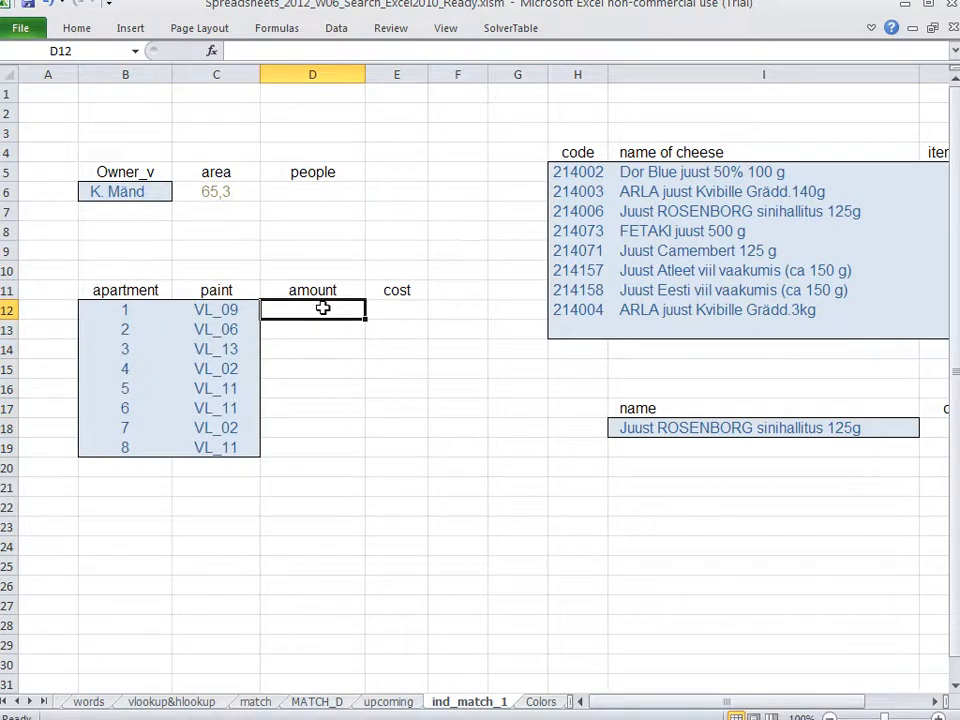
left_click(226, 310)
left_click(312, 310)
type("=")
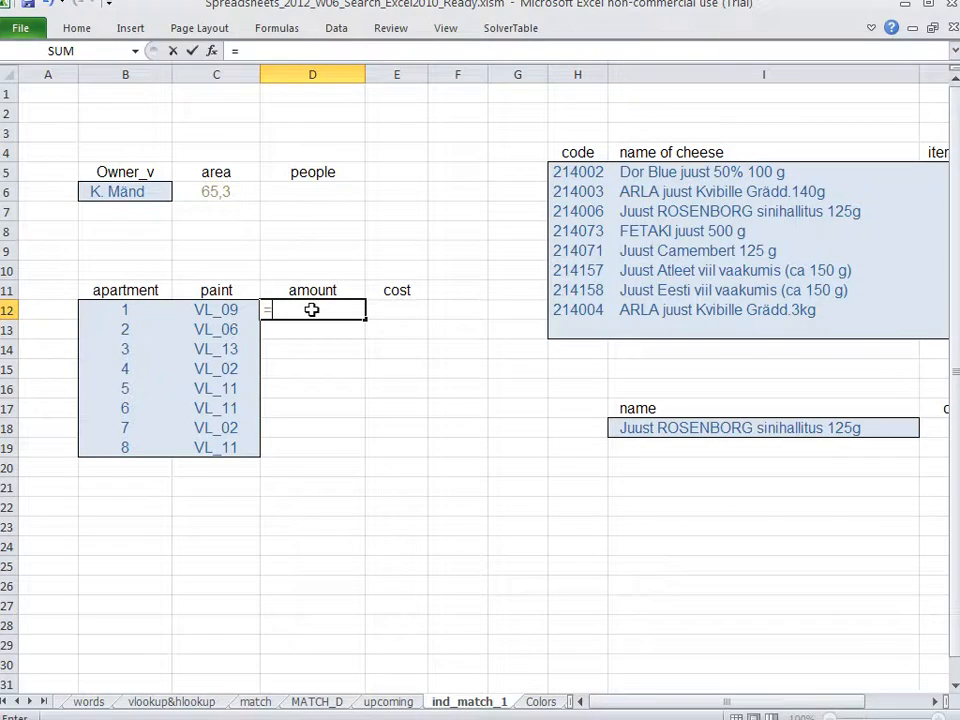
type("match(")
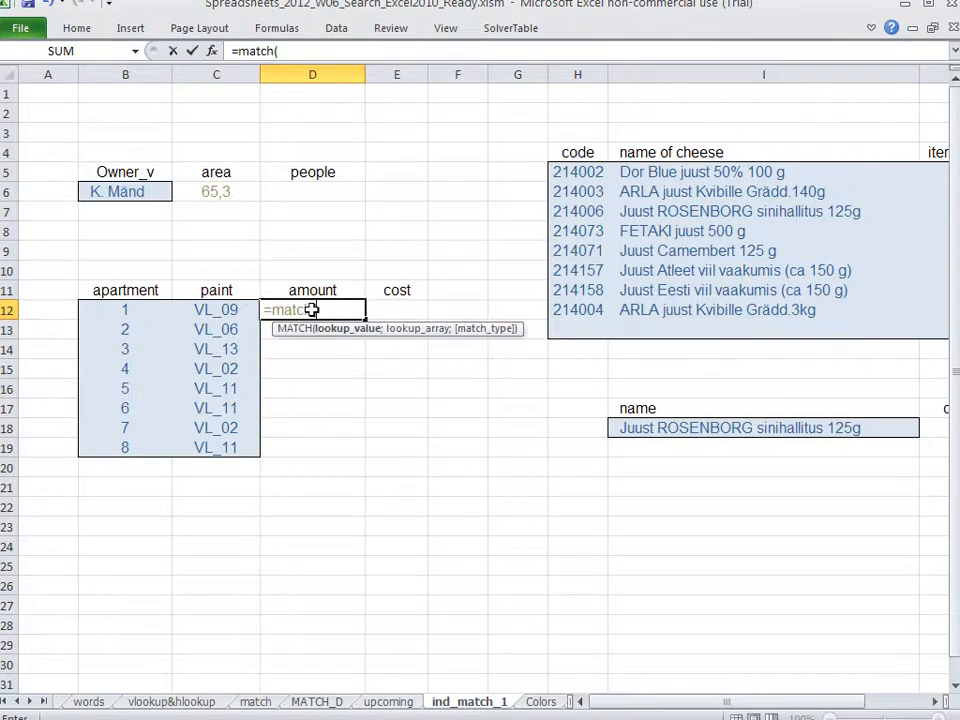
key("Left")
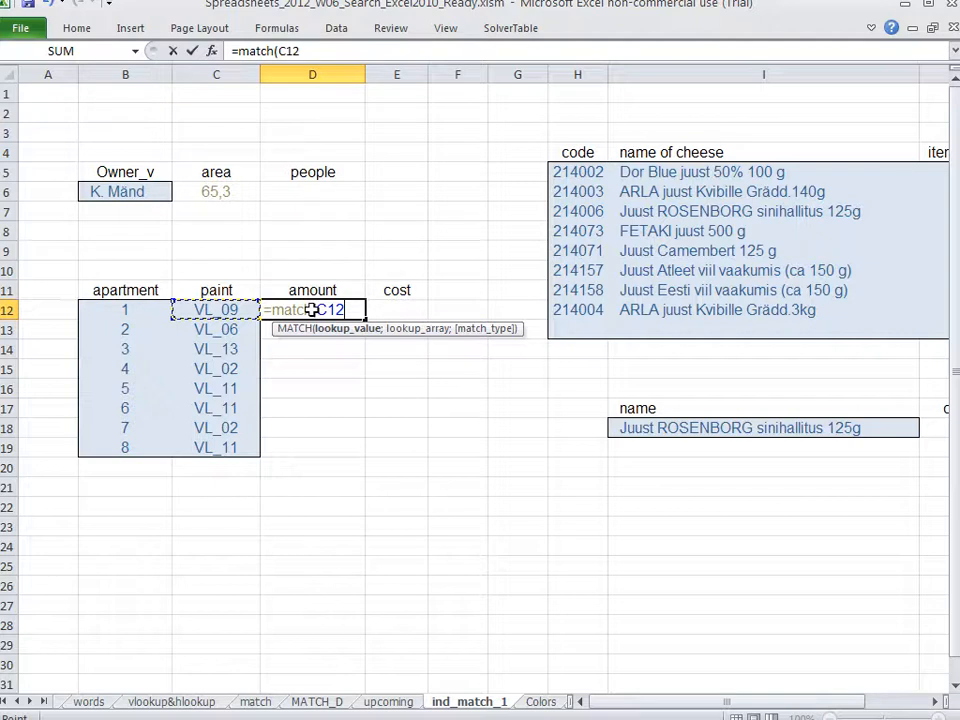
type(";")
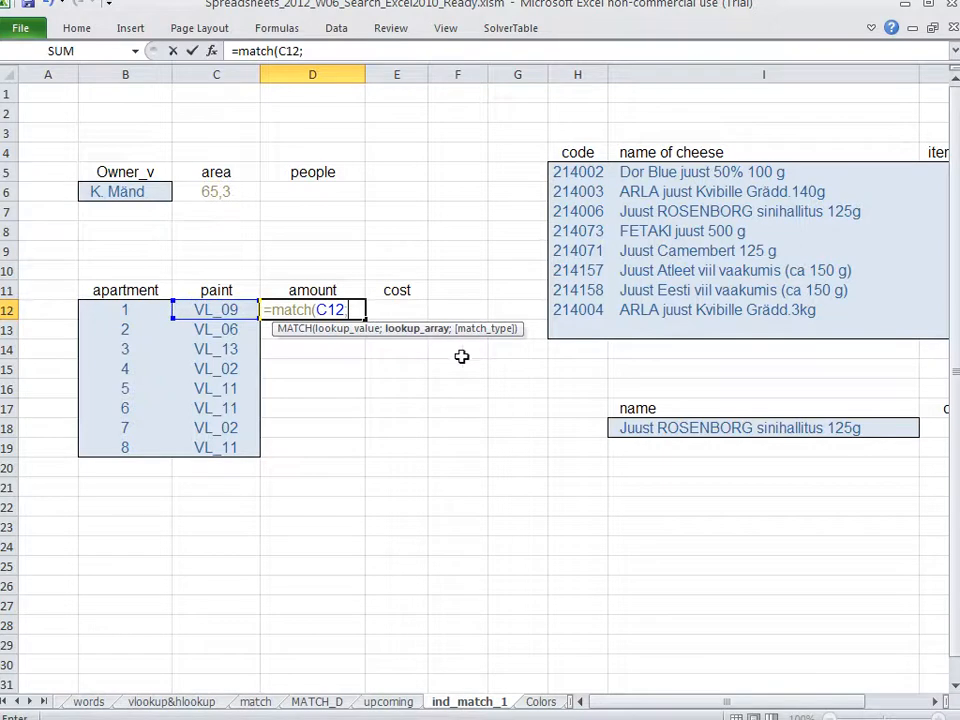
key("ctrl+Page_Down")
key("Right")
key("Right")
key("Down")
key("Down")
key("Down")
key("Down")
key("Down")
key("Up")
key("ctrl+shift+Down")
key("shift+Down")
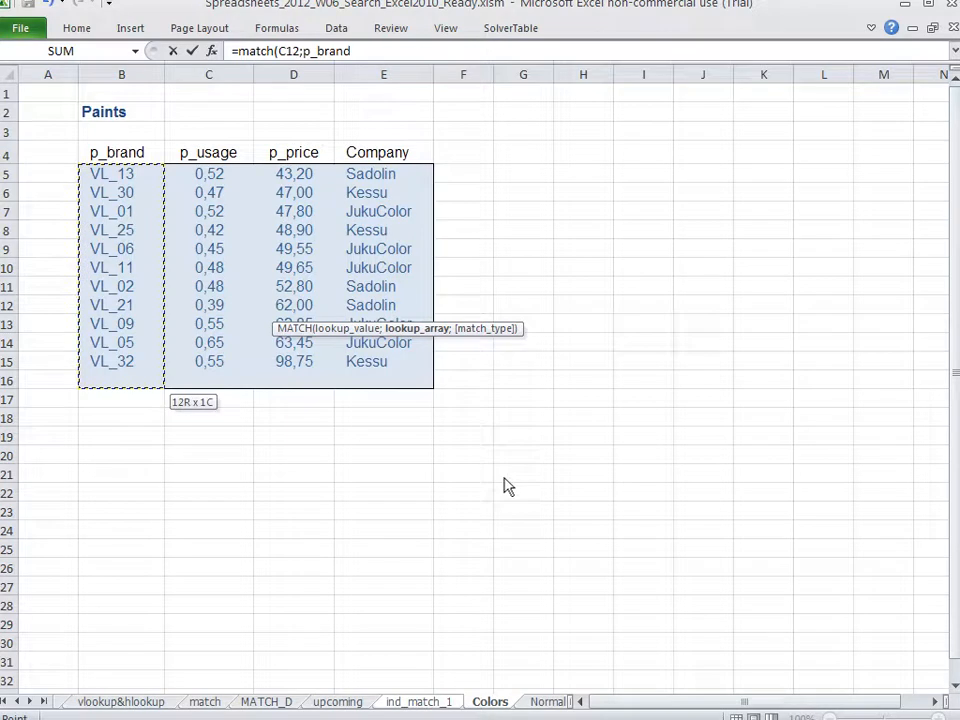
left_click(420, 702)
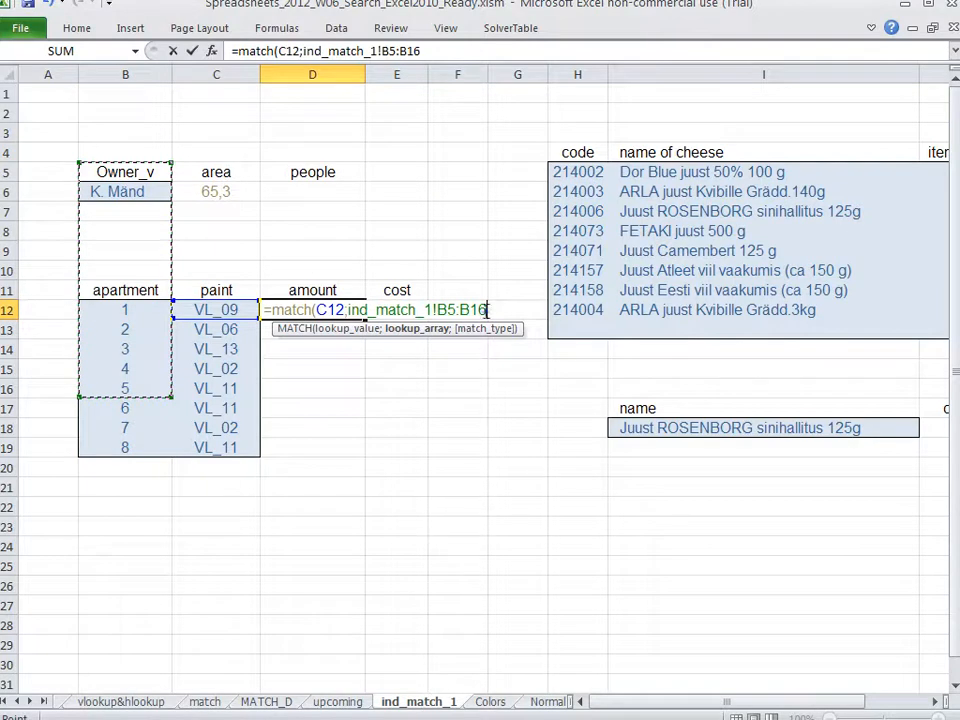
key("BackSpace")
key("BackSpace")
key("BackSpace")
key("BackSpace")
key("BackSpace")
key("BackSpace")
key("BackSpace")
key("BackSpace")
key("BackSpace")
key("BackSpace")
key("BackSpace")
key("BackSpace")
key("BackSpace")
key("BackSpace")
key("BackSpace")
key("BackSpace")
key("BackSpace")
key("BackSpace")
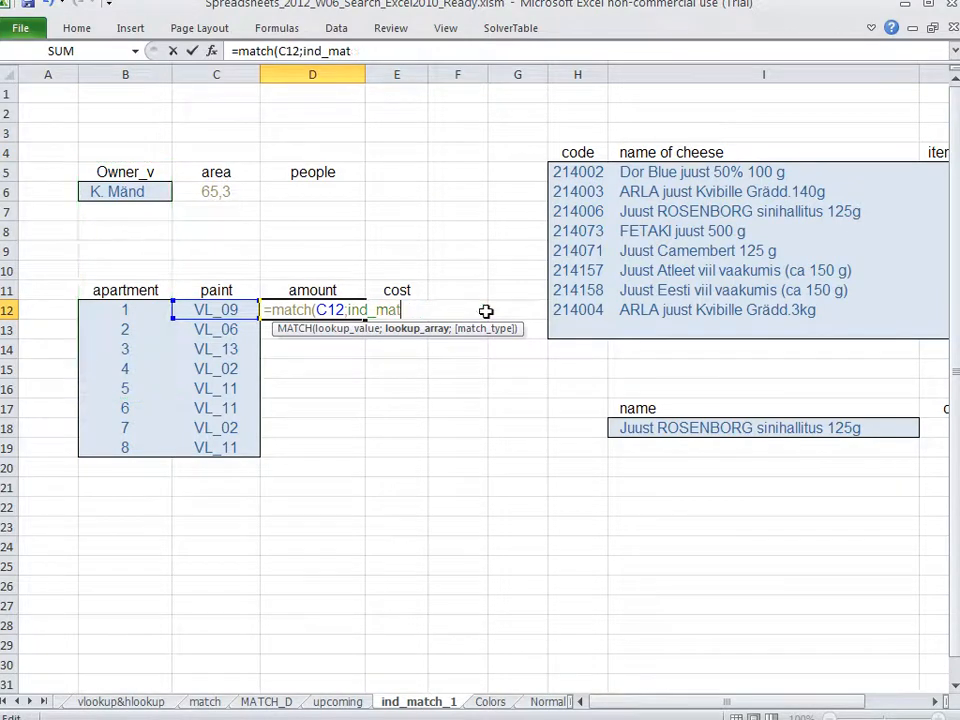
- Complete the D12 formula as =MATCH(C12;p_brand;0), using the named range p_brand and an exact match
type("p_")
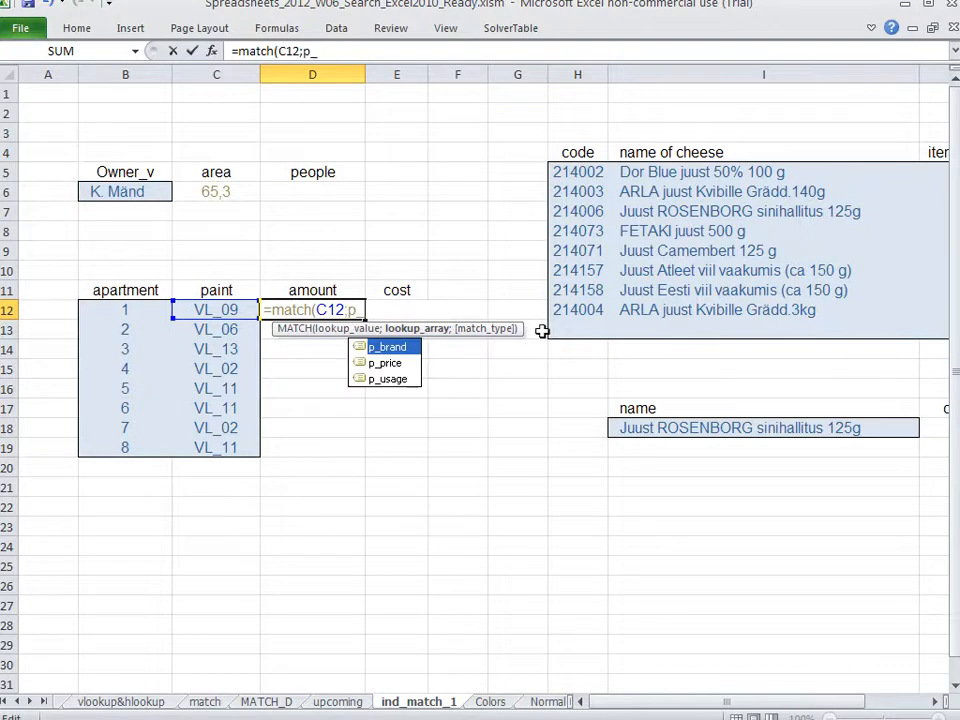
key("Tab")
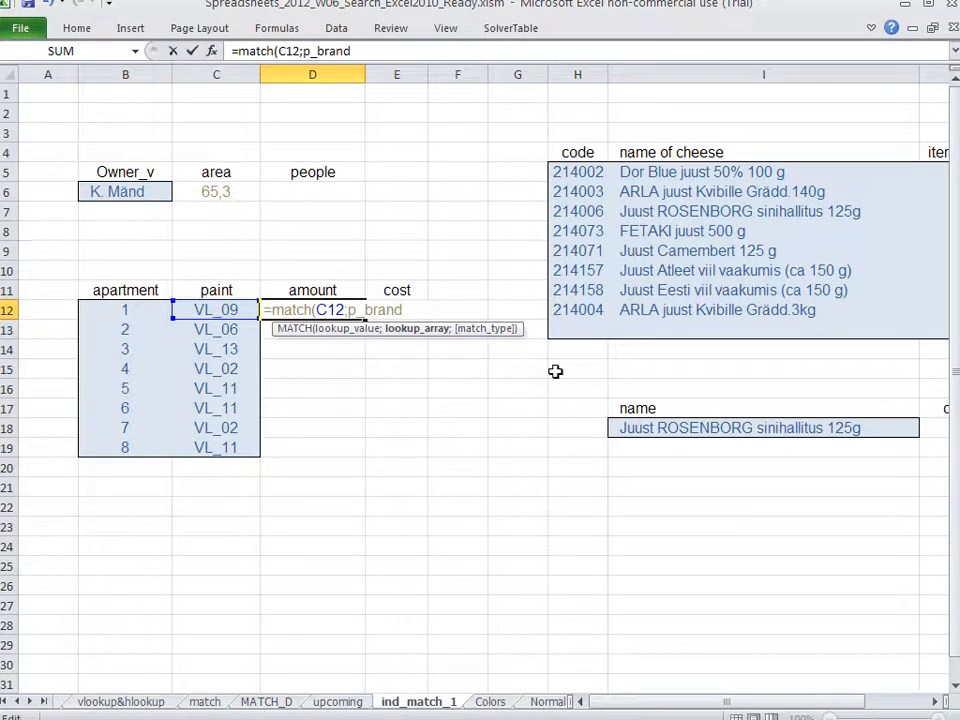
type(";0")
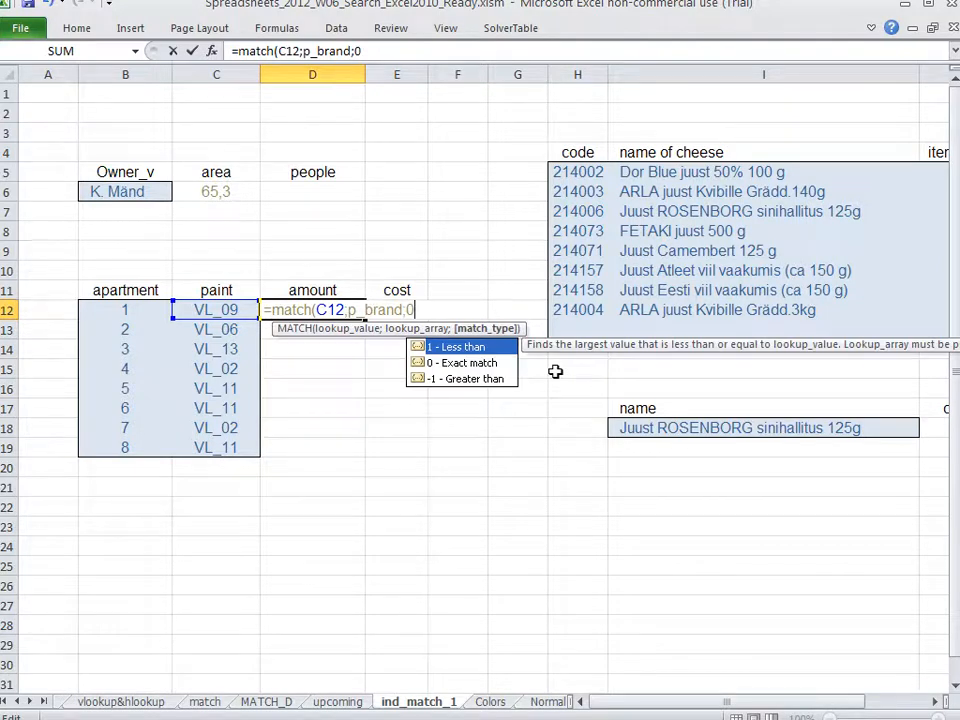
type(")")
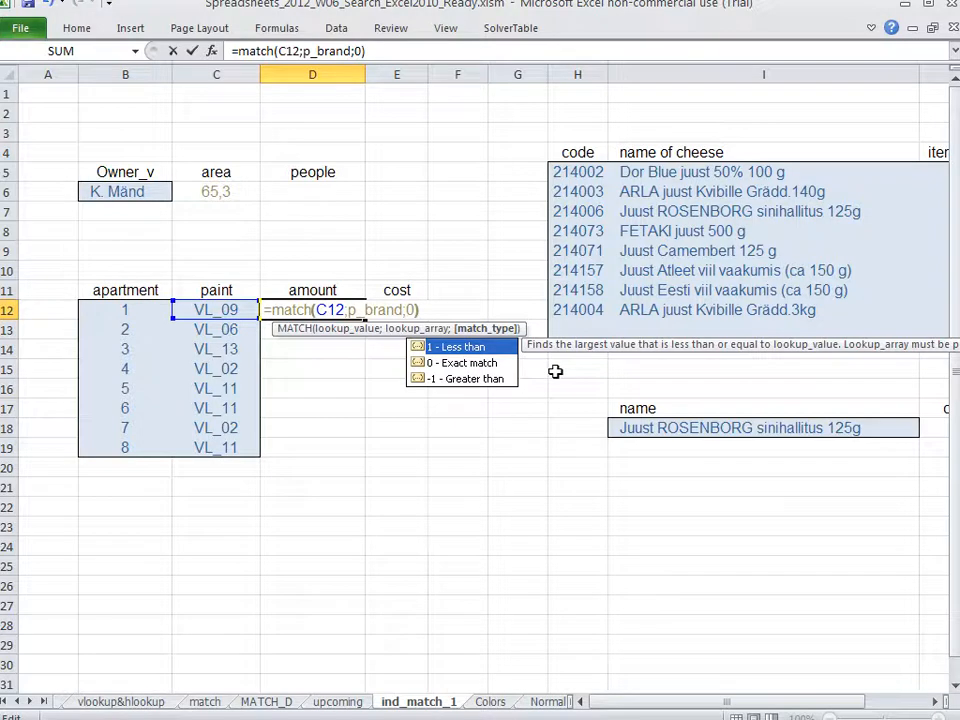
key("Return")
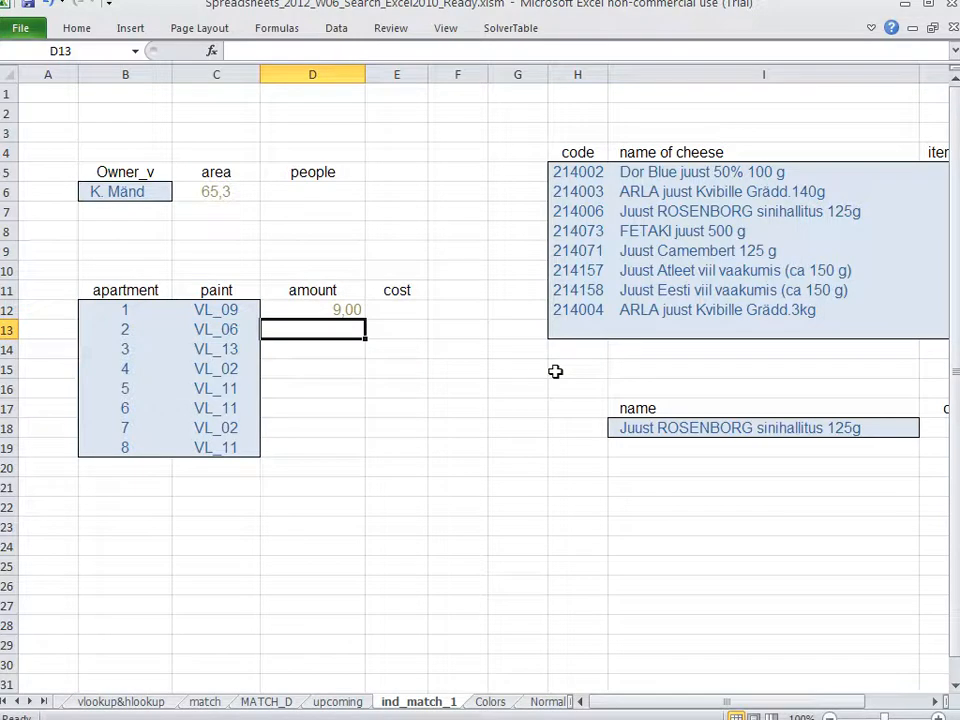
key("Up")
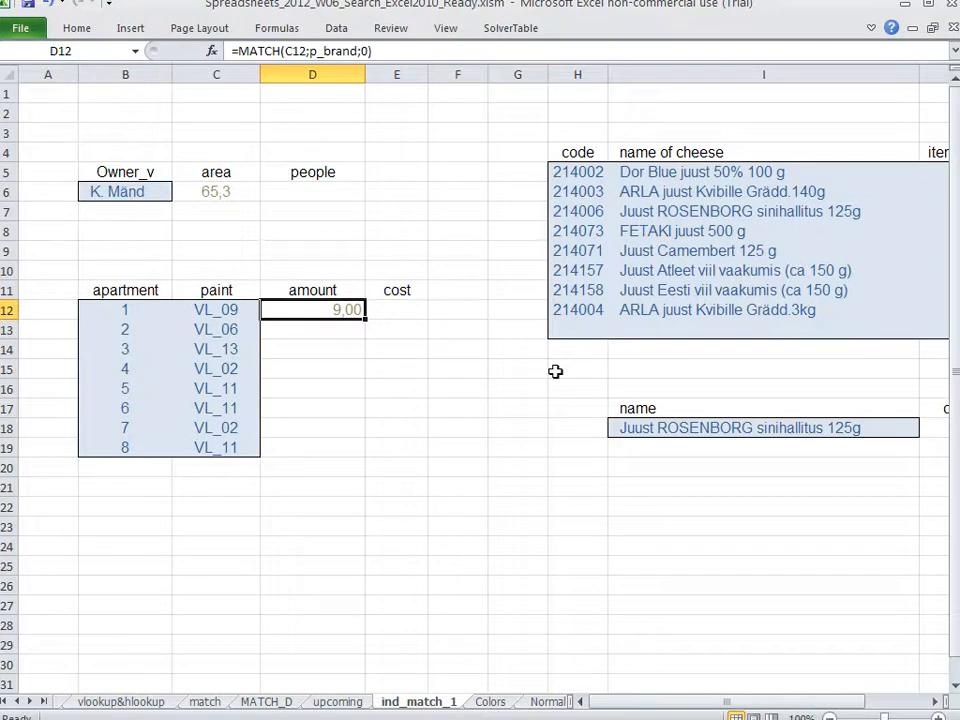
- Check the position of paint VL_09 within the p_brand column on the Colors sheet and return to ind_match_1
key("ctrl+Page_Down")
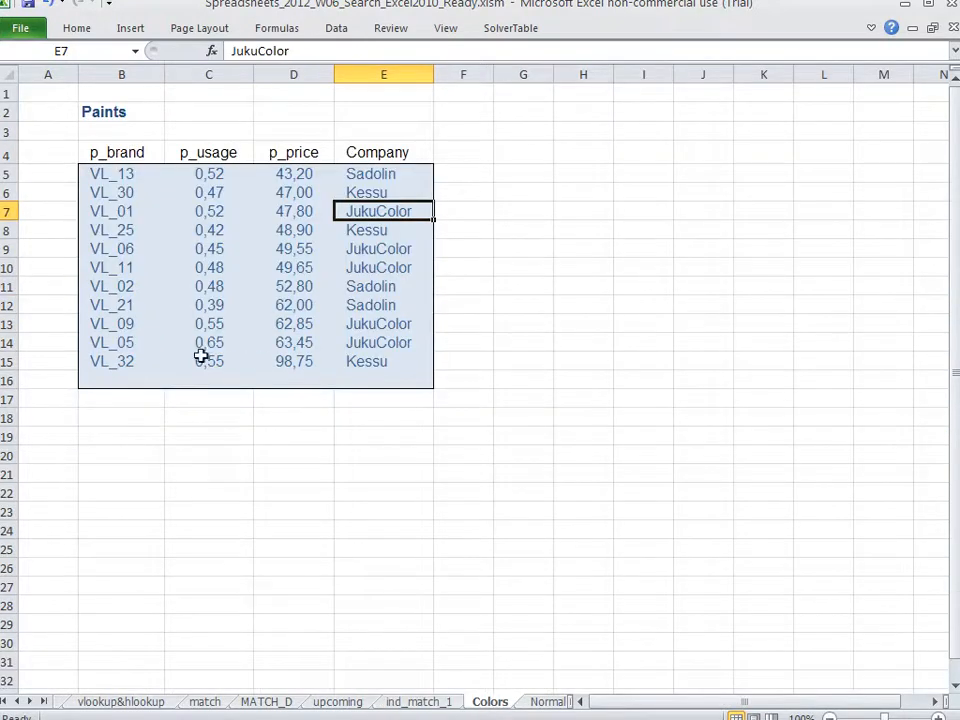
double_click(118, 322)
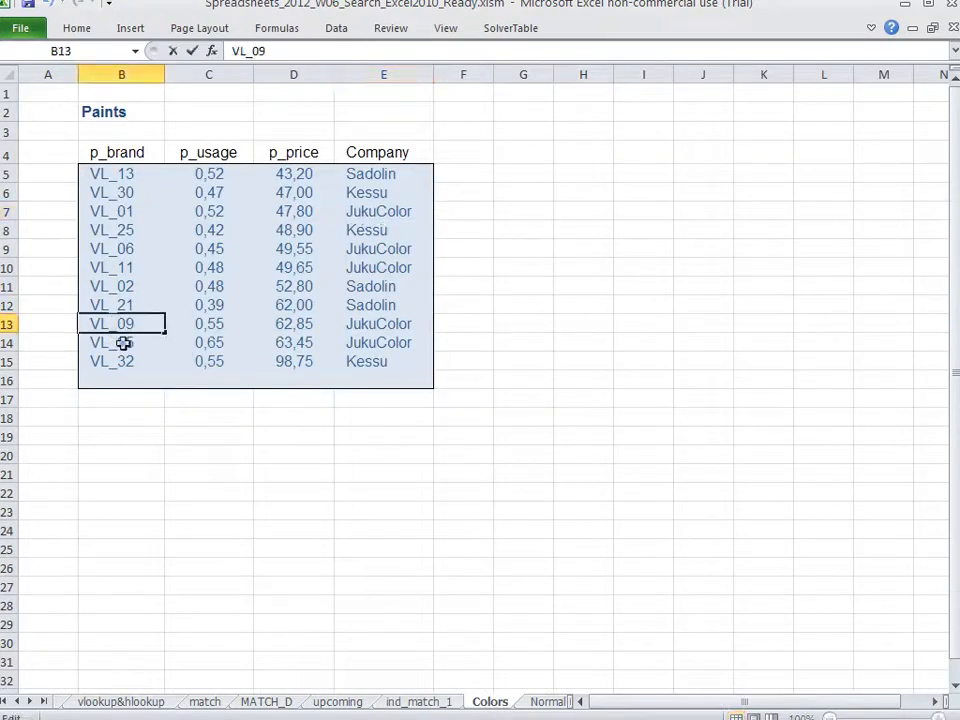
left_click(123, 343)
left_click_drag(123, 320, 147, 172)
left_click(121, 325)
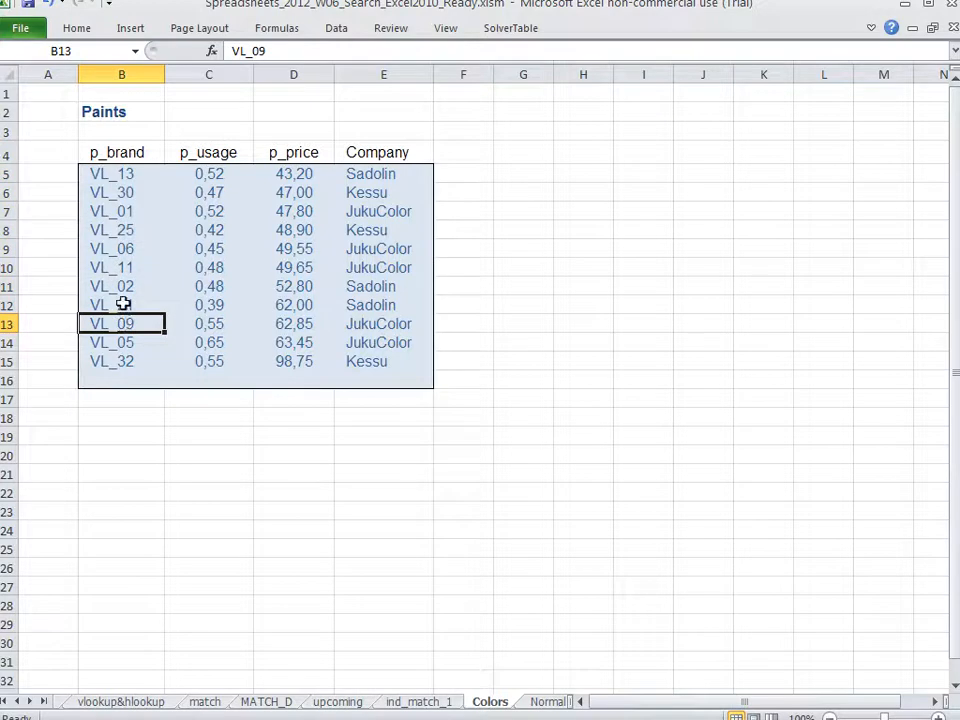
left_click(125, 174)
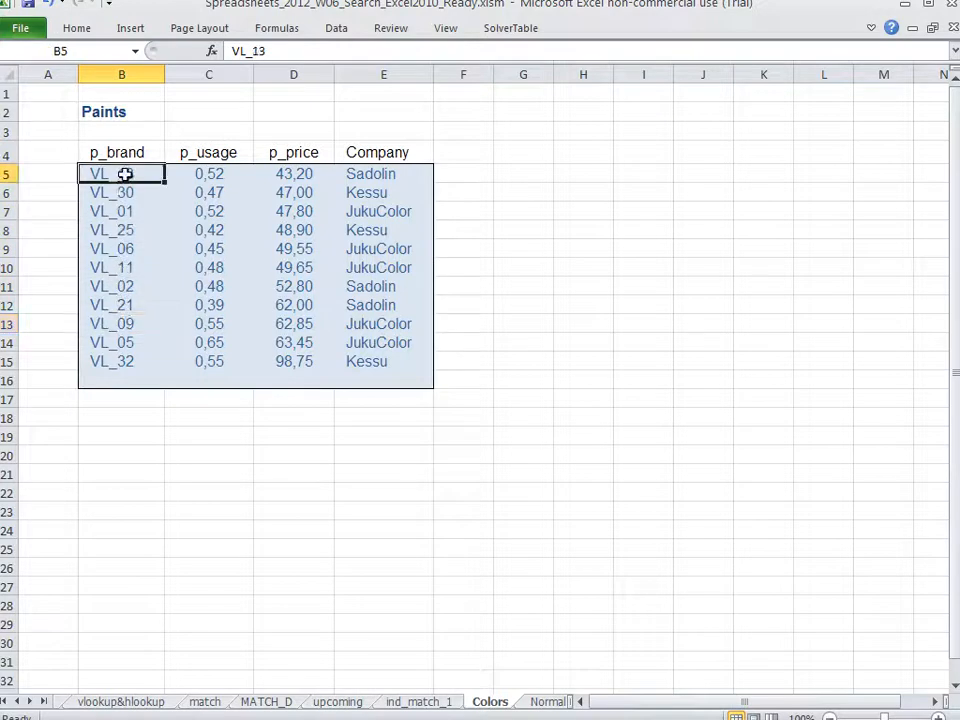
left_click(125, 192)
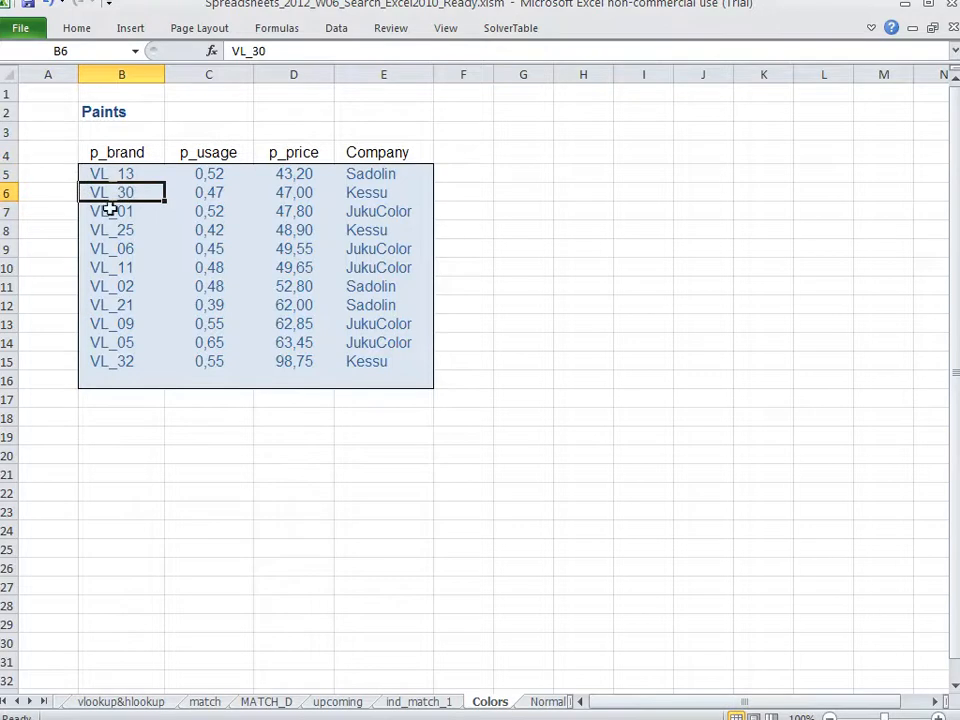
key("ctrl+Page_Up")
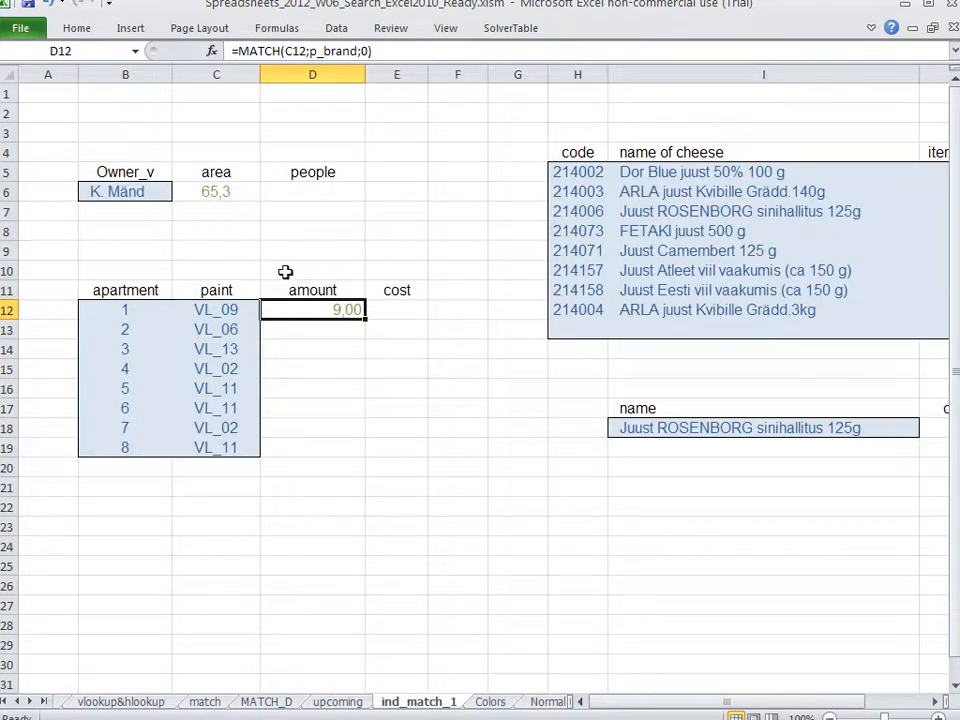
- Wrap the MATCH in D12 with INDEX over p_usage, giving =INDEX(p_usage;MATCH(C12;p_brand;0))
double_click(323, 309)
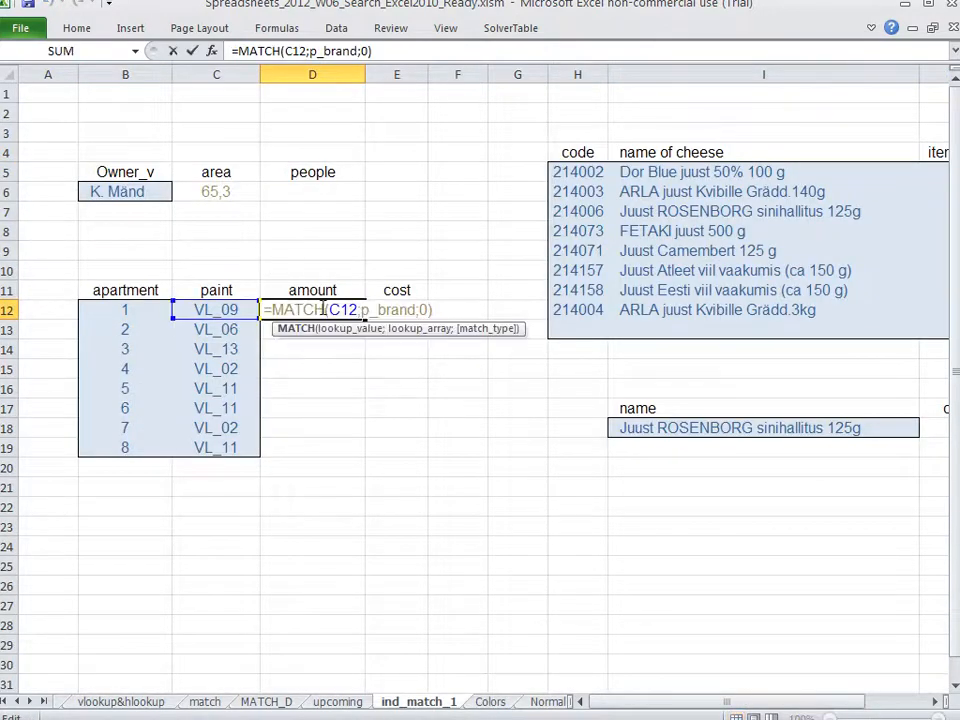
left_click(272, 309)
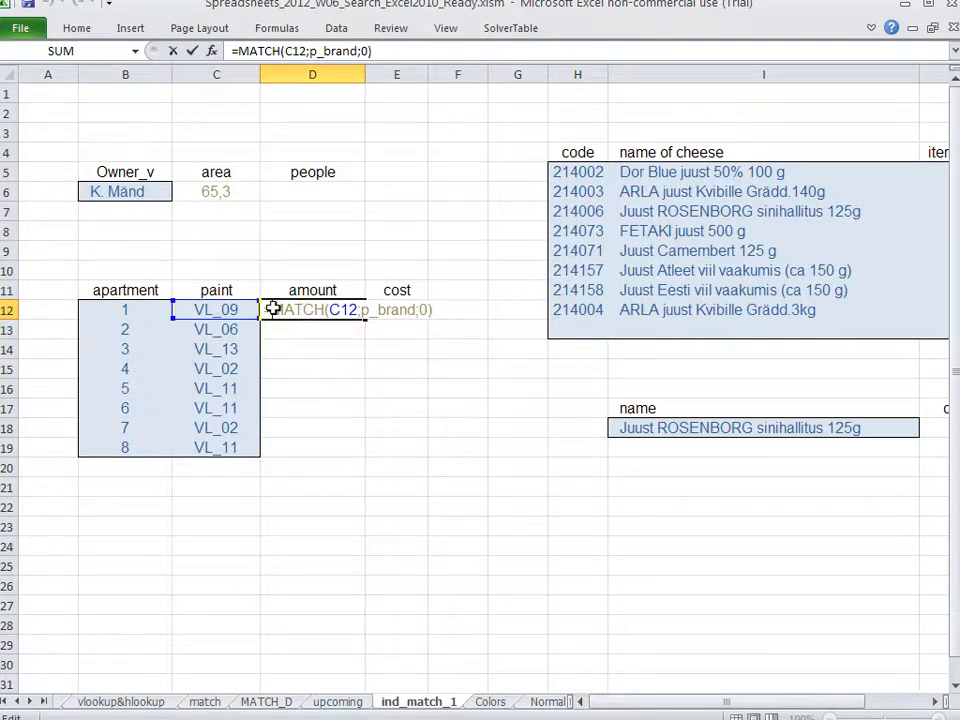
type("index(")
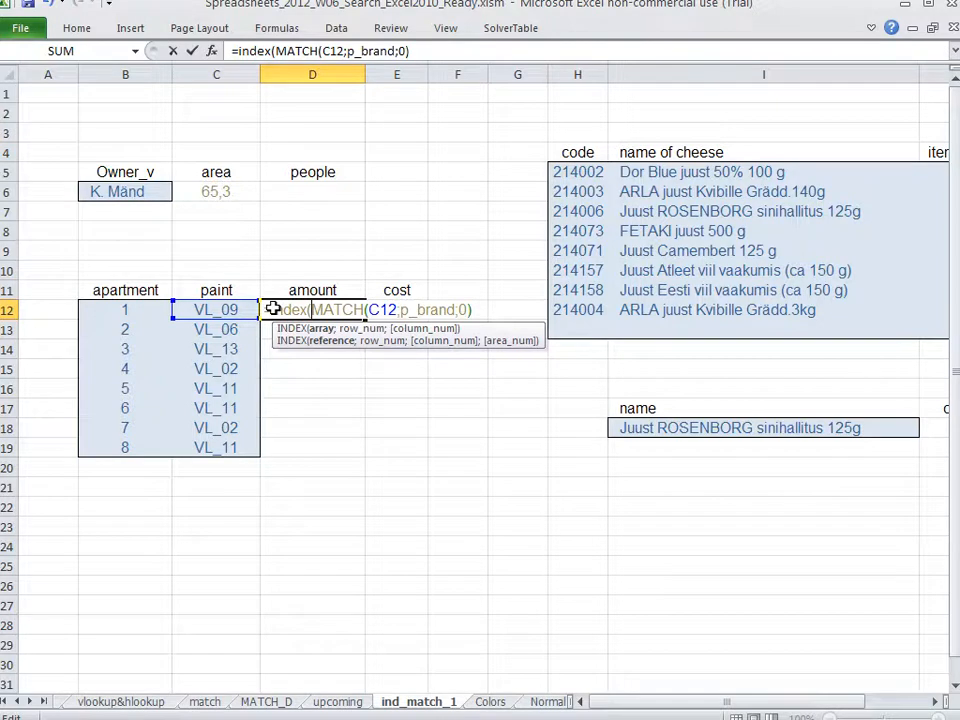
type("p_")
key("Down")
key("Down")
key("Tab")
type(";")
key("Return")
key("Return")
- Examine what the MATCH(C12;p_brand;0) part supplies as the row number to INDEX in the D12 formula
key("Up")
key("F2")
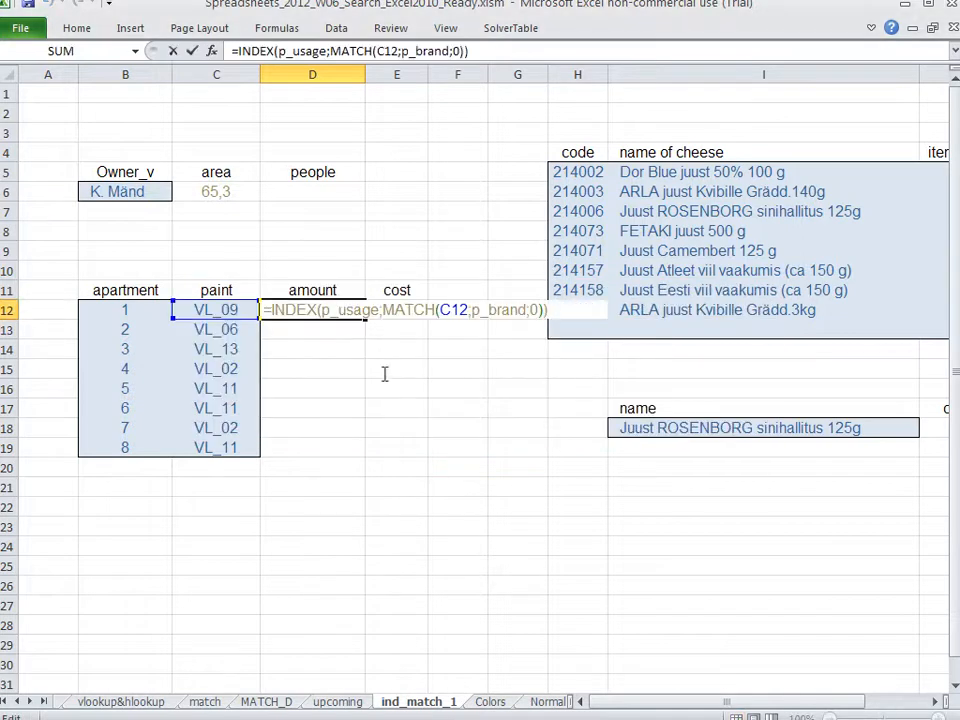
left_click_drag(384, 310, 537, 310)
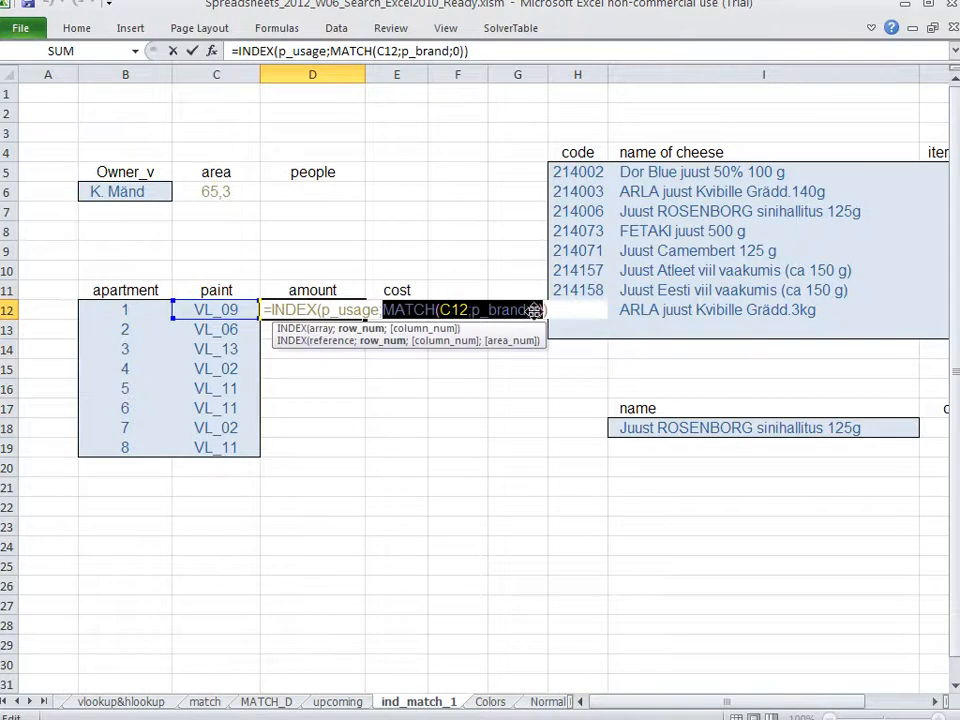
type("9")
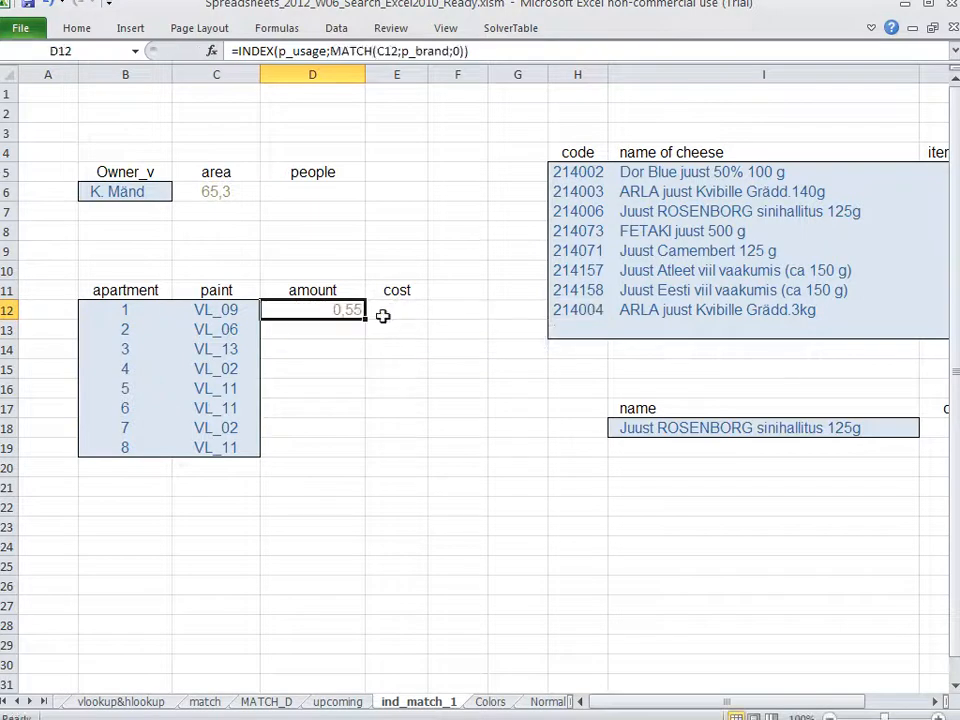
- Examine the complete INDEX and MATCH formula in D12 and its arguments, leaving it as it is
double_click(338, 310)
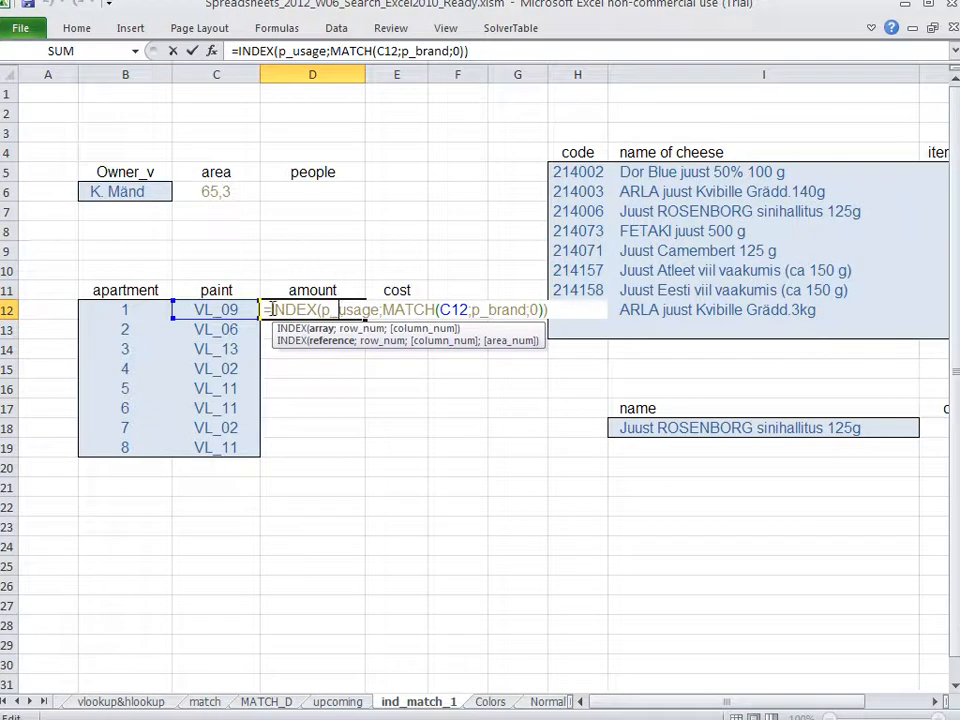
left_click_drag(271, 310, 552, 316)
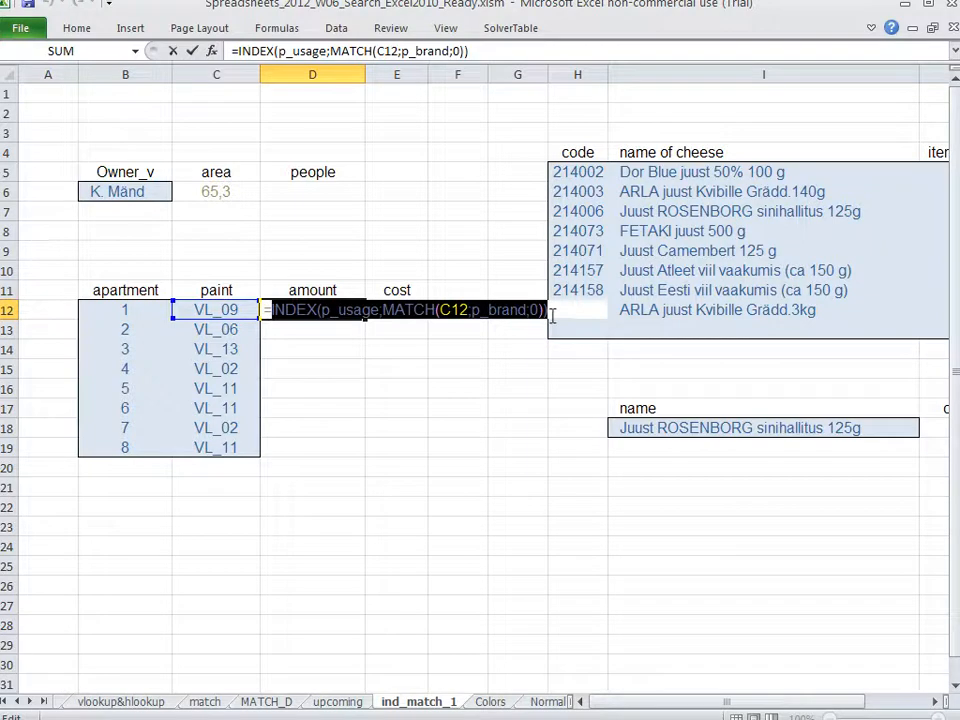
key("Escape")
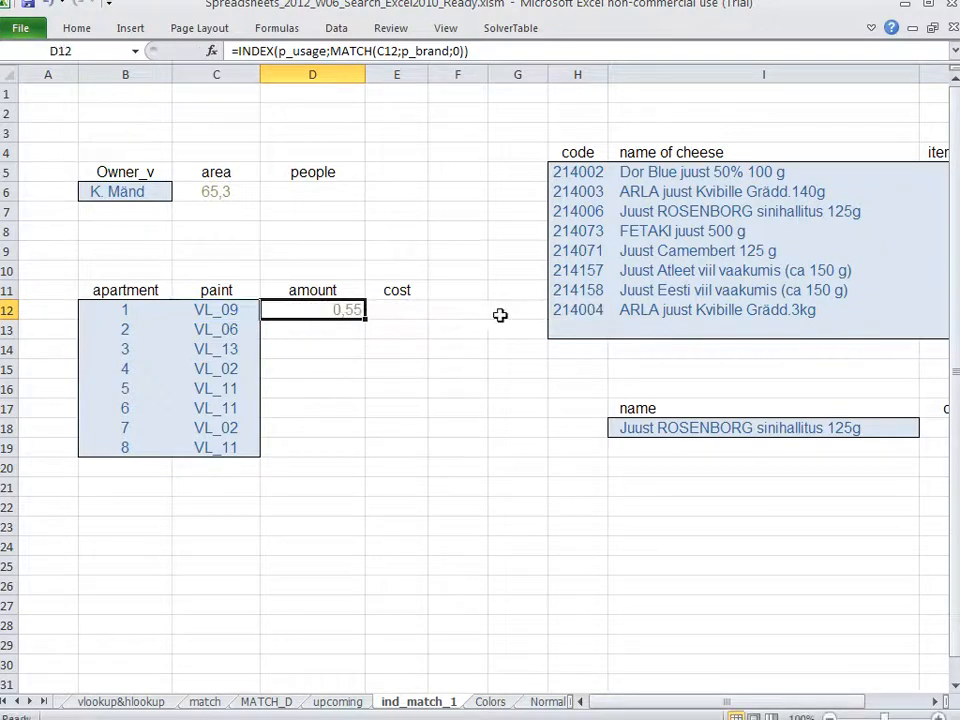
double_click(293, 310)
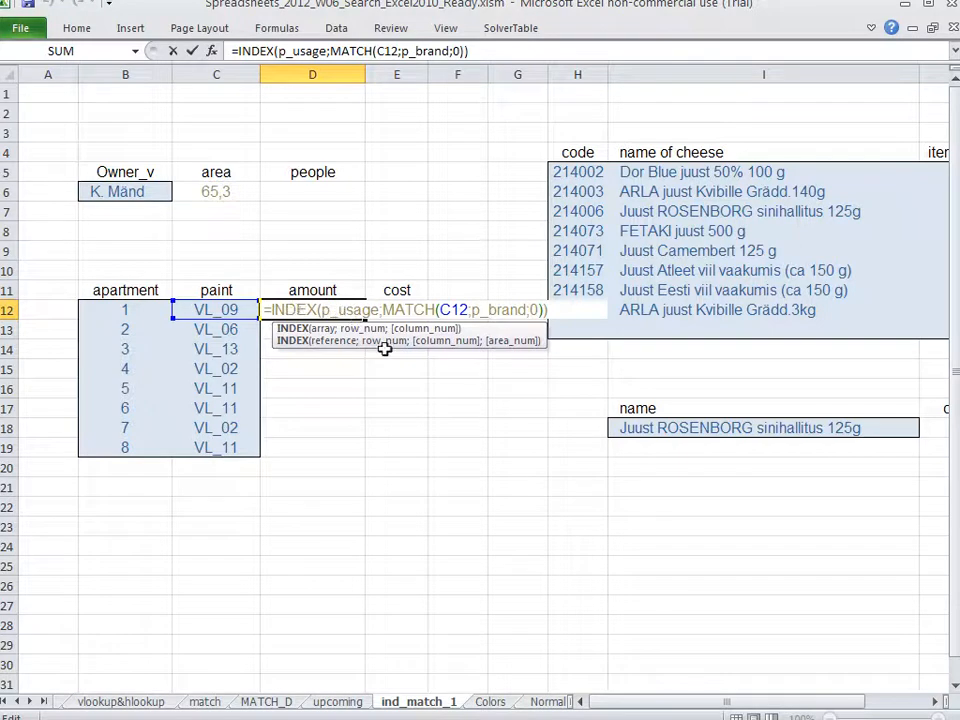
key("Escape")
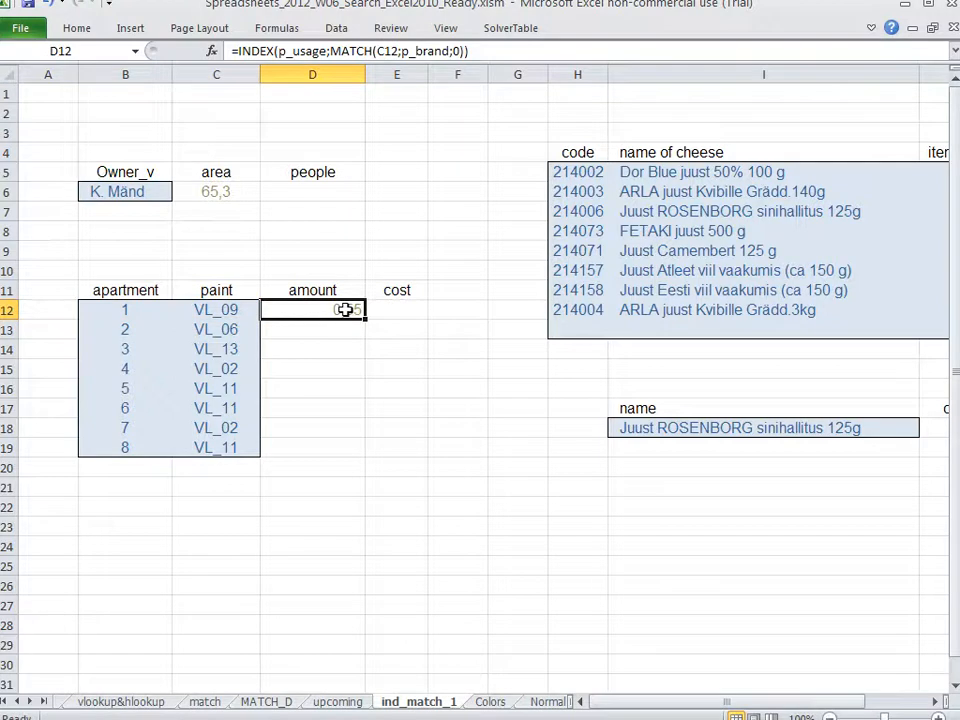
- Look up the area of apartment 1 on the Apartments sheet and return to ind_match_1
left_click(124, 309)
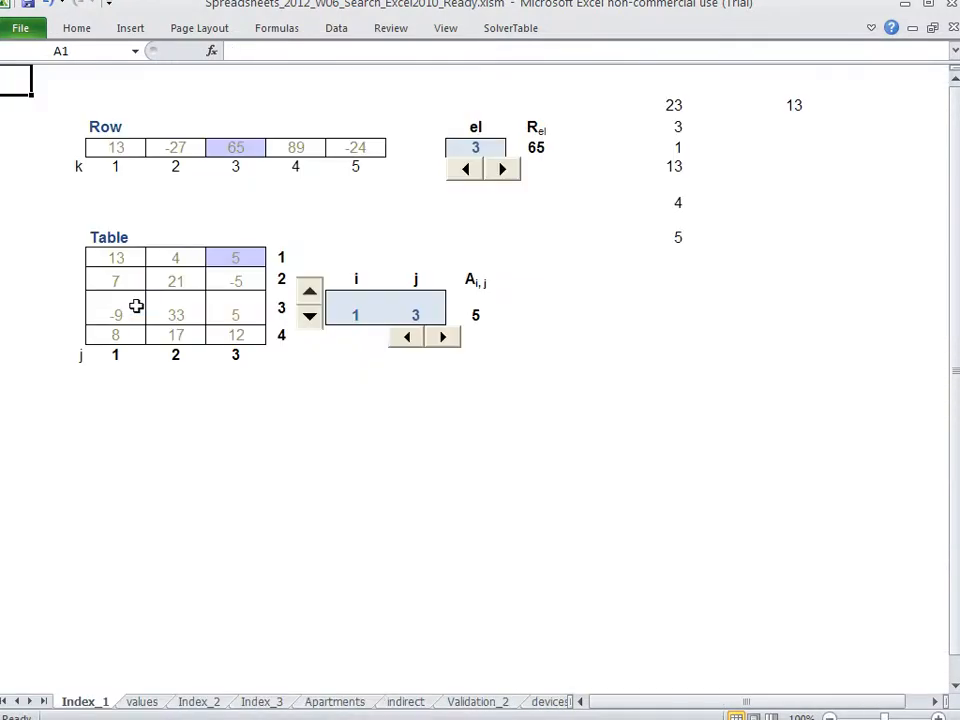
key("ctrl+Page_Down")
key("ctrl+Page_Down")
key("ctrl+Page_Down")
key("ctrl+Page_Down")
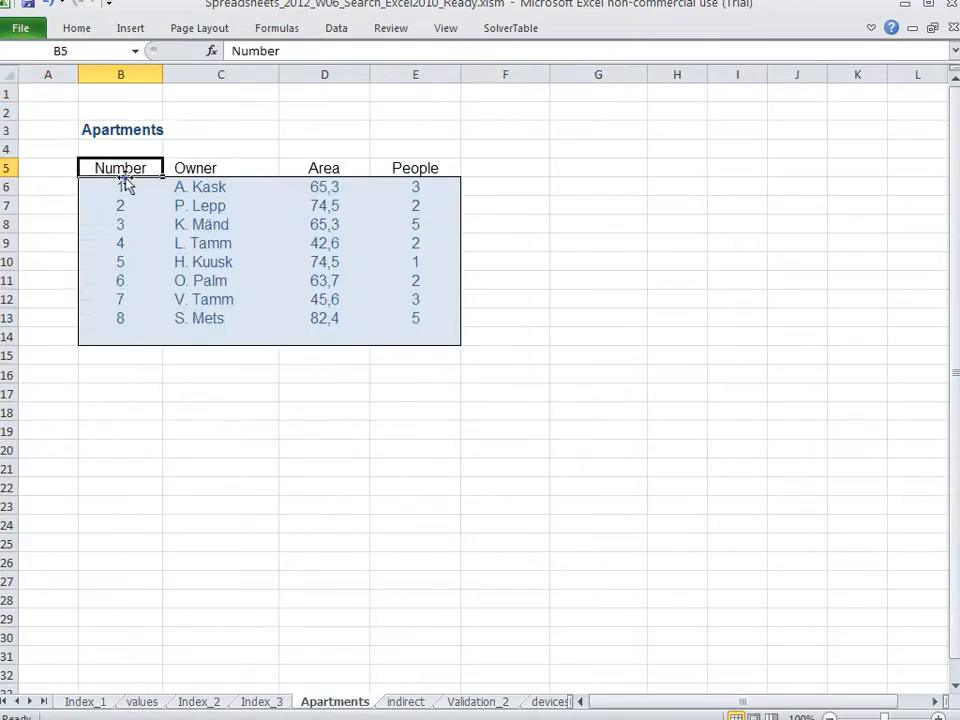
left_click(126, 187)
left_click(324, 187)
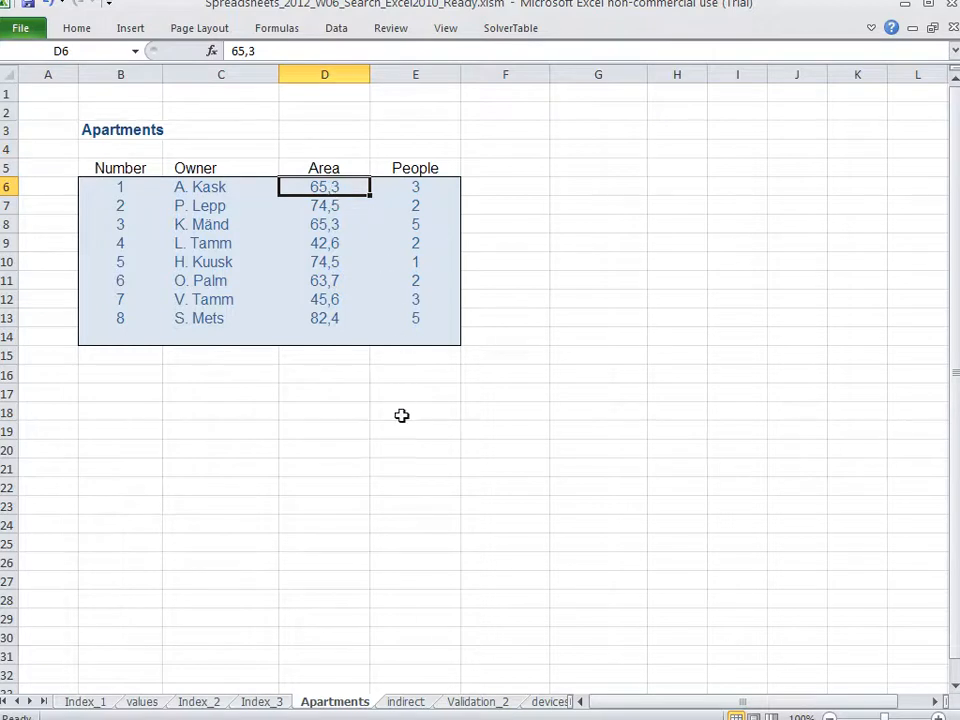
key("ctrl+Page_Down")
key("ctrl+Page_Down")
key("ctrl+Page_Down")
key("ctrl+Page_Down")
key("ctrl+Page_Down")
key("ctrl+Page_Down")
key("ctrl+Page_Down")
key("ctrl+Page_Down")
key("ctrl+Page_Down")
key("ctrl+Page_Up")
key("ctrl+Page_Up")
key("ctrl+Page_Down")
key("ctrl+Page_Down")
key("ctrl+Page_Down")
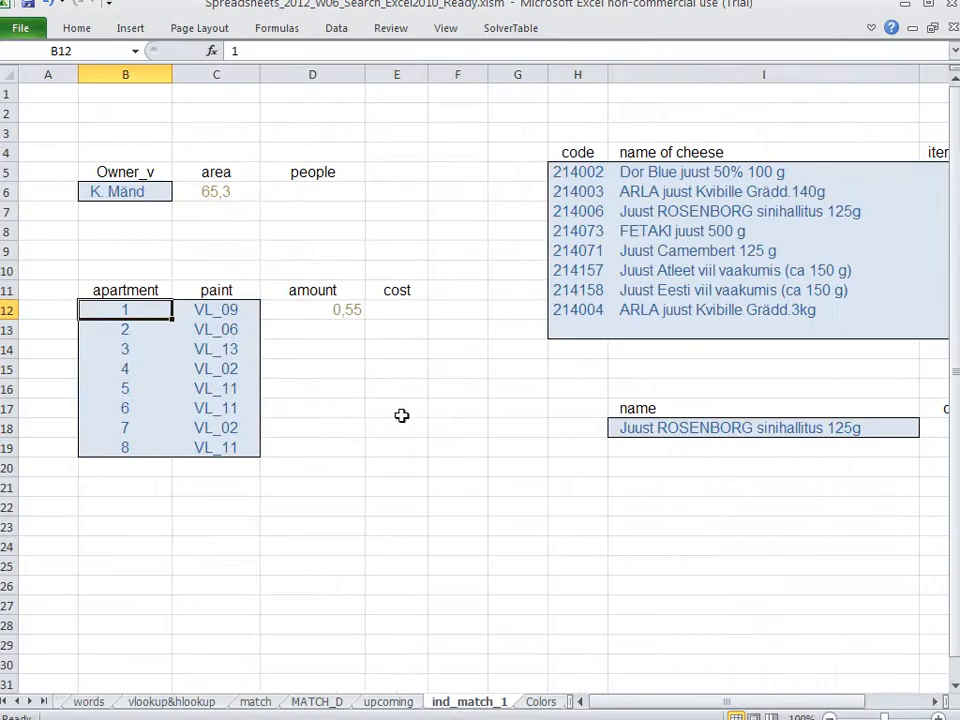
- Multiply the paint usage in D12 by the apartment's area, giving =INDEX(p_usage;MATCH(C12;p_brand;0))*INDEX(Area;B12)
key("Right")
key("Right")
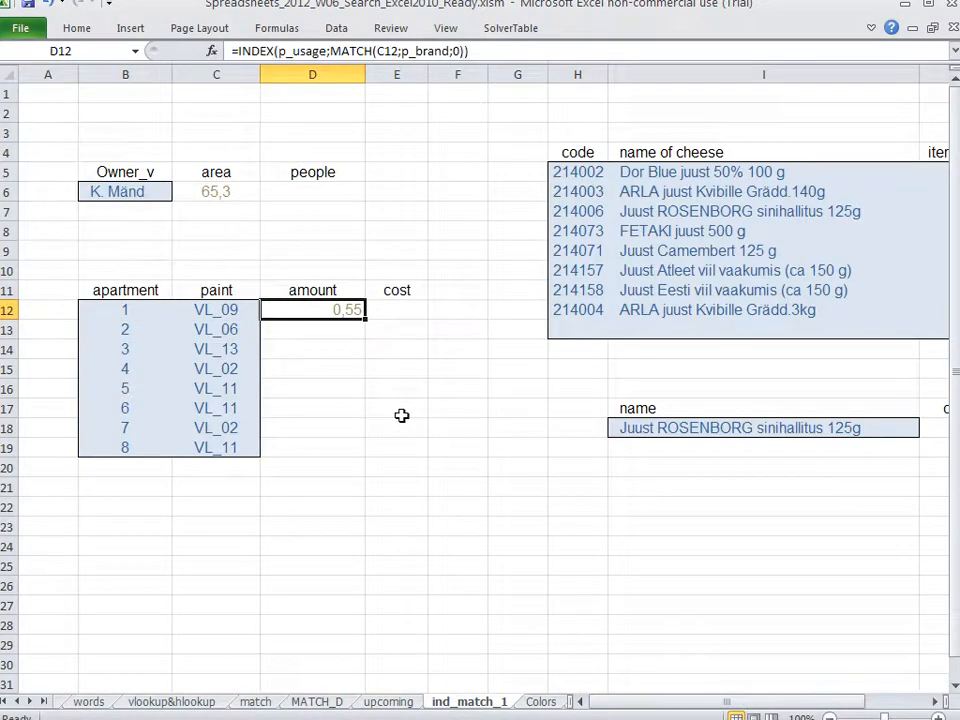
double_click(302, 309)
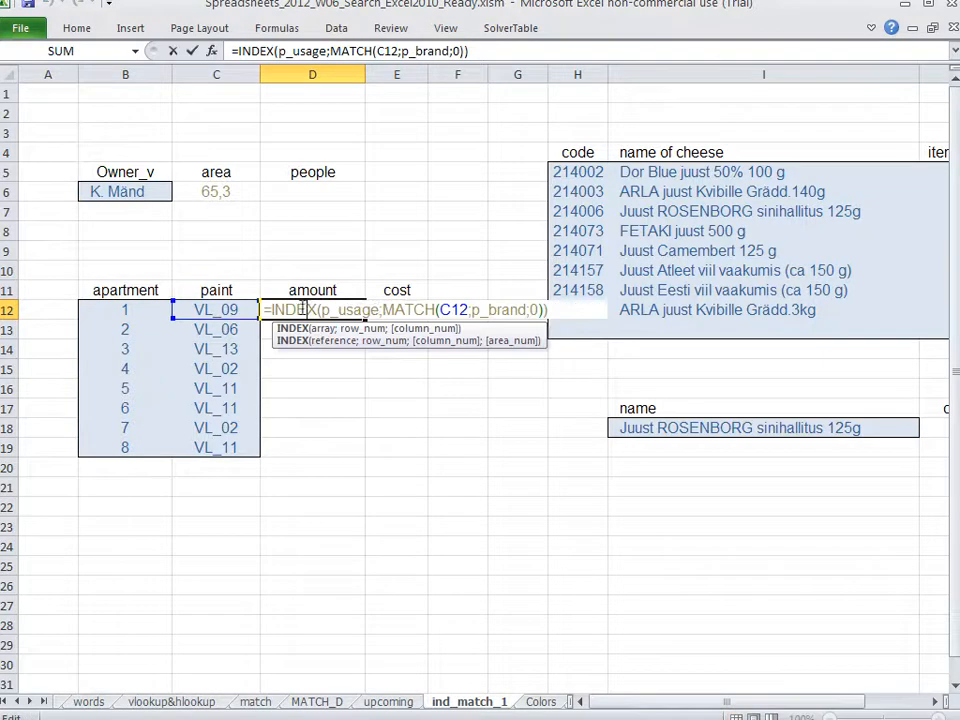
left_click(560, 310)
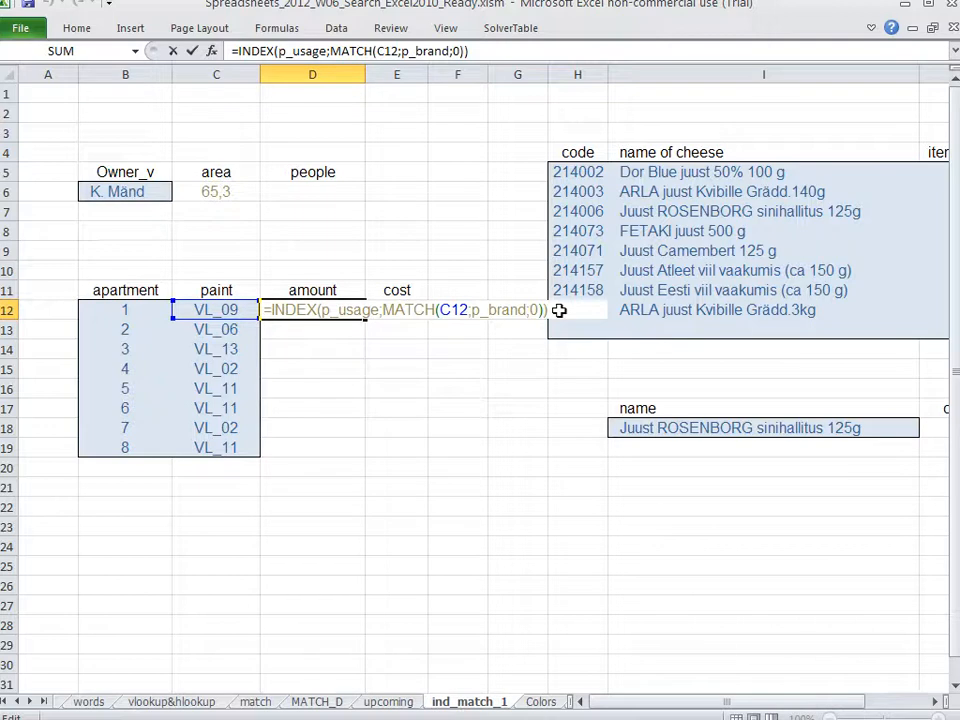
type("*")
type("index(")
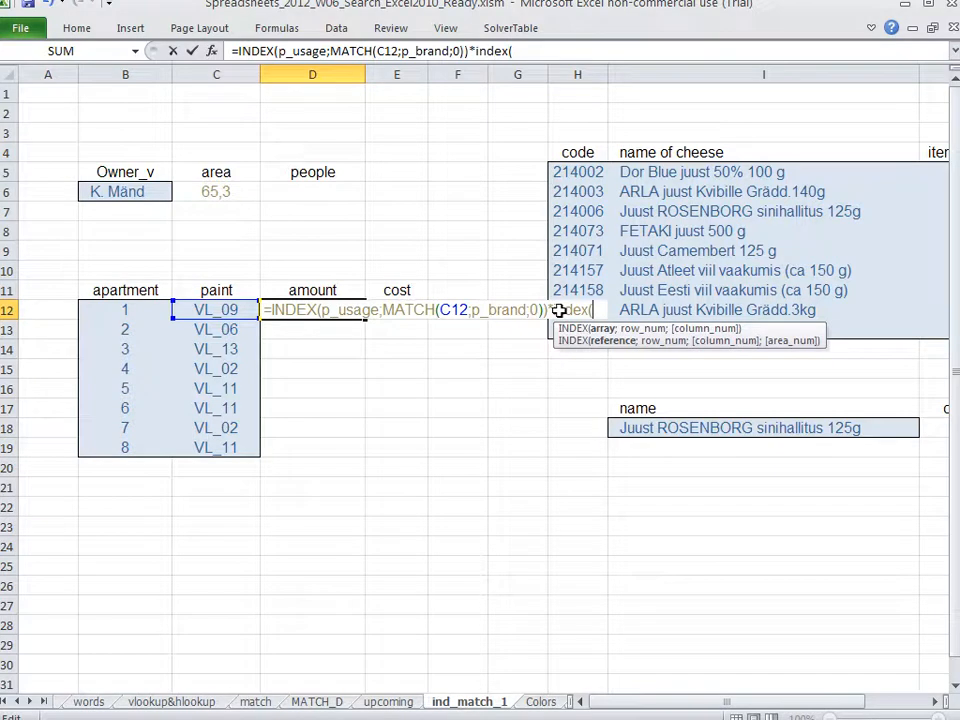
type("area")
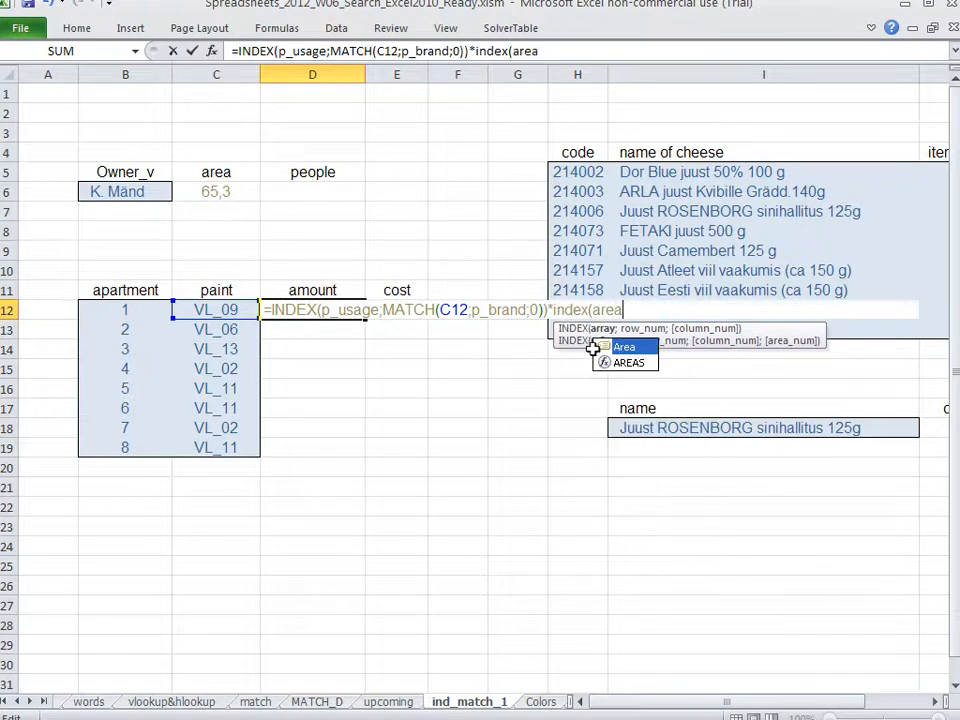
type(";")
left_click(118, 311)
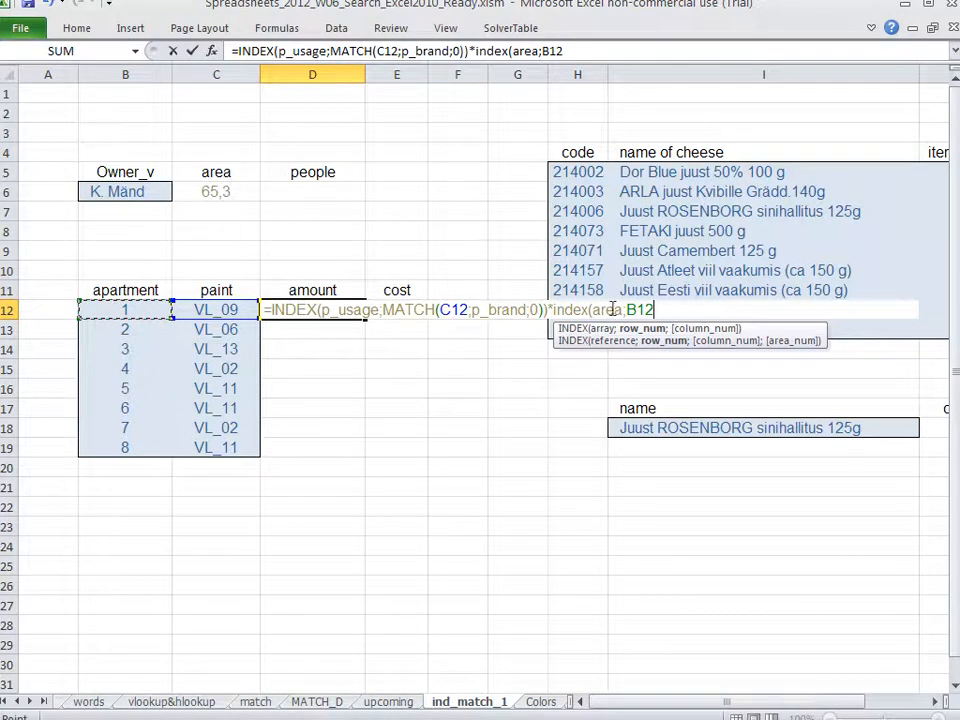
key("Return")
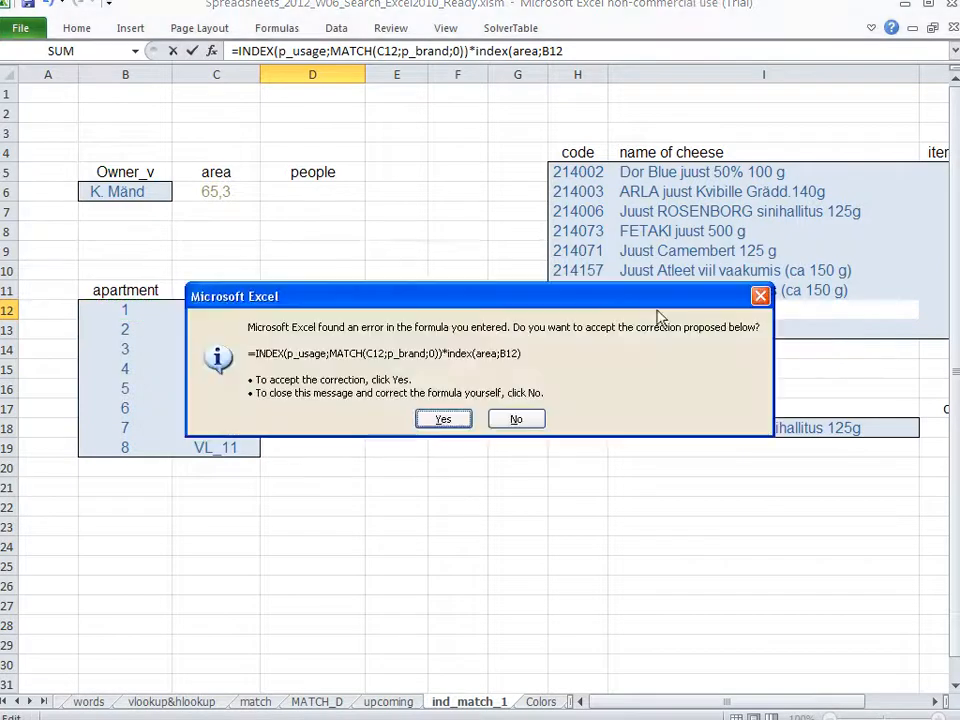
key("Return")
- Examine how the D12 formula uses apartment number B12 as the row number for INDEX over Area
double_click(336, 310)
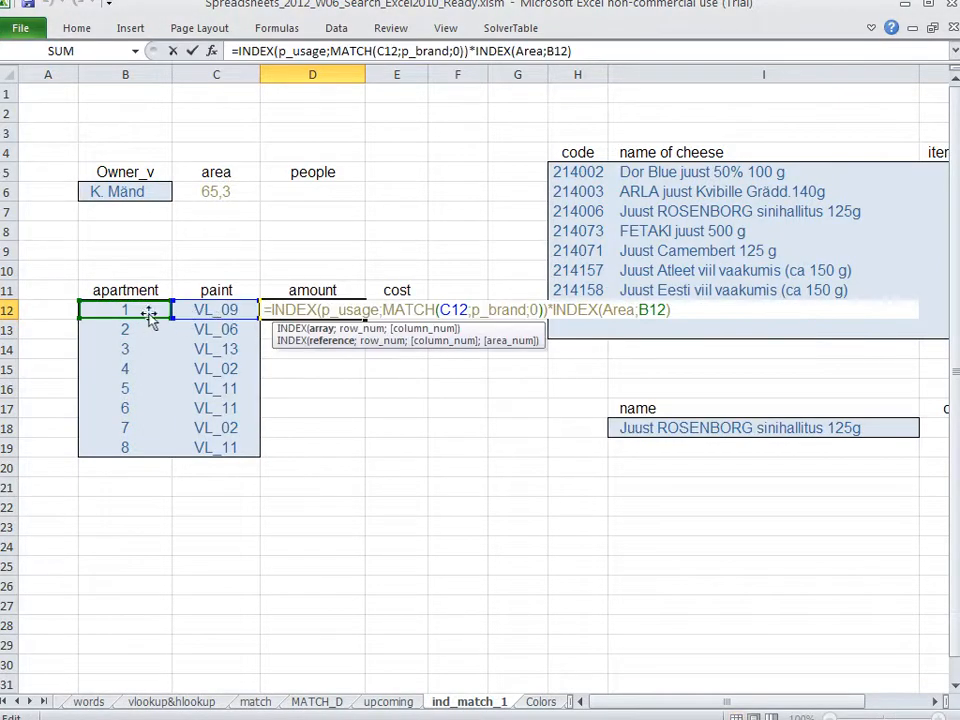
left_click(128, 316)
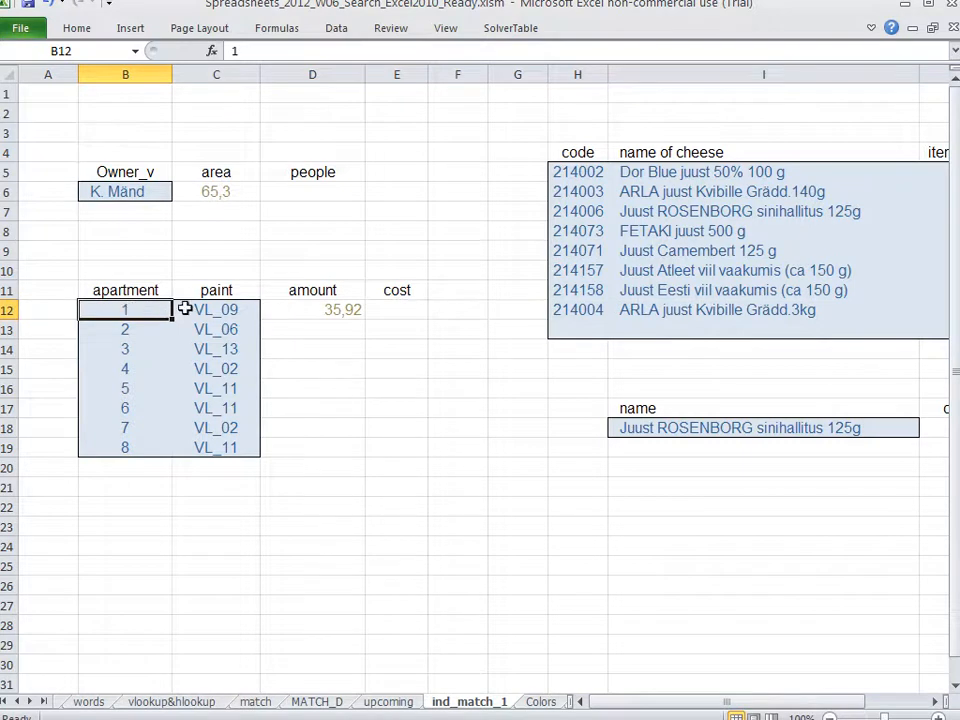
double_click(320, 310)
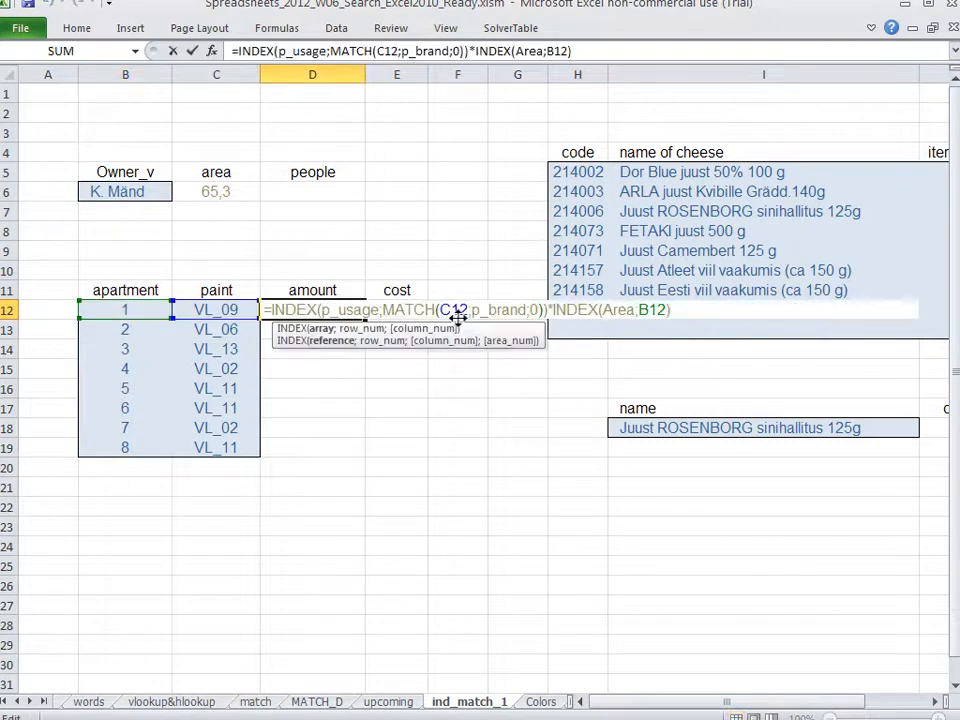
key("Escape")
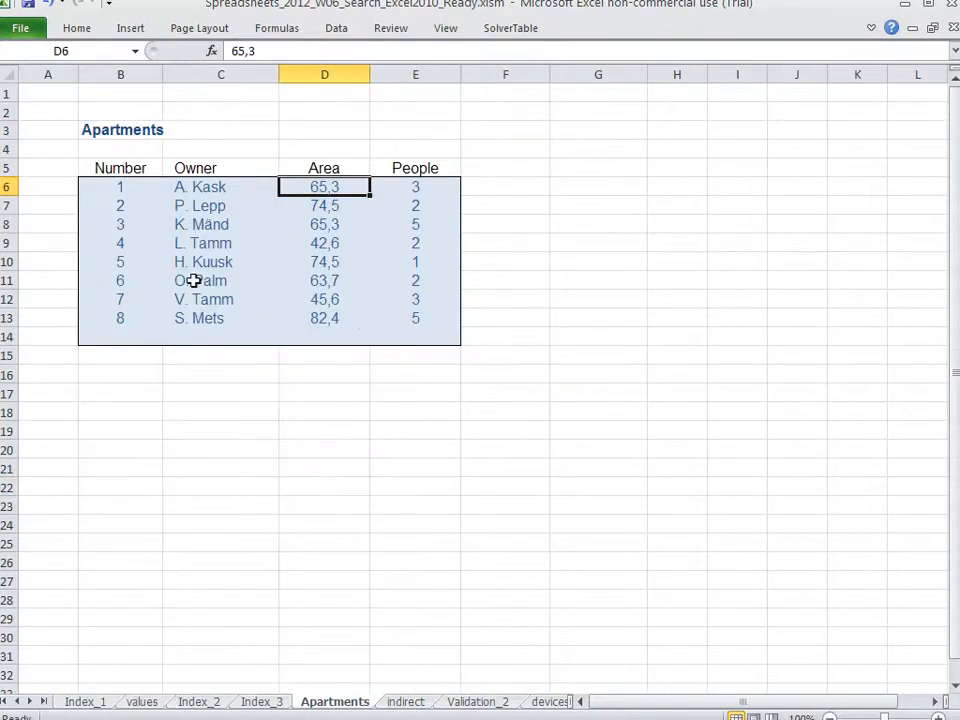
- Compare the Number and Area ranges on the Apartments sheet, focusing on apartment 1, and return to ind_match_1
left_click_drag(135, 185, 125, 320)
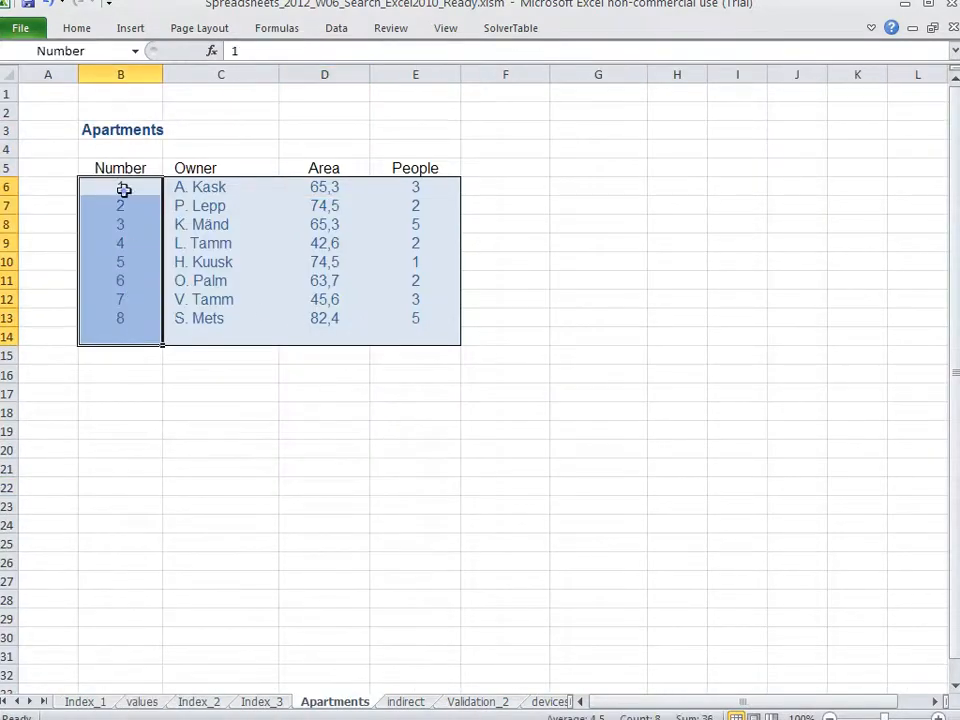
left_click(124, 189)
left_click(329, 186, "ctrl")
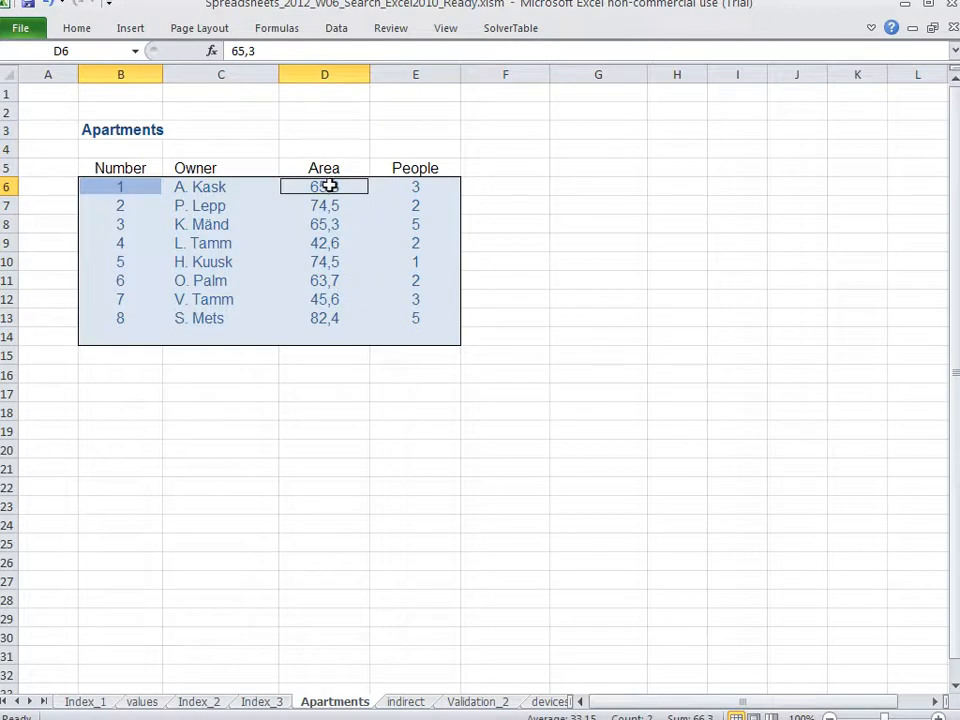
left_click_drag(326, 186, 318, 332)
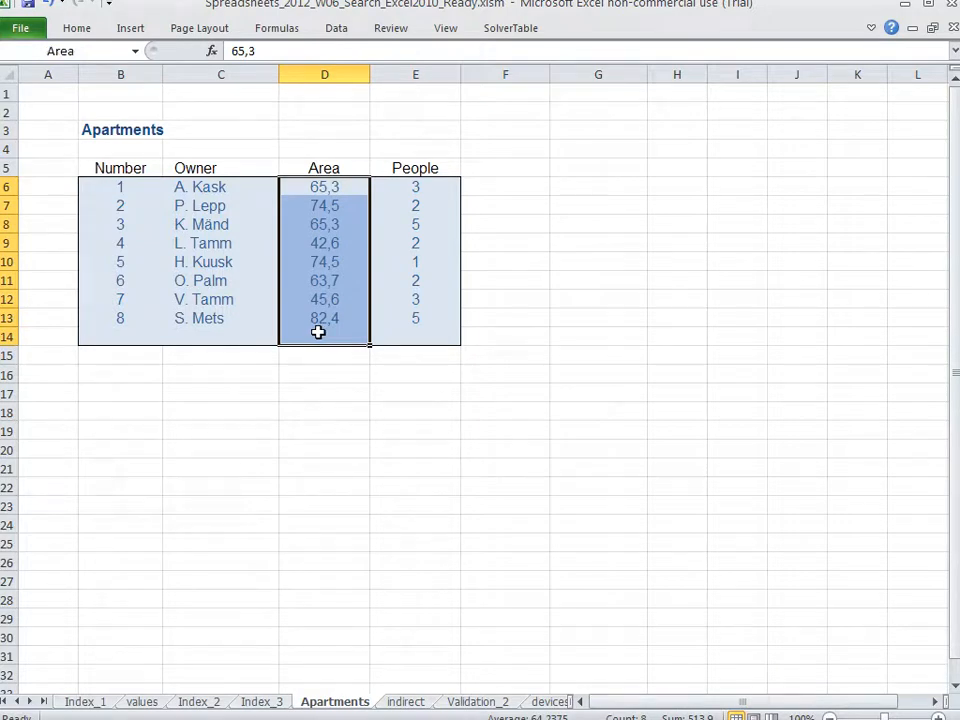
left_click(333, 188)
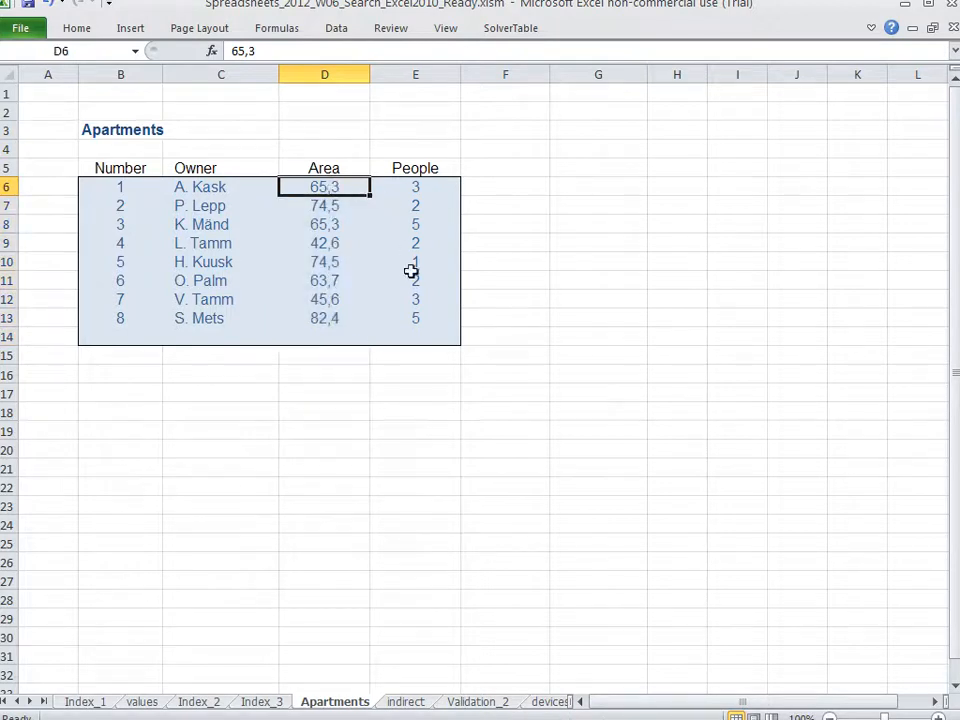
key("ctrl+Page_Down")
key("ctrl+Page_Down")
key("ctrl+Page_Down")
key("ctrl+Page_Down")
key("ctrl+Page_Down")
key("ctrl+Page_Down")
key("ctrl+Page_Down")
key("ctrl+Page_Down")
key("ctrl+Page_Up")
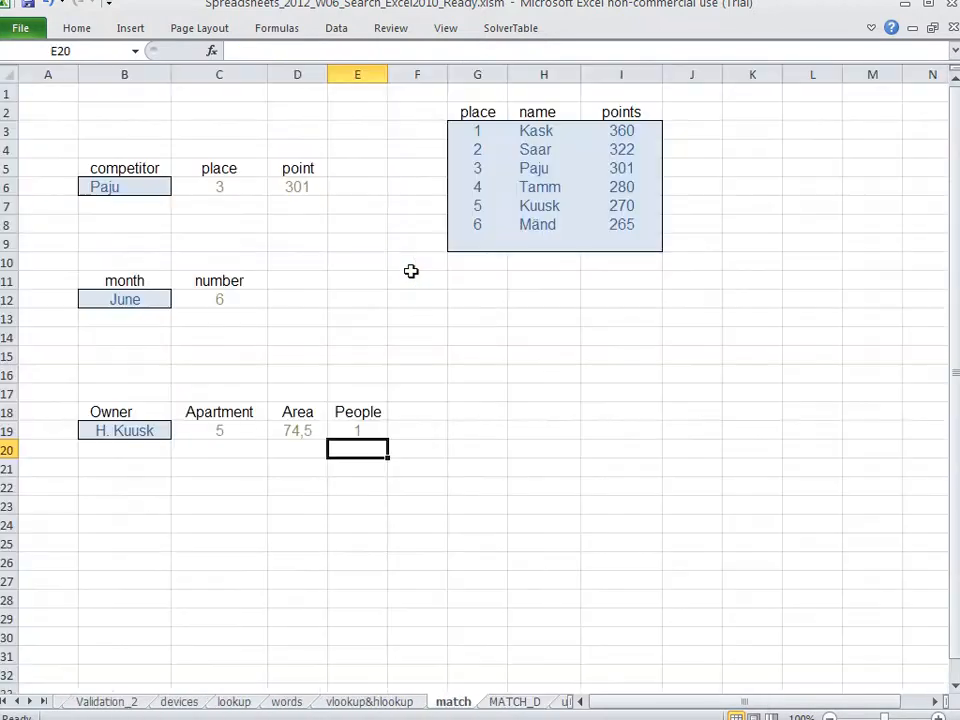
key("ctrl+Page_Down")
key("ctrl+Page_Down")
key("ctrl+Page_Down")
- Review the finished amount formula in D12 and keep it as entered
key("Down")
key("Up")
key("F2")
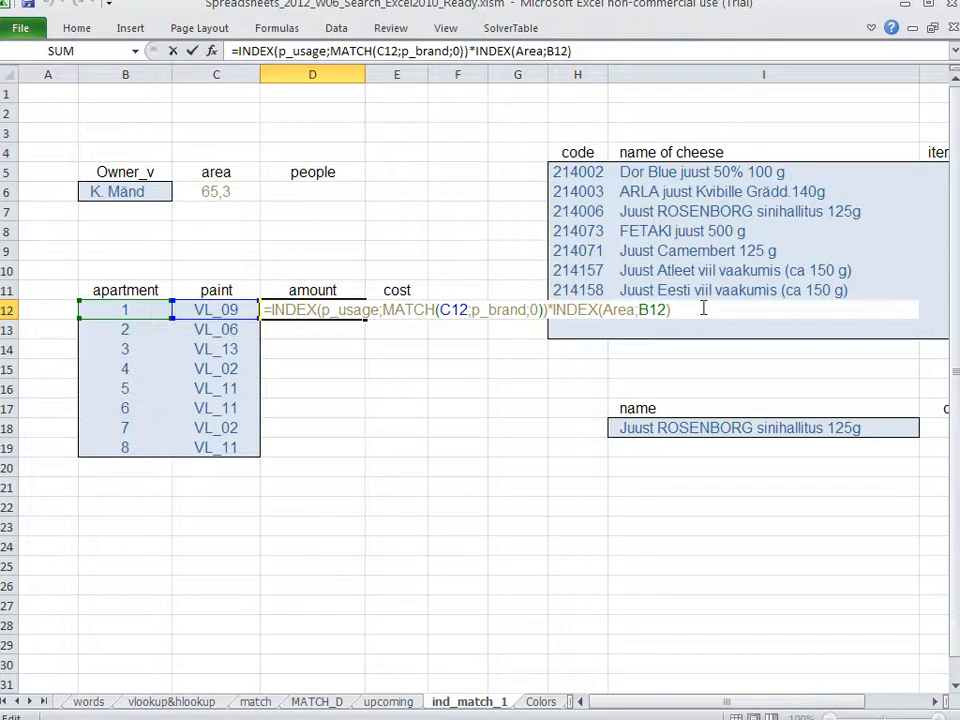
key("Return")
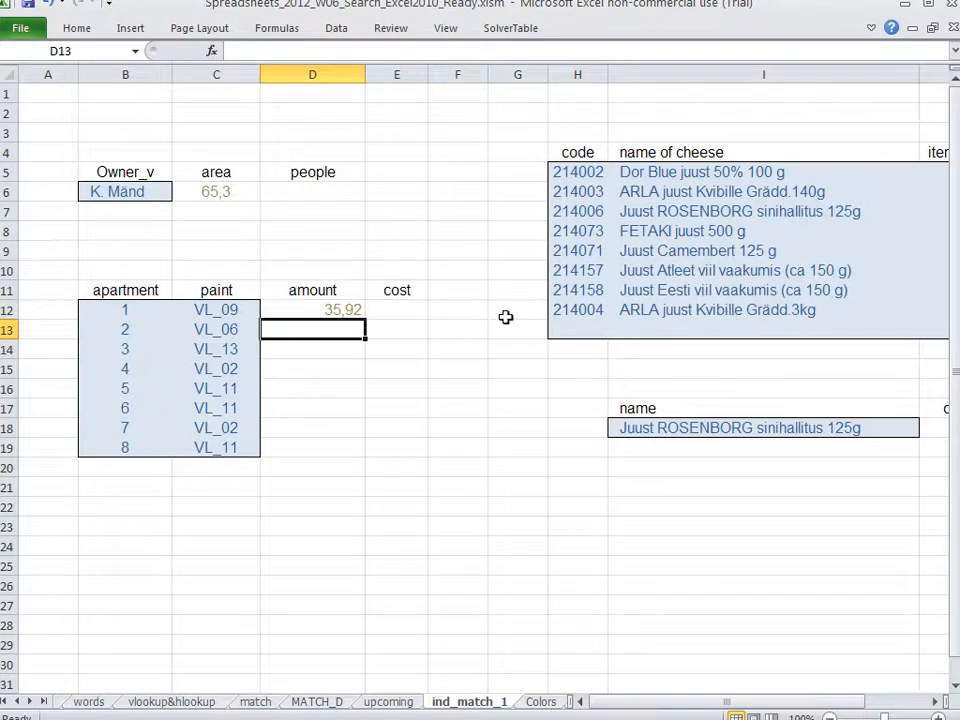
- Find the p_price of paint VL_09 from C12 on the Colors sheet and return to ind_match_1
left_click(346, 311)
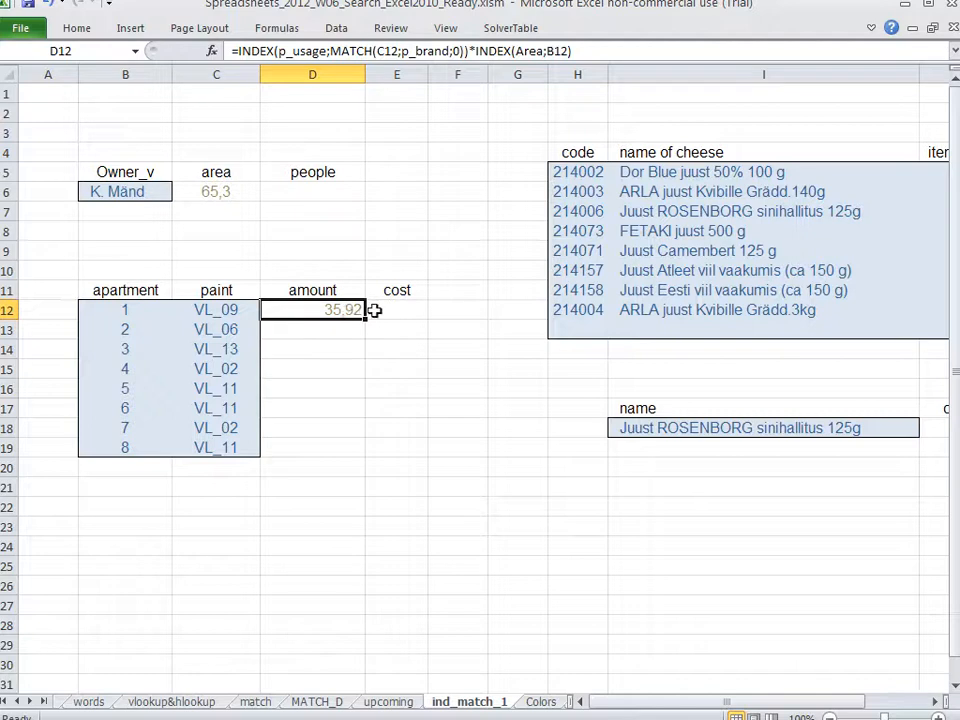
left_click(407, 309)
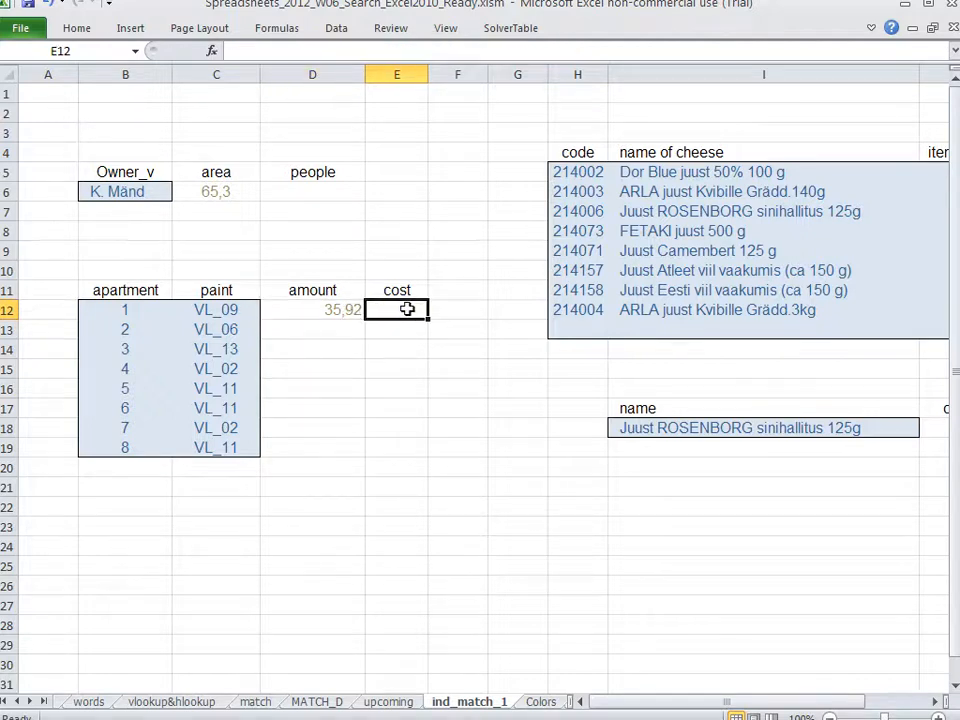
left_click(214, 310)
left_click(393, 308)
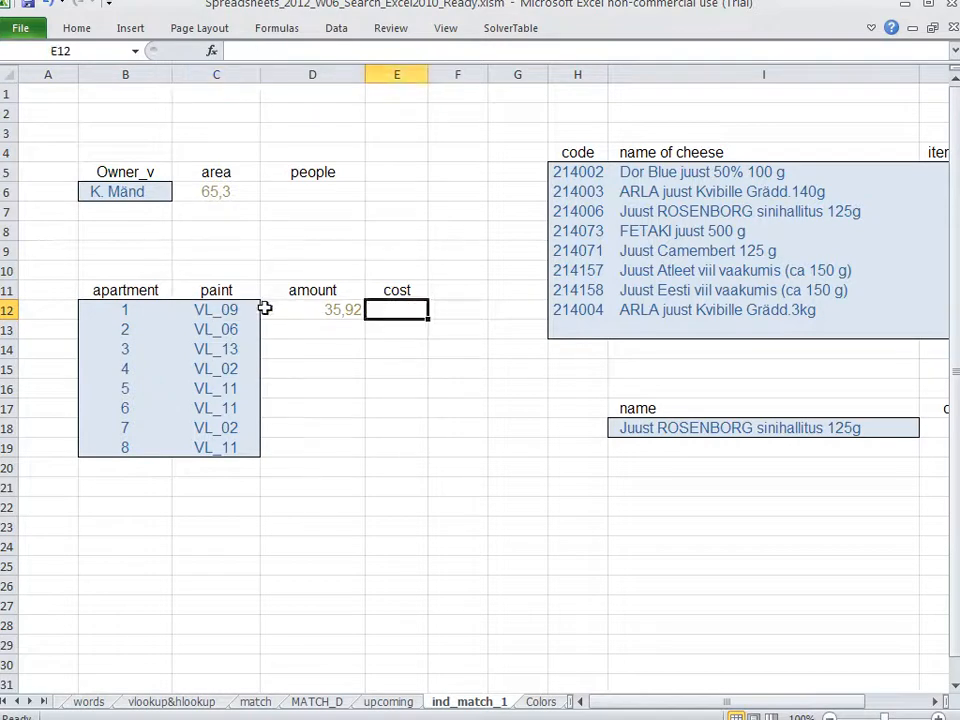
left_click(229, 310)
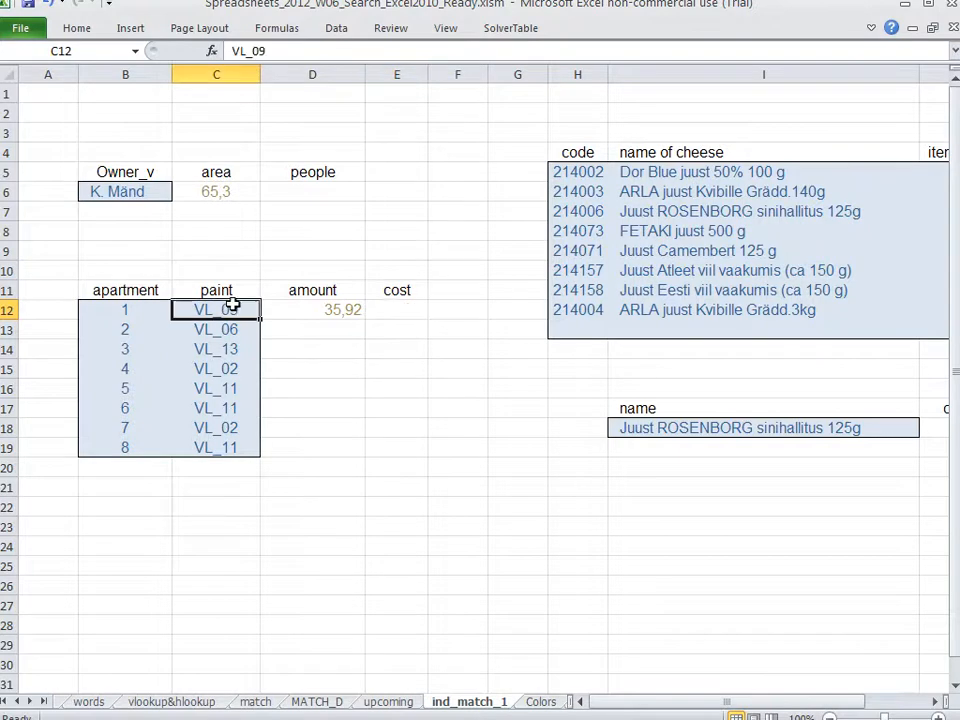
key("ctrl+Page_Down")
left_click(123, 322)
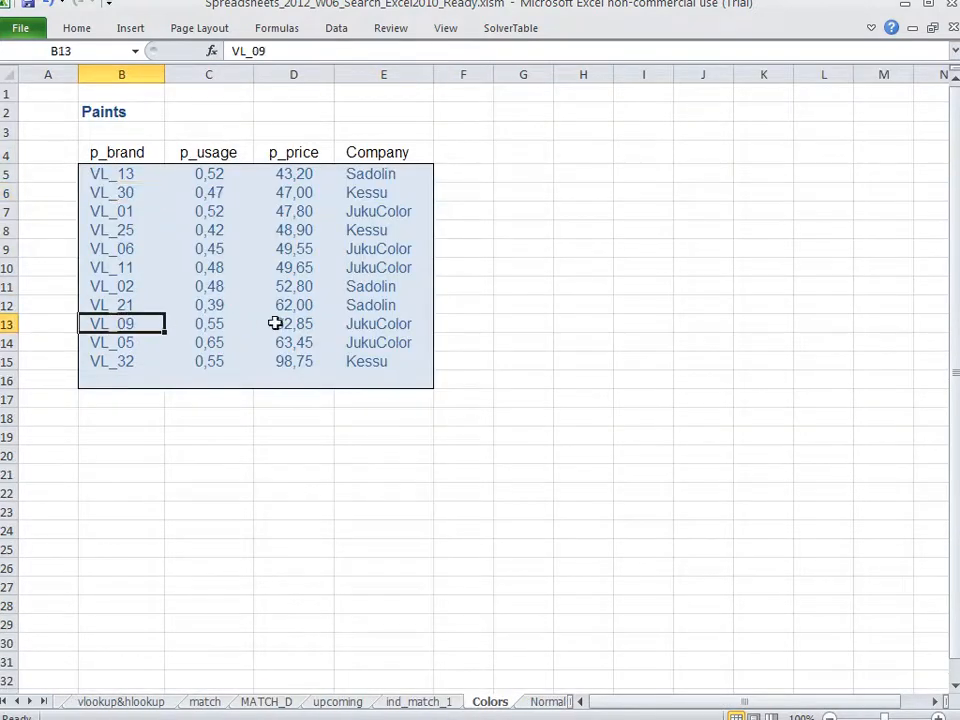
left_click(303, 323)
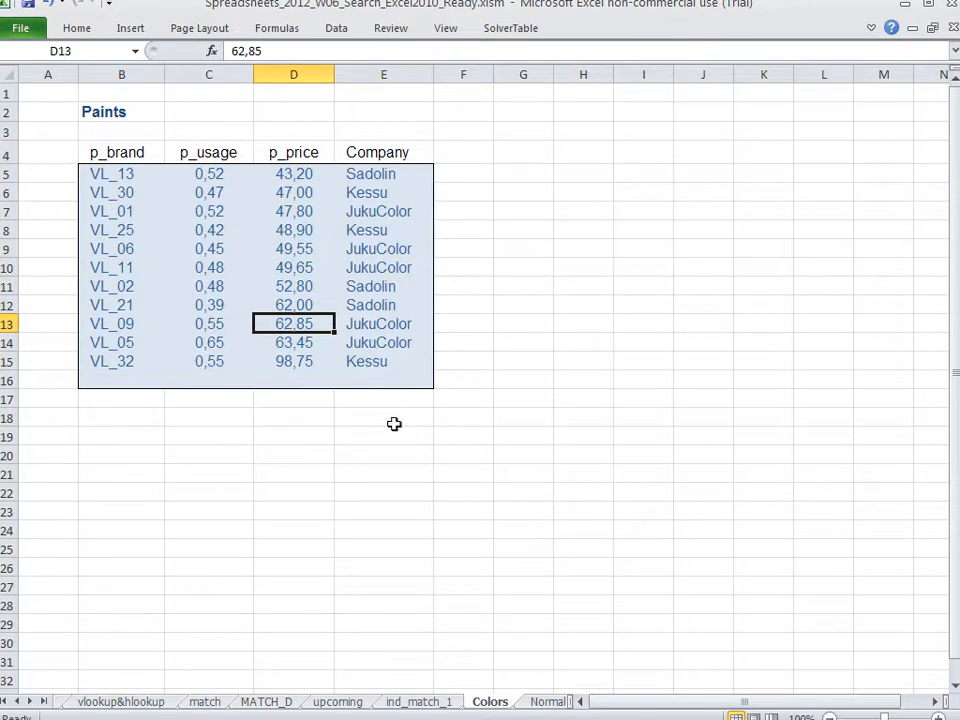
key("ctrl+Page_Up")
key("ctrl+Page_Up")
key("ctrl+Page_Down")
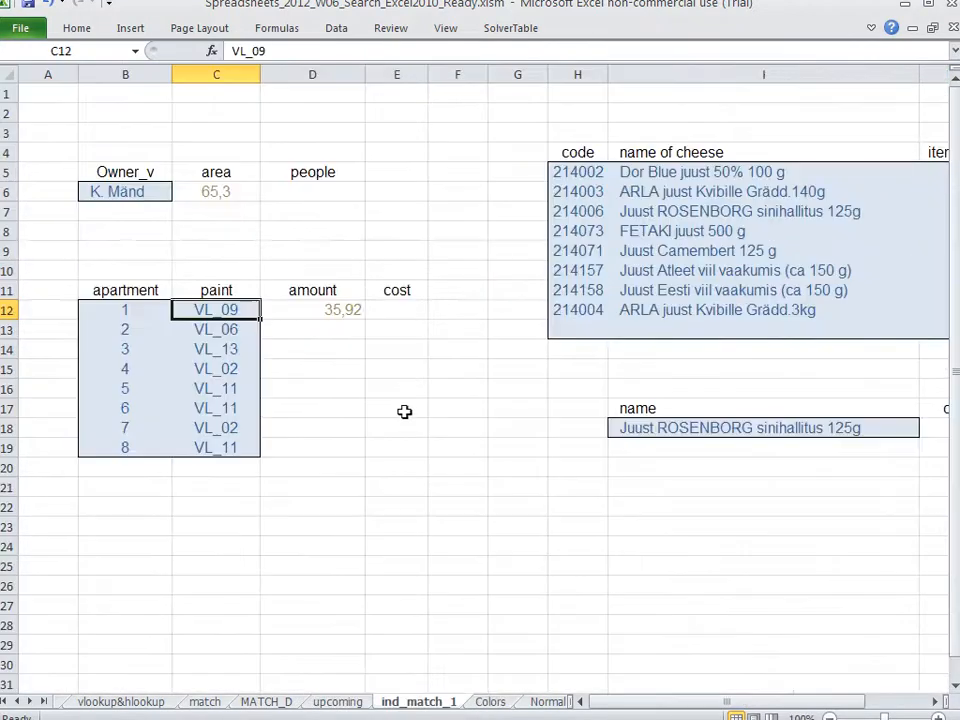
- Enter =MATCH(C12;p_brand;0) in cost cell E12 to find the paint's position in the p_brand range
left_click(402, 312)
type("=")
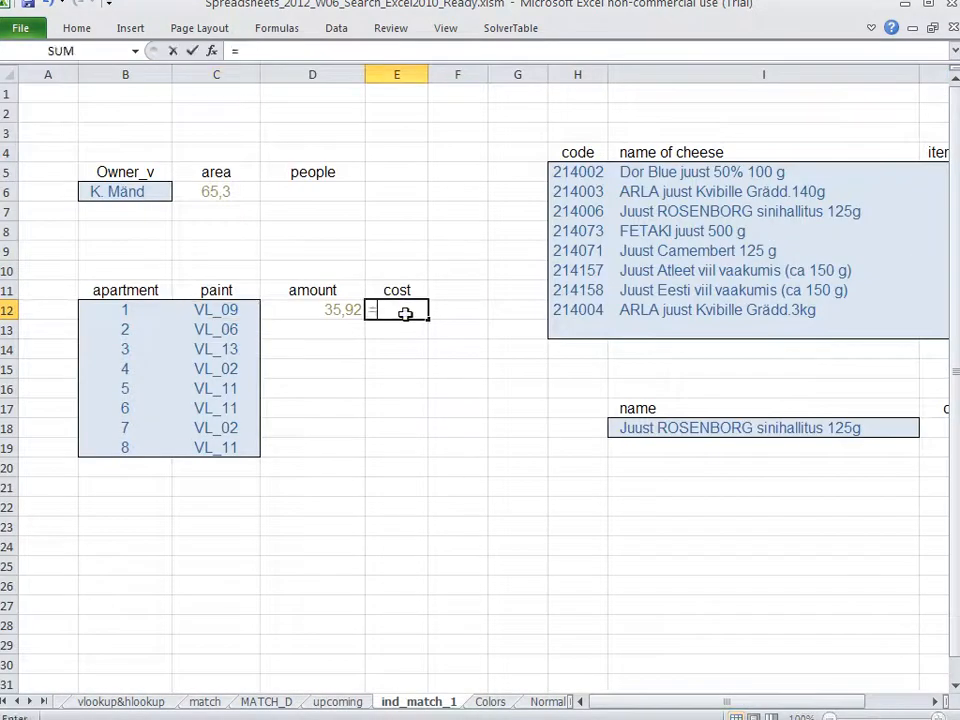
type("match(")
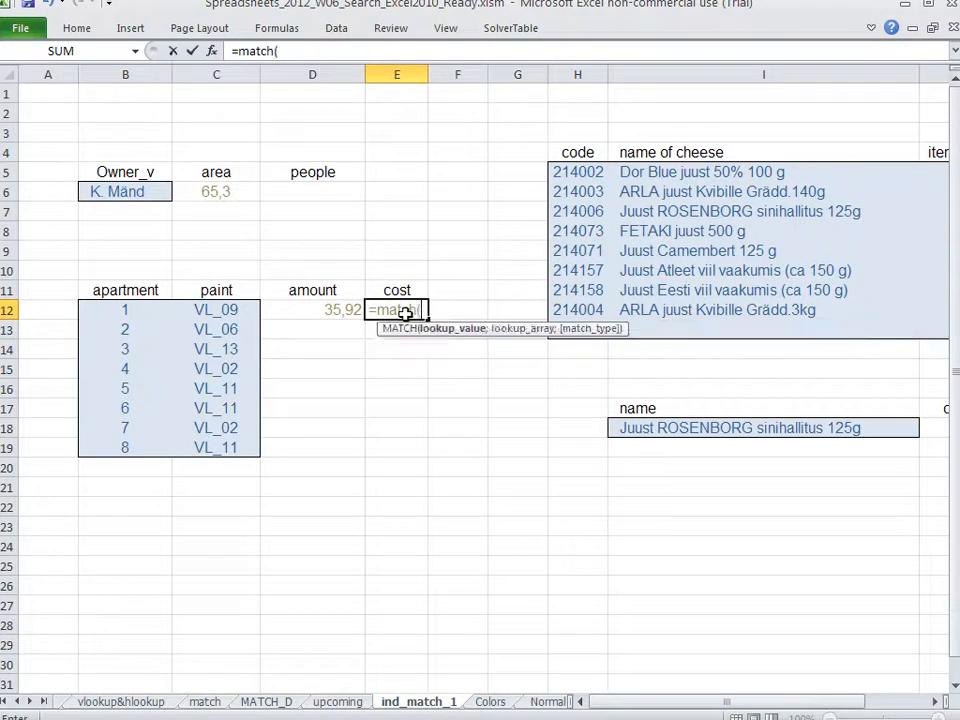
key("Left")
key("Left")
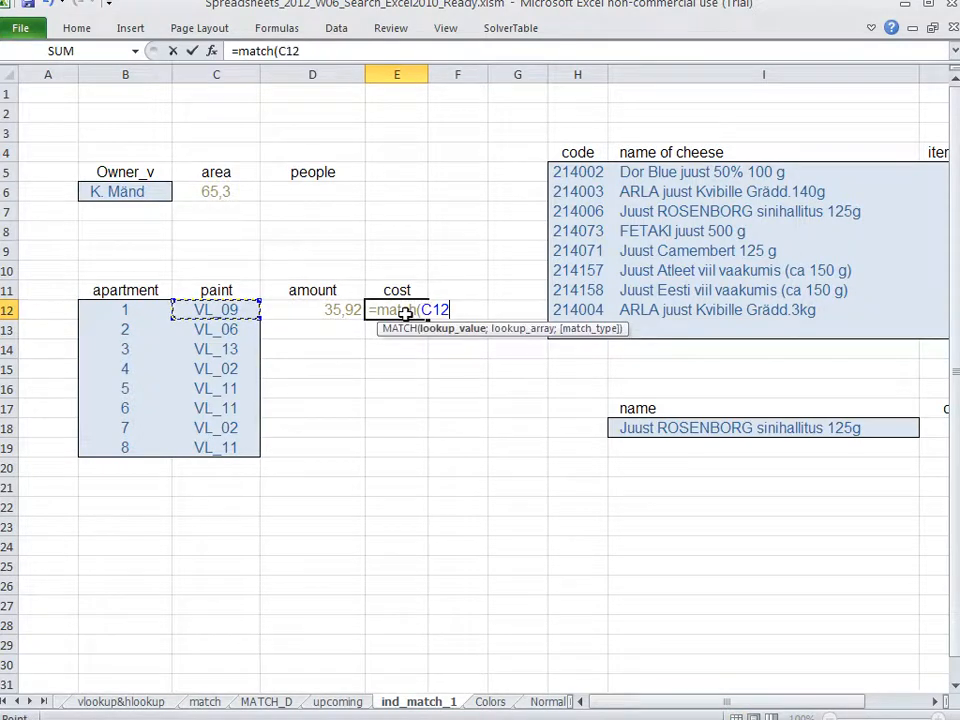
type(";p_")
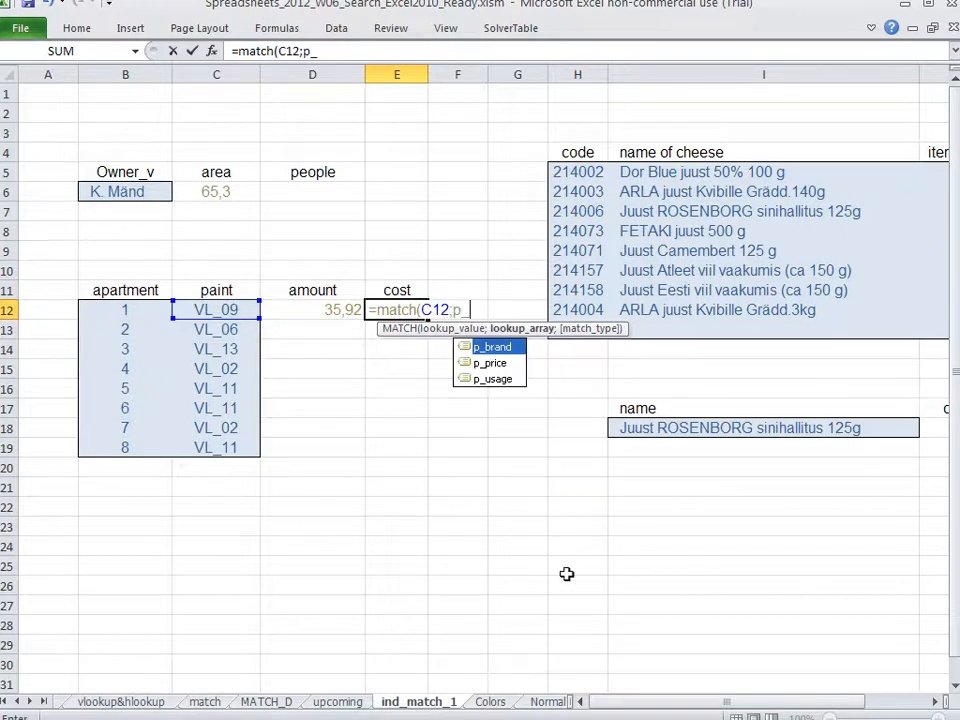
key("Tab")
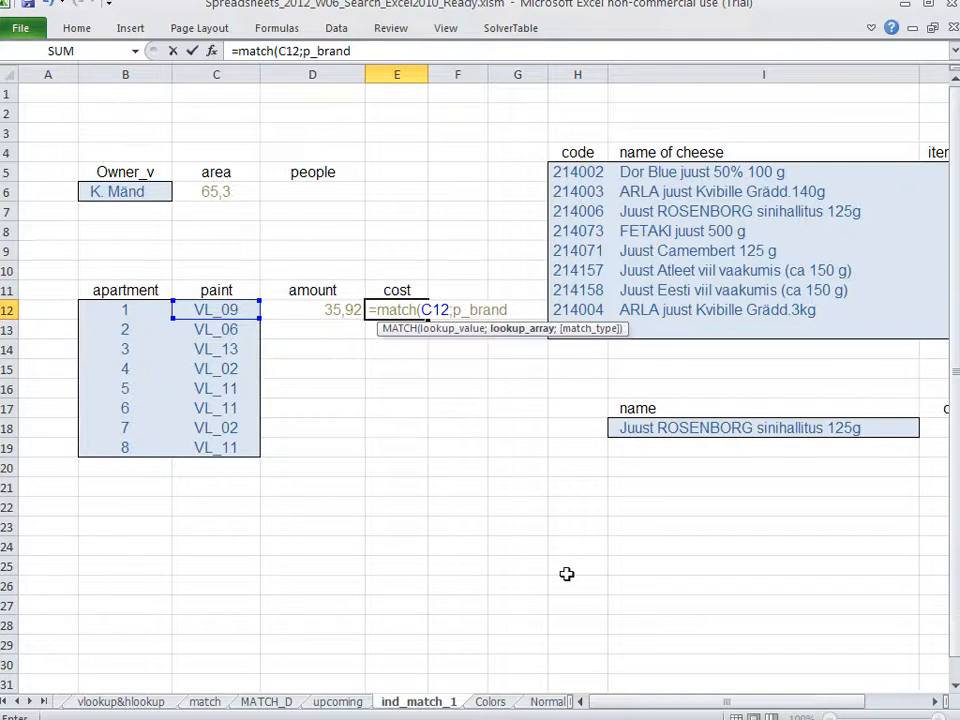
type(";0")
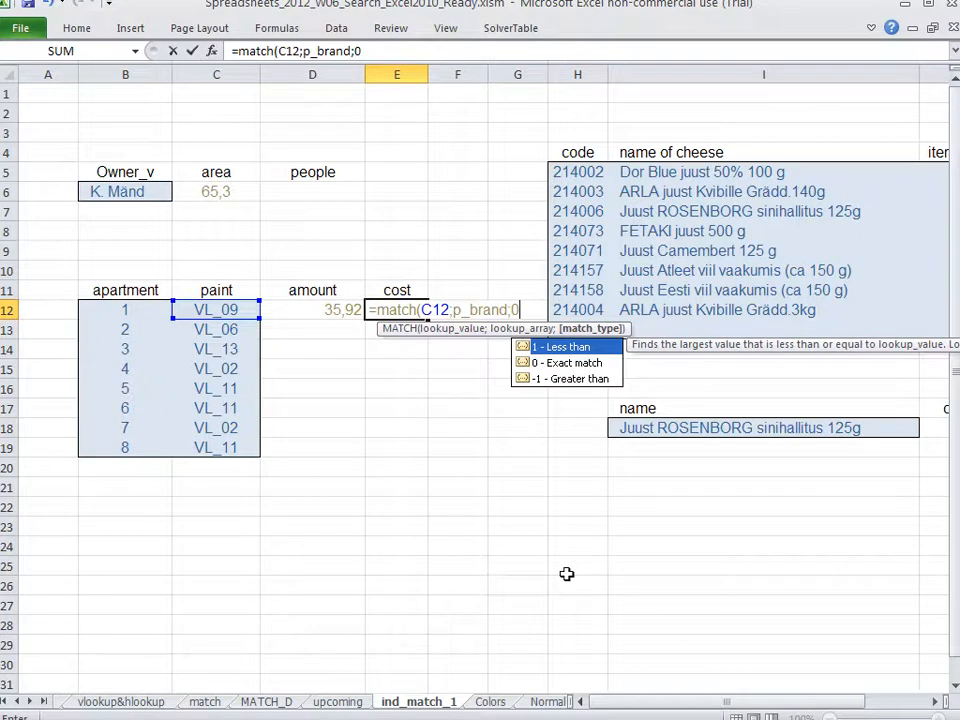
type(")")
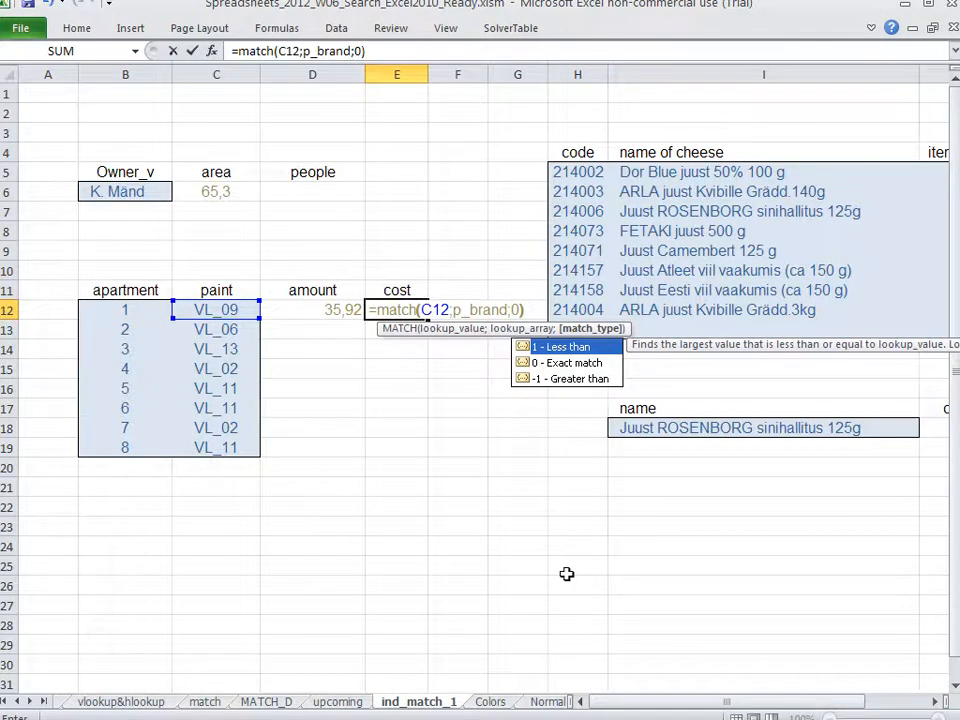
key("Return")
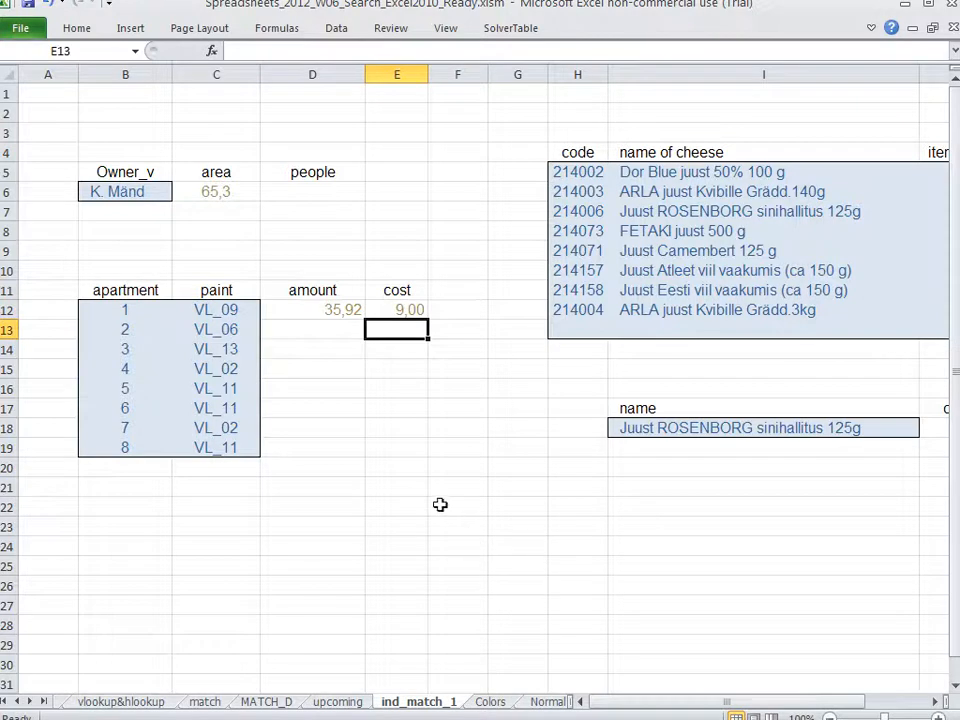
- Check the E12 MATCH formula against the p_brand list on the Colors sheet and return to ind_match_1
double_click(401, 309)
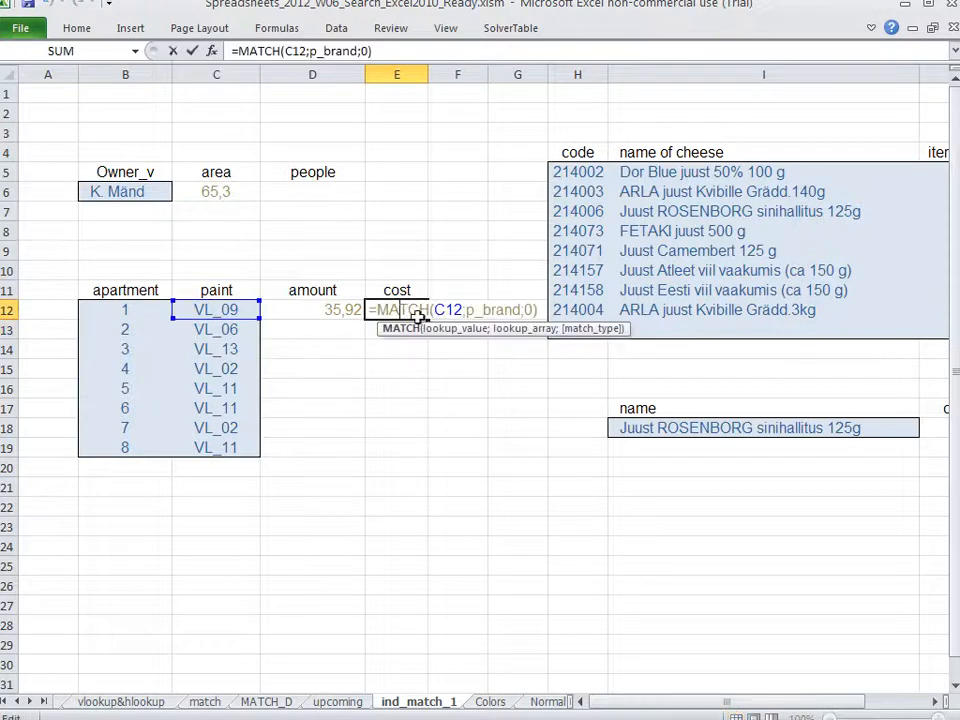
key("Escape")
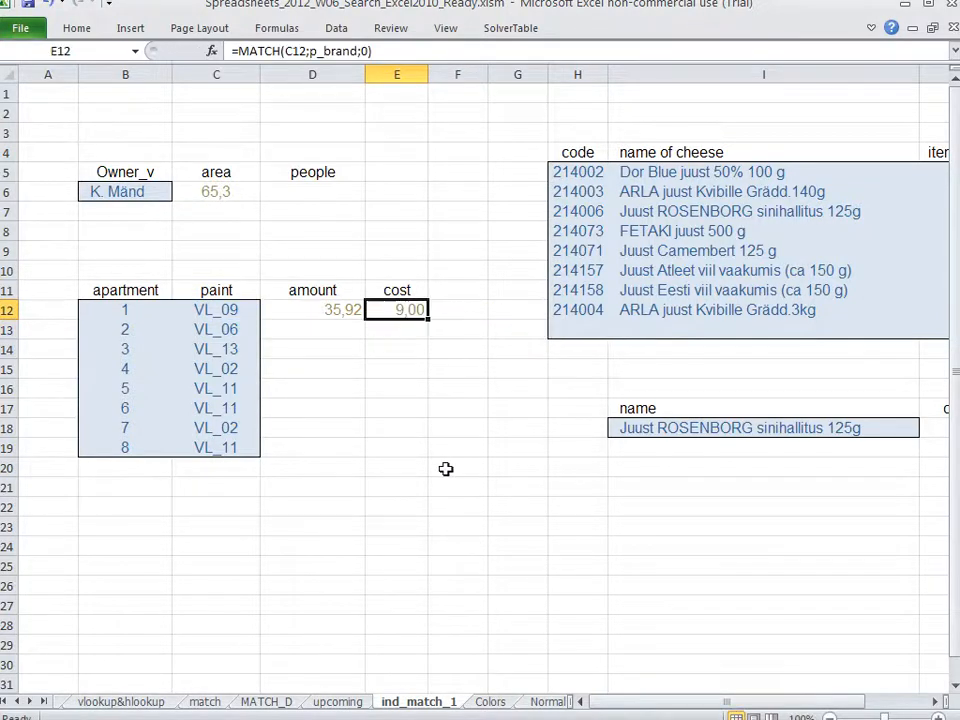
key("ctrl+Page_Down")
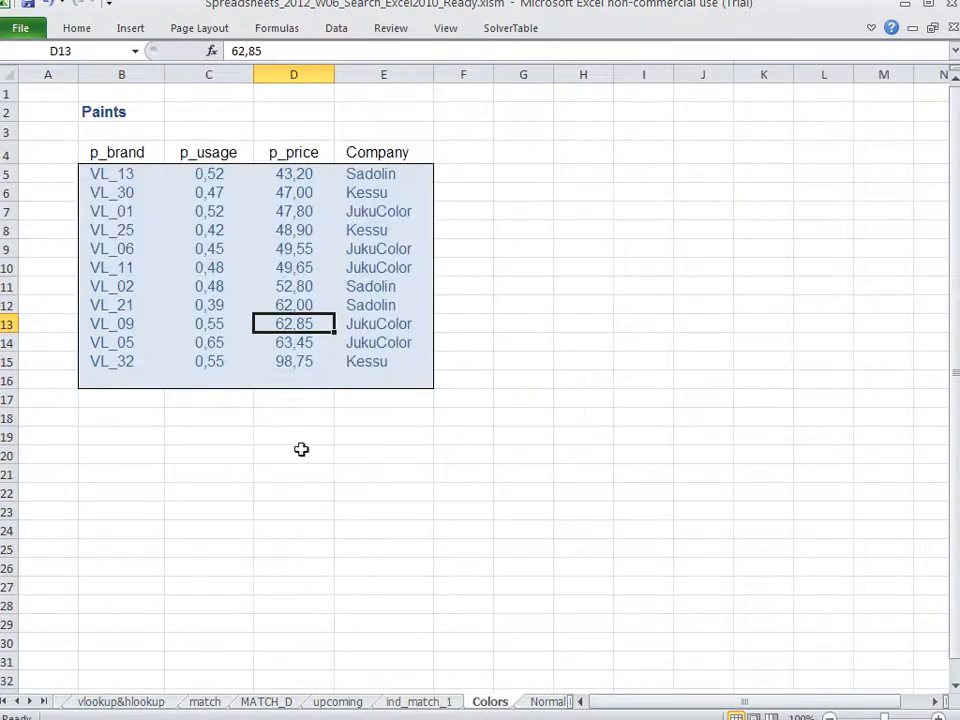
left_click(123, 174)
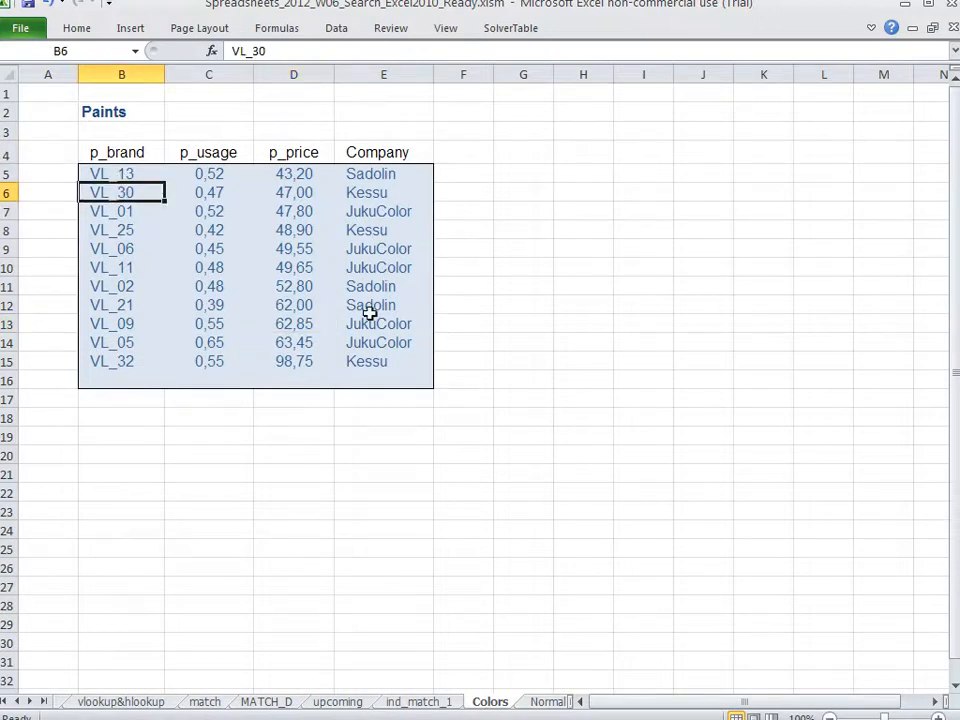
key("ctrl+Page_Up")
- Wrap the E12 MATCH in INDEX over p_price so the formula reads =INDEX(p_price;MATCH(C12;p_brand;0))
double_click(386, 311)
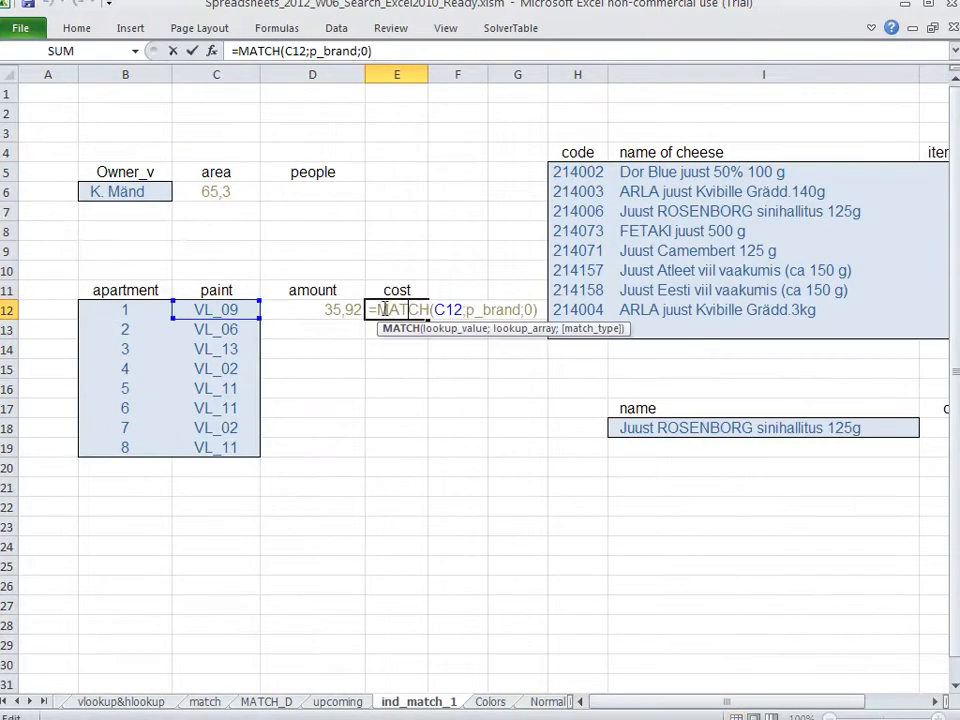
left_click(380, 309)
type("index(")
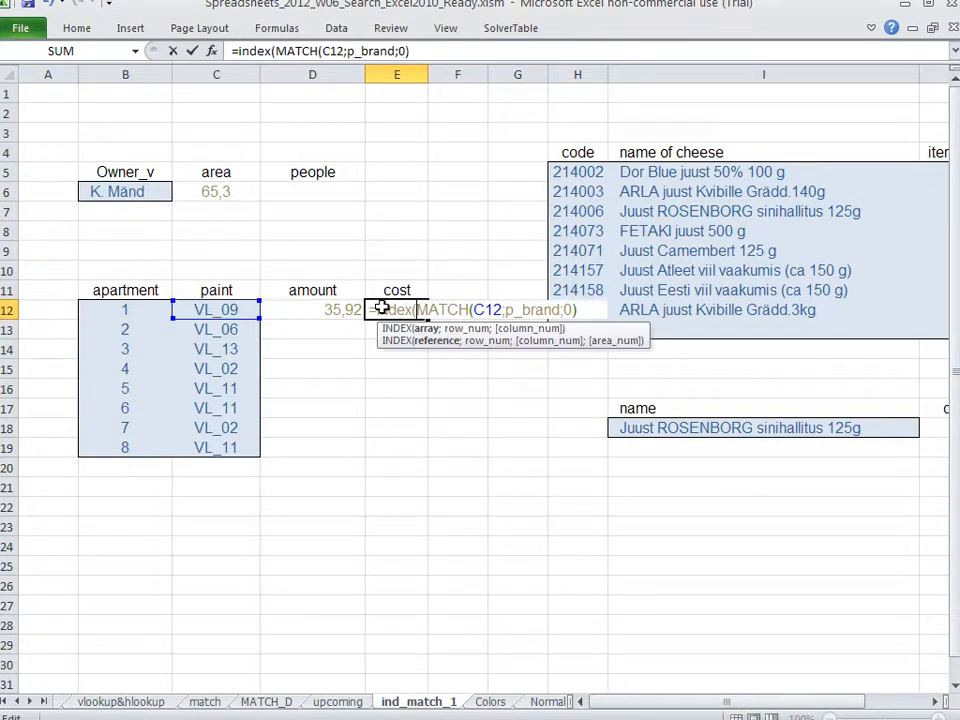
type("p_r")
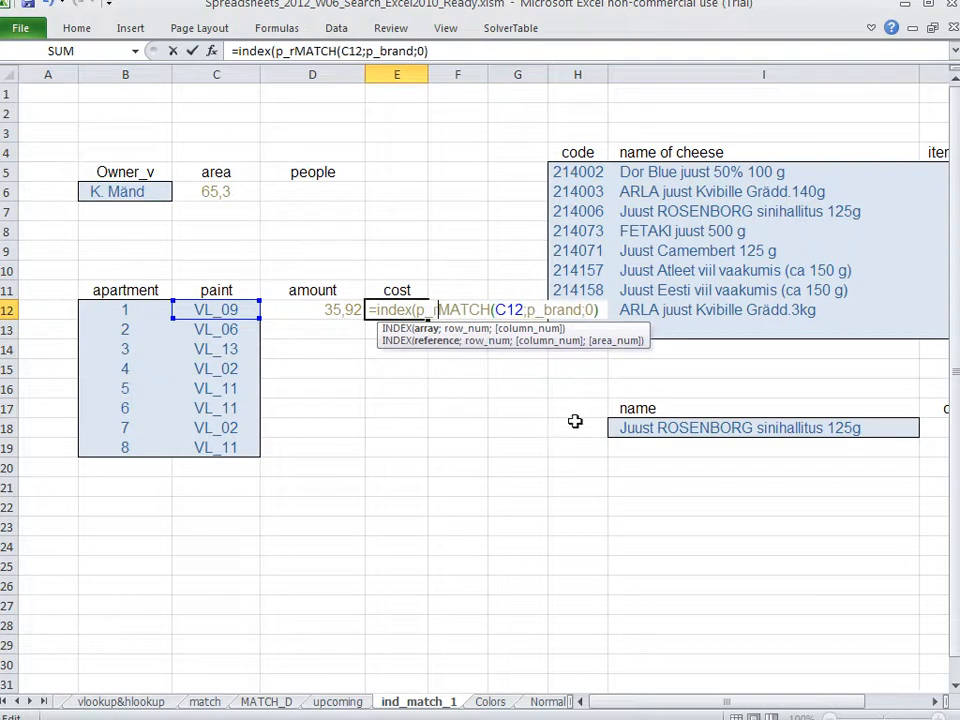
key("BackSpace")
key("BackSpace")
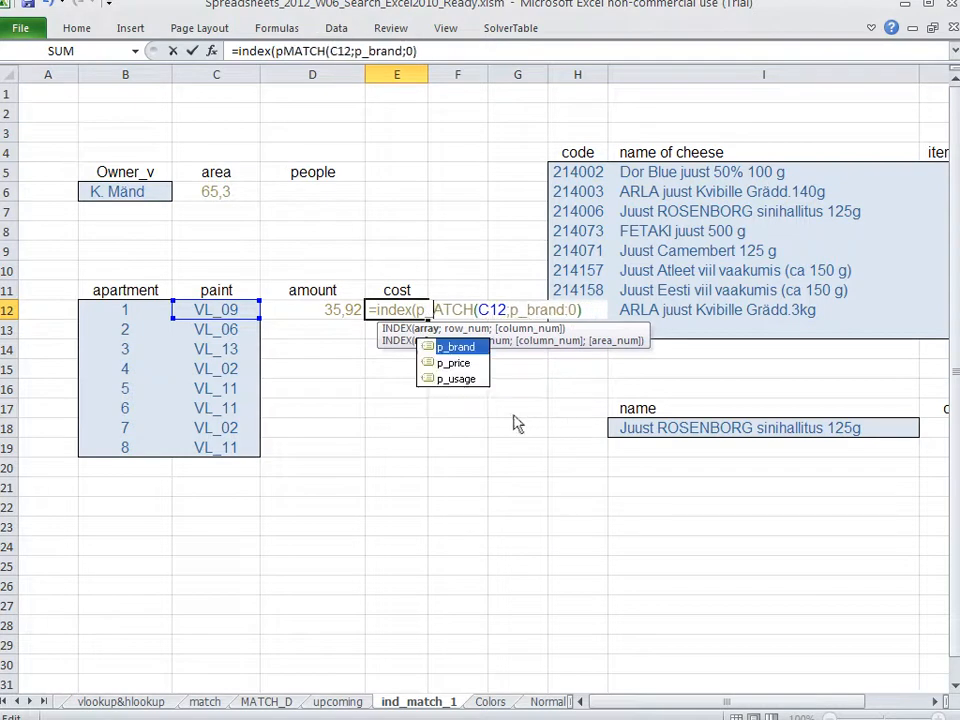
left_click(467, 366)
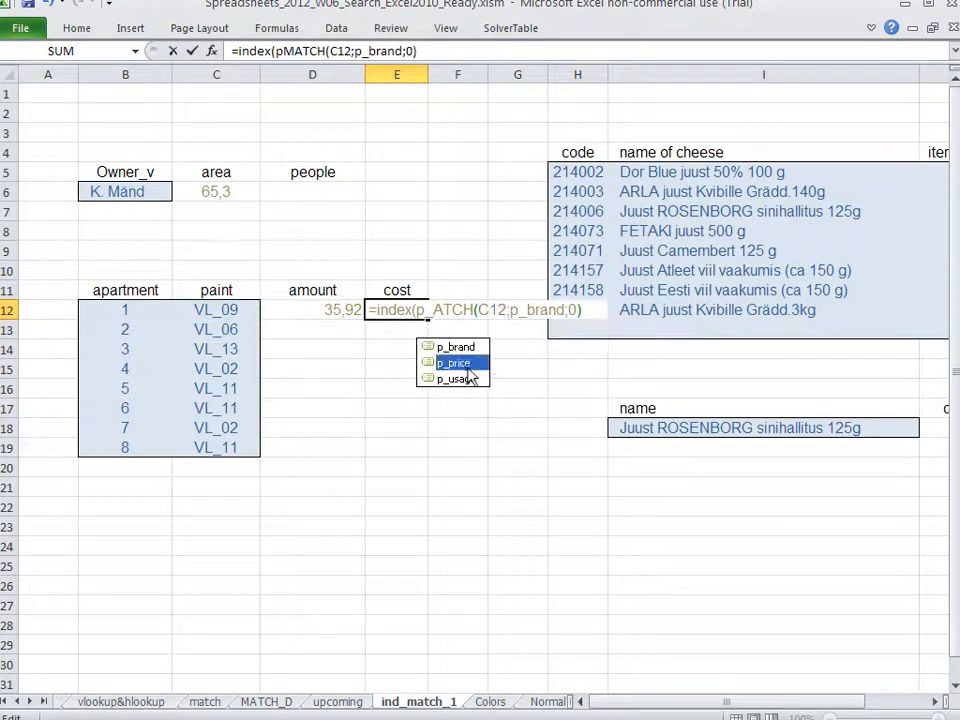
double_click(466, 366)
type(";m")
key("Return")
key("Return")
- Try replacing the MATCH part of the E12 formula with the fixed row number 9
key("Up")
key("F2")
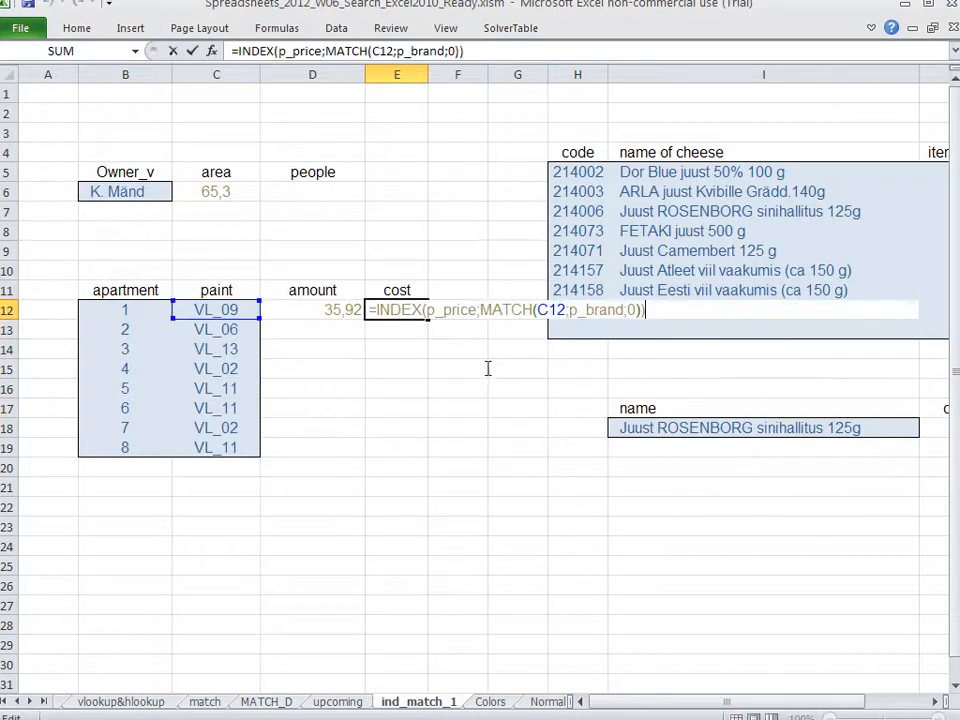
left_click(482, 311)
left_click_drag(482, 311, 622, 323)
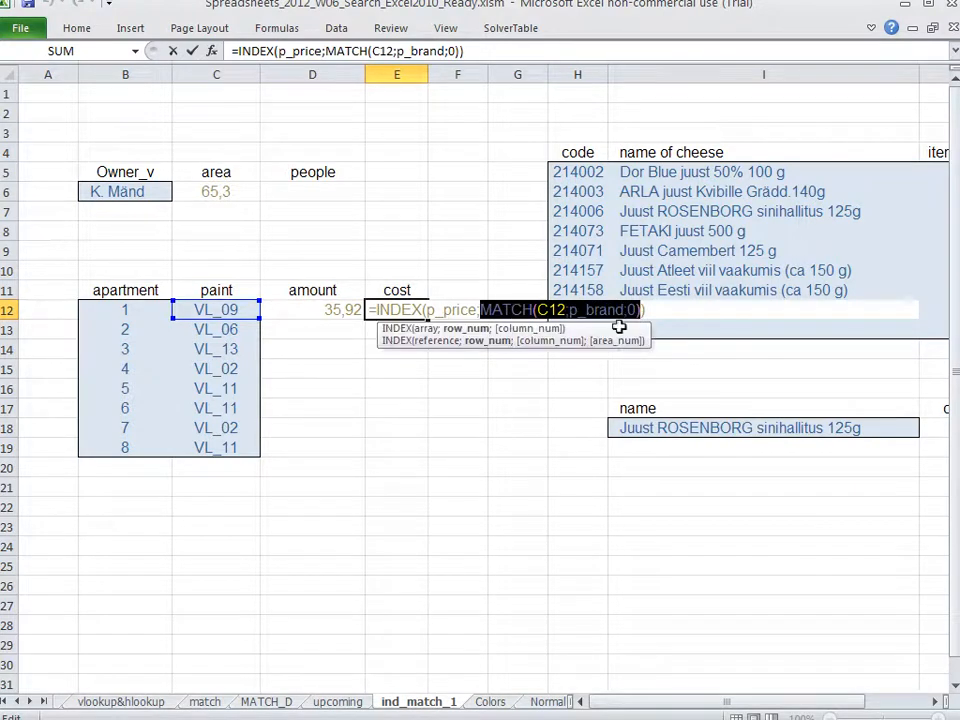
type("9")
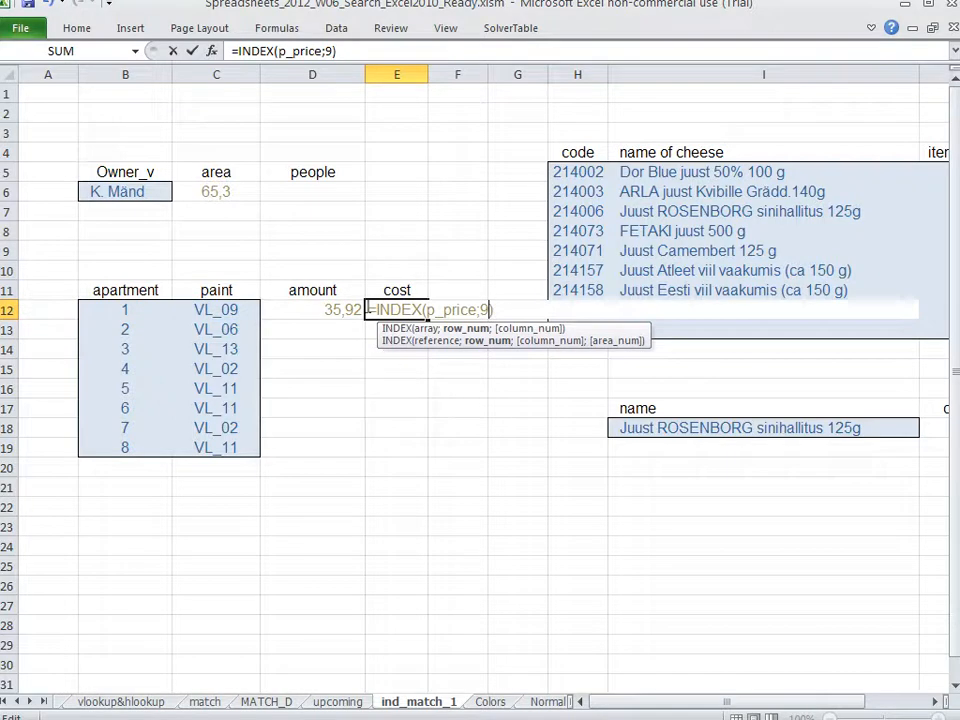
left_click_drag(368, 310, 493, 311)
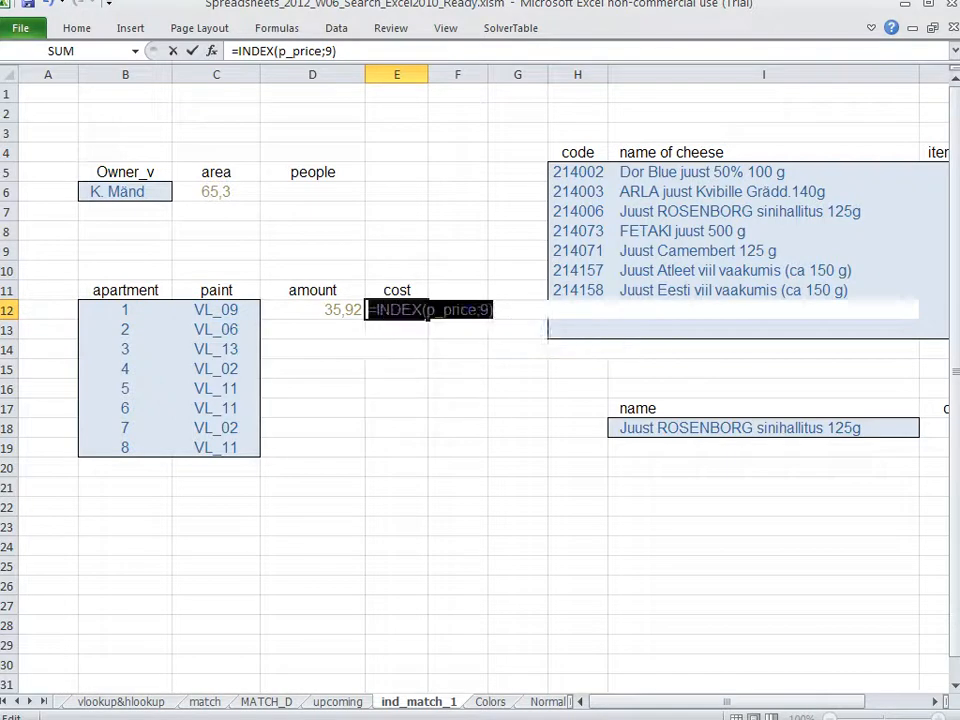
left_click(469, 309)
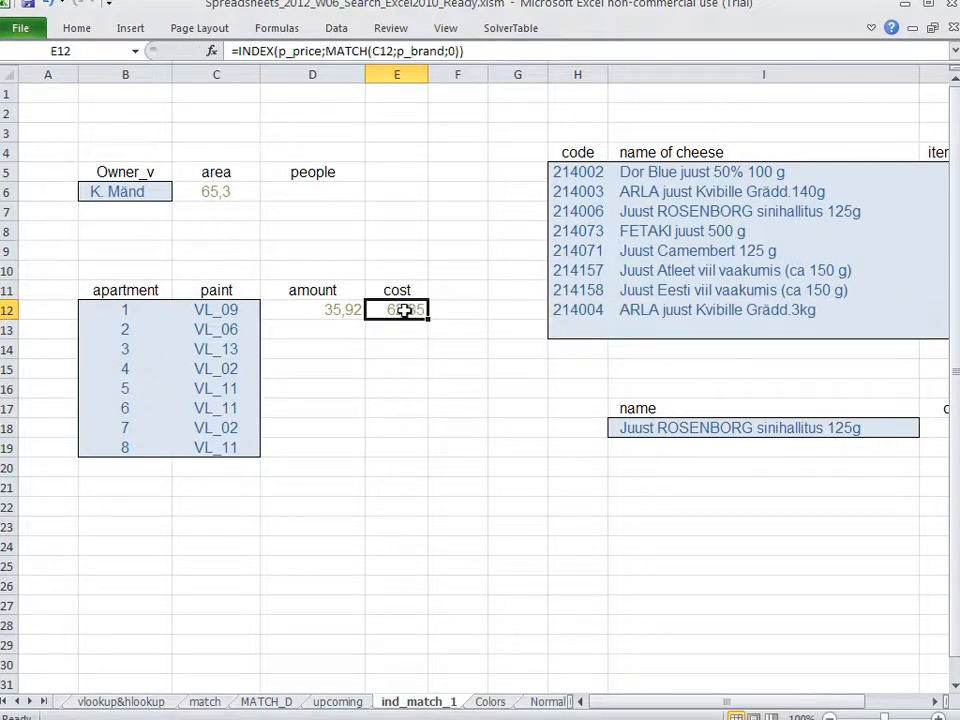
- Compare the p_price and p_brand cells of paint VL_09 on the Colors sheet and return to ind_match_1
key("ctrl+Page_Down")
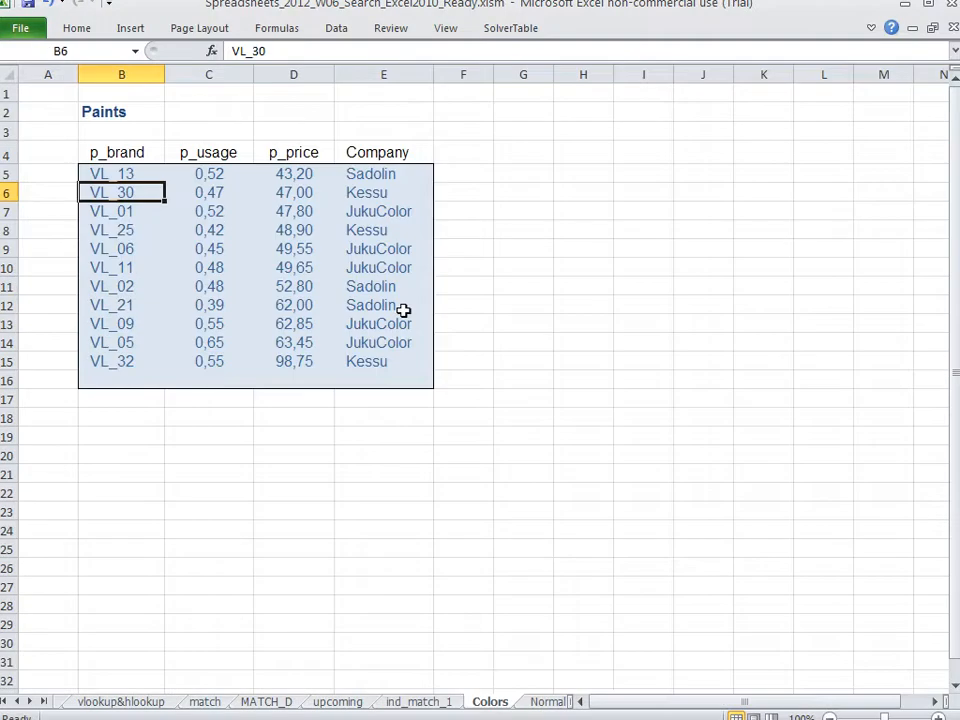
left_click(291, 322)
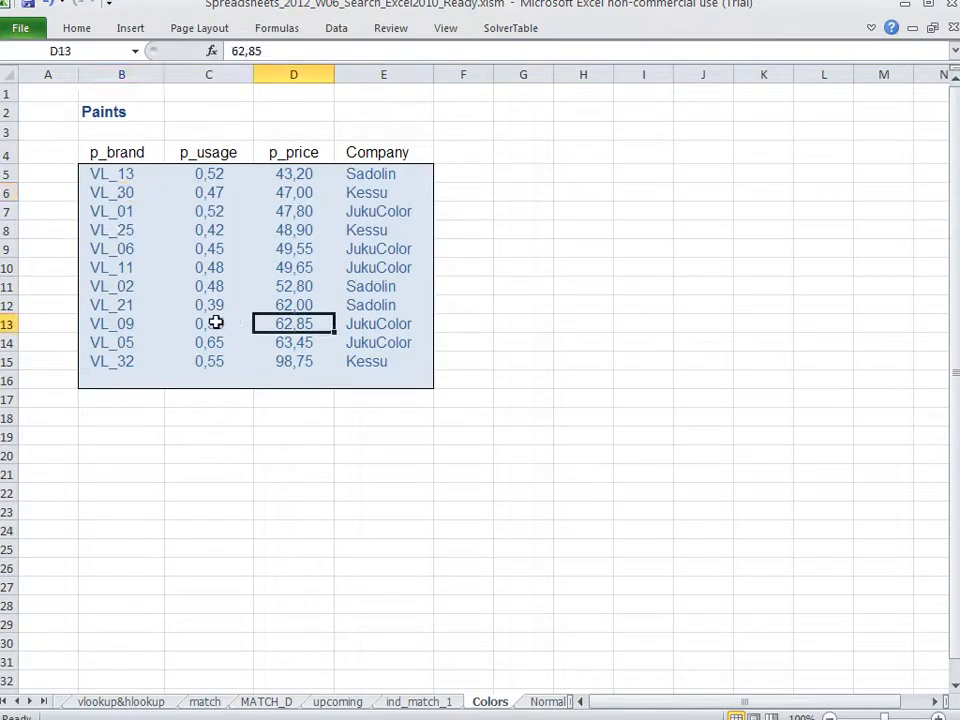
left_click(114, 323, "ctrl")
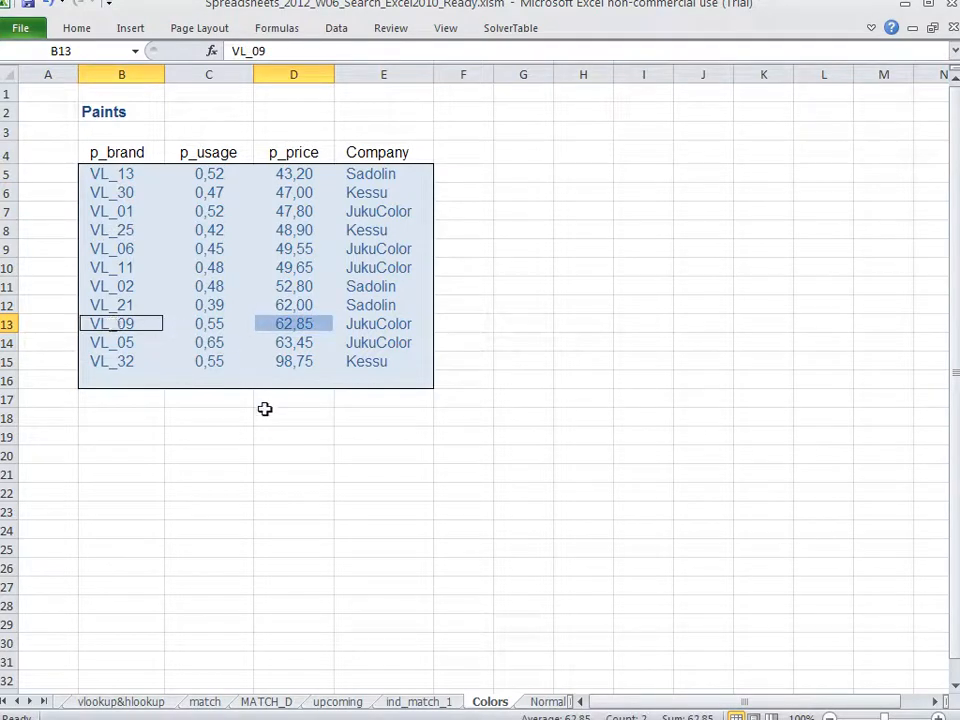
key("ctrl+Page_Up")
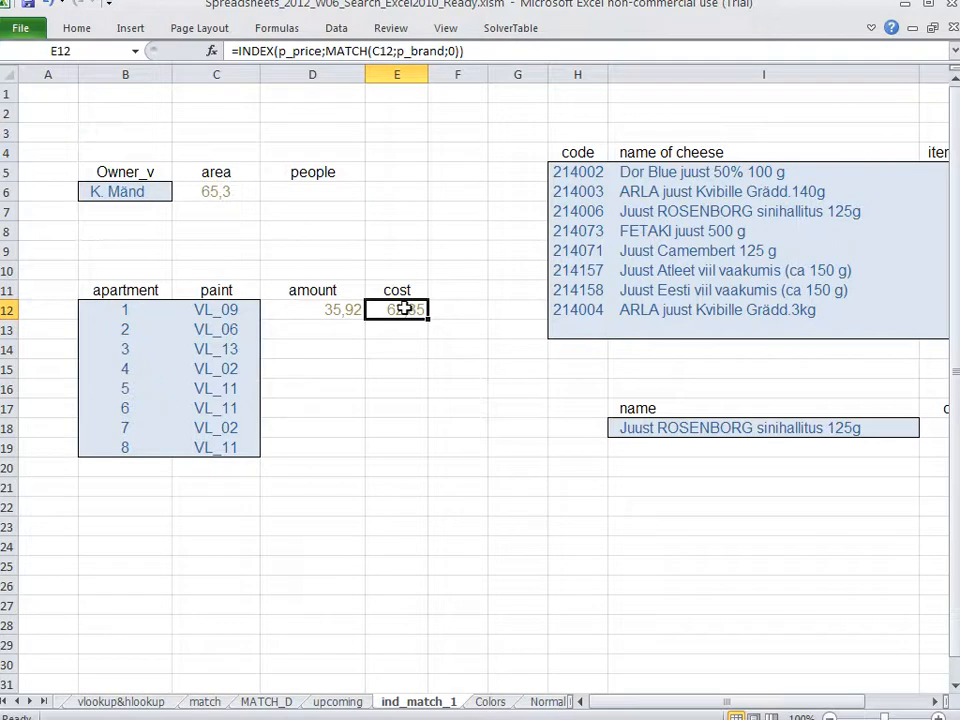
- Multiply the price lookup in E12 by the paint amount in D12, giving =INDEX(p_price;MATCH(C12;p_brand;0))*D12
double_click(403, 310)
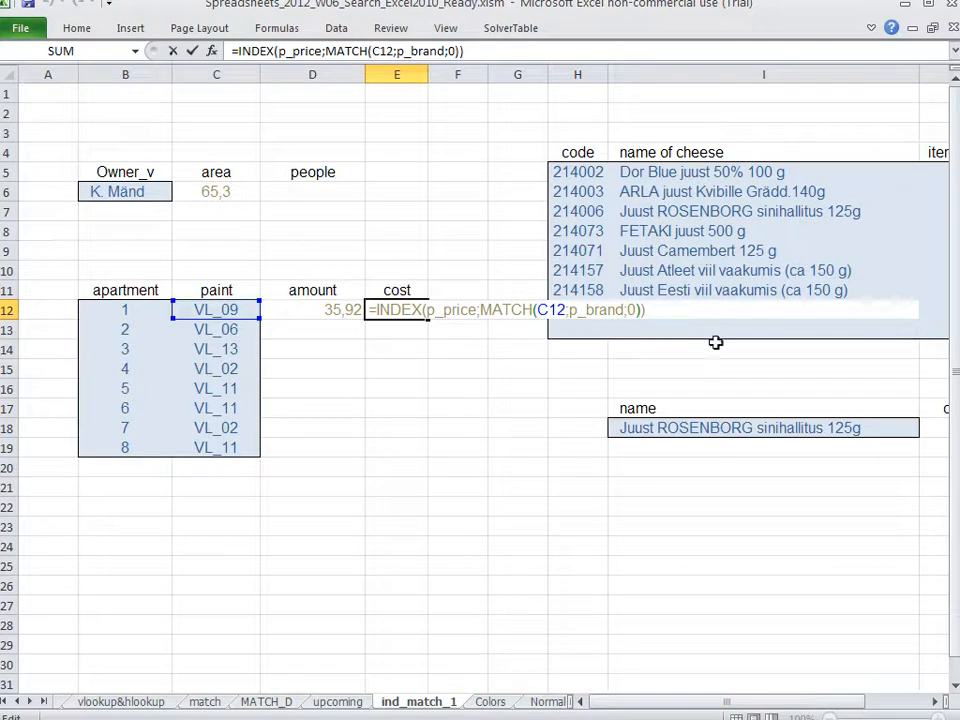
type("*")
left_click(307, 310)
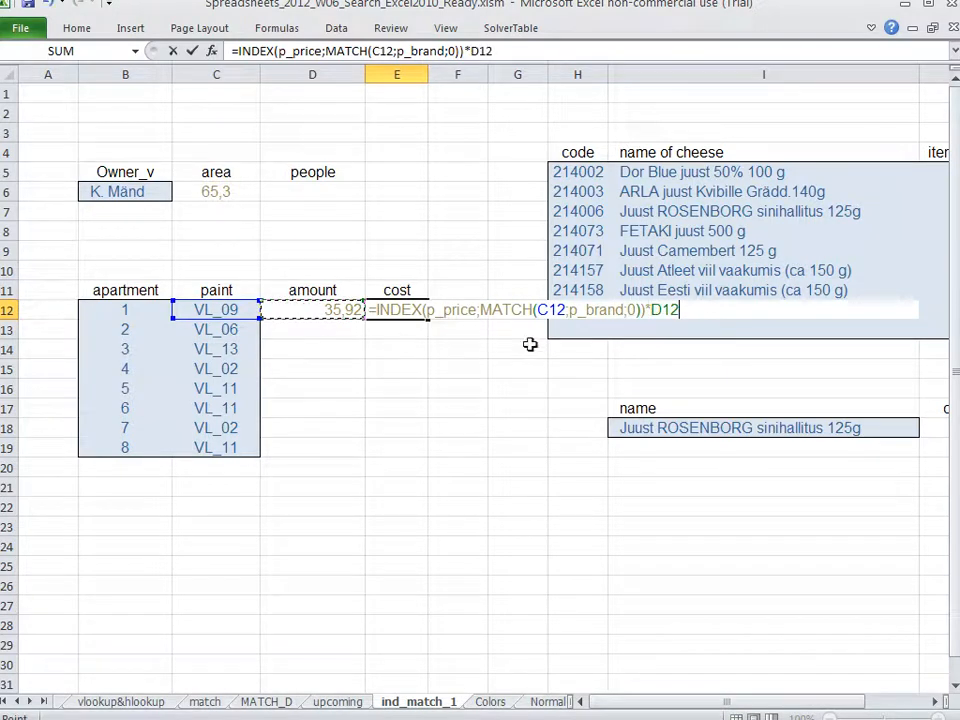
key("Return")
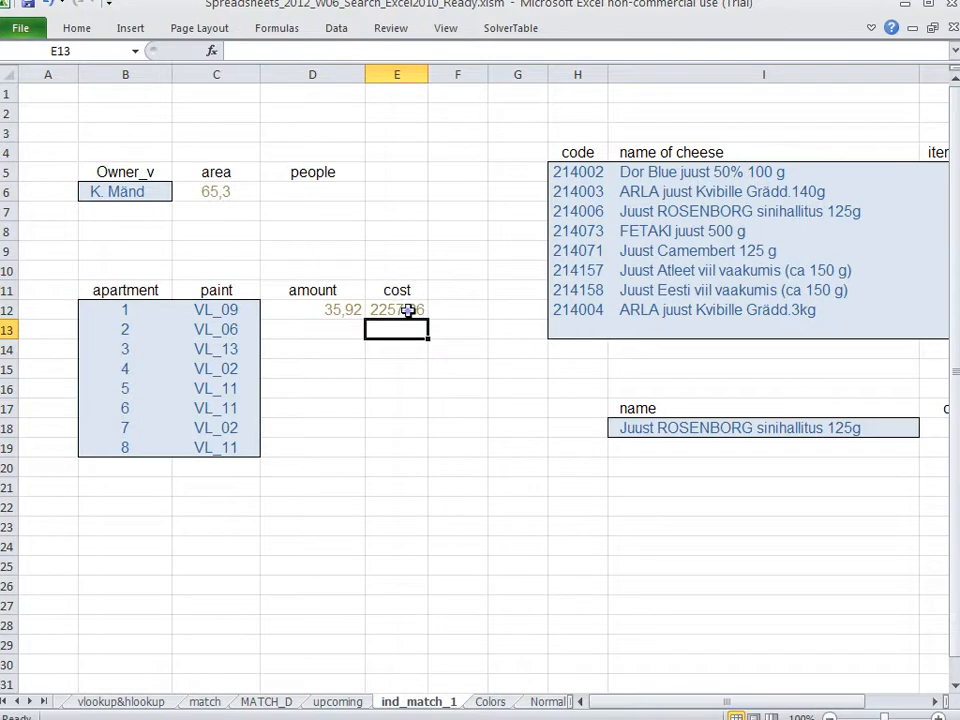
- Review the finished cost formula in E12 together with the amount formula in D12
double_click(408, 311)
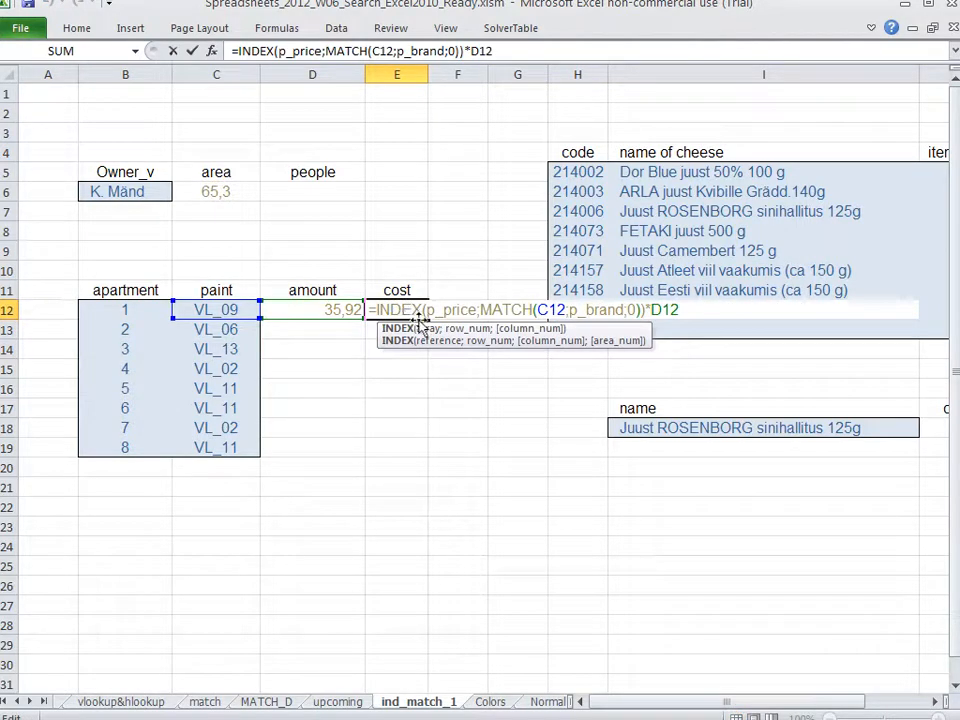
key("Return")
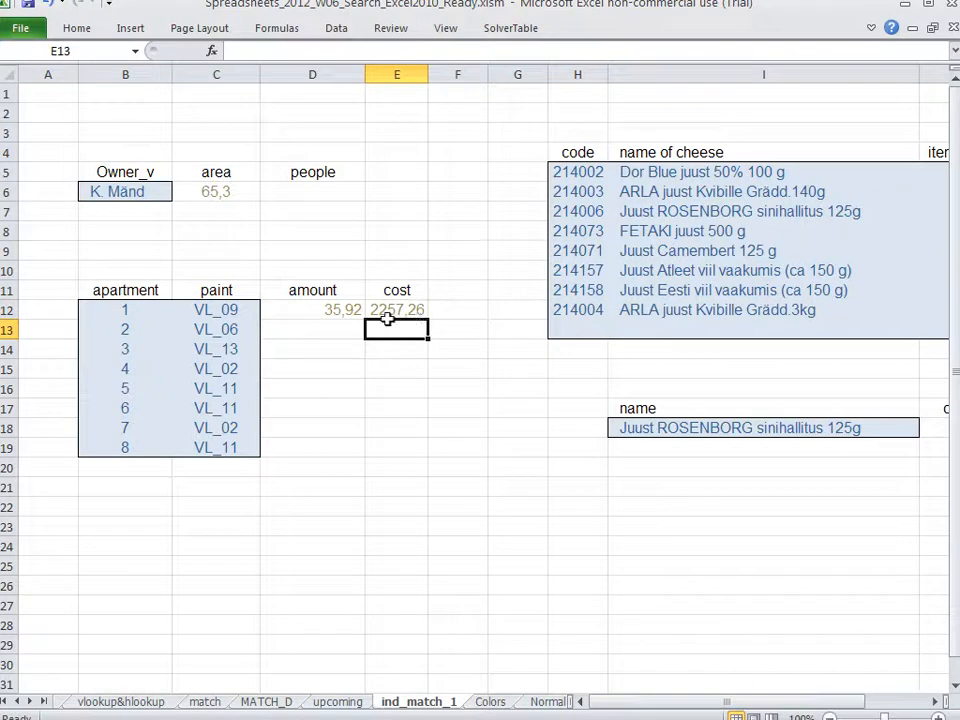
left_click(334, 311)
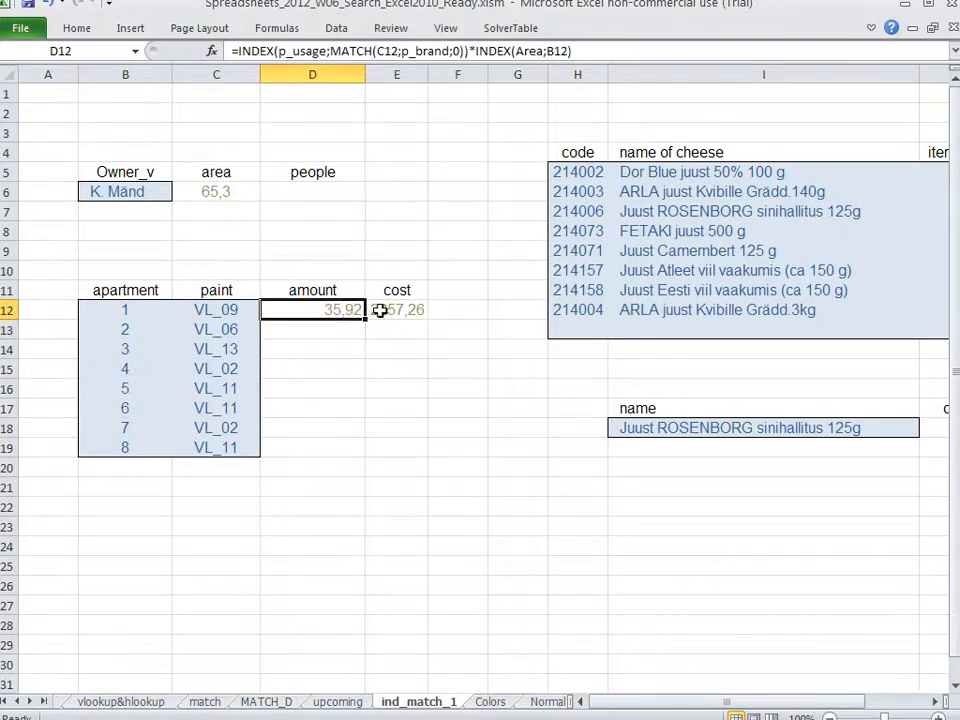
left_click(401, 311)
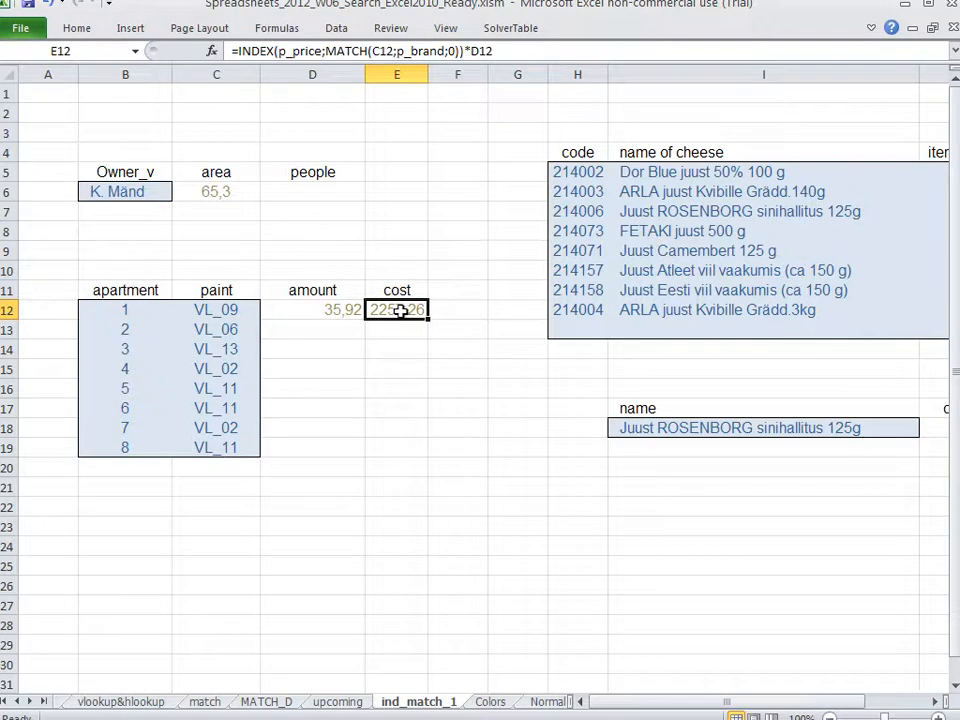
left_click(395, 333)
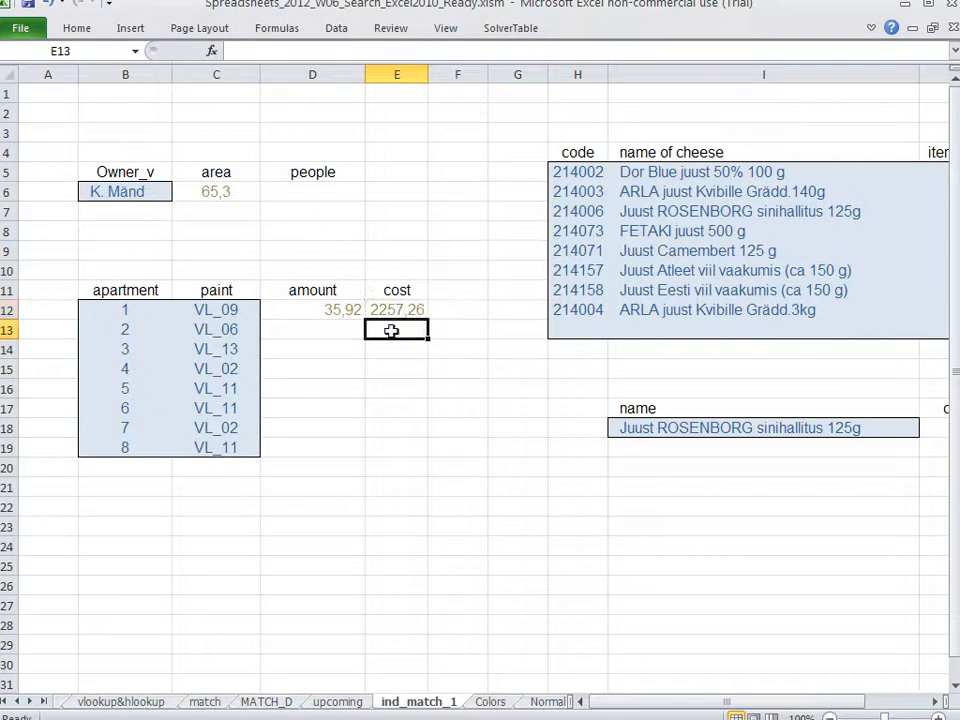
double_click(387, 314)
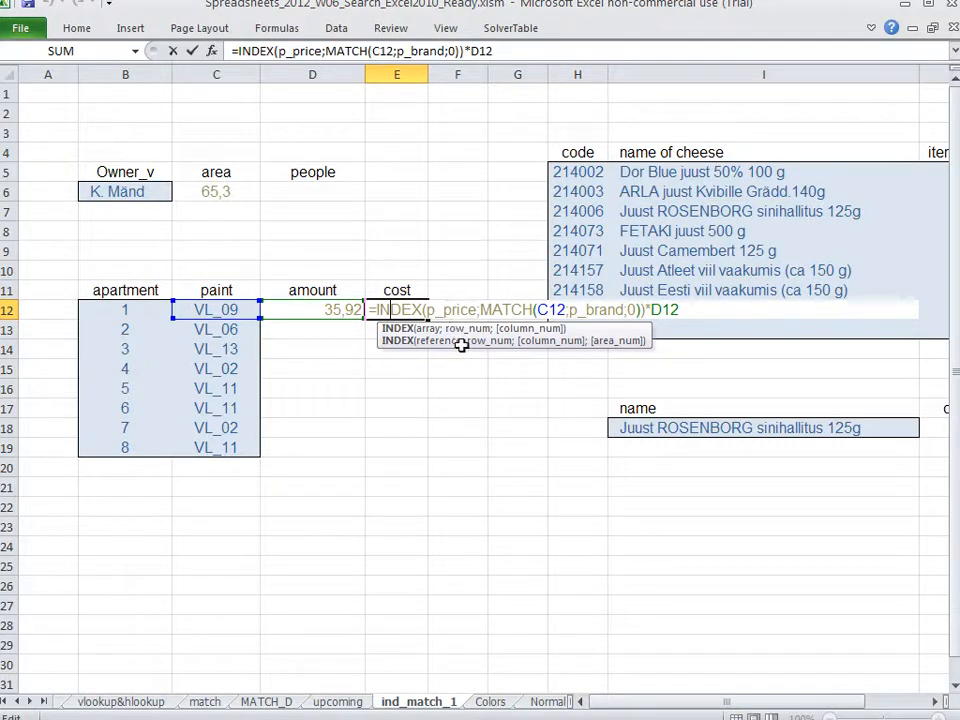
- Fill the amount and cost formulas from D12:E12 down to row 19 for all eight apartments
key("Return")
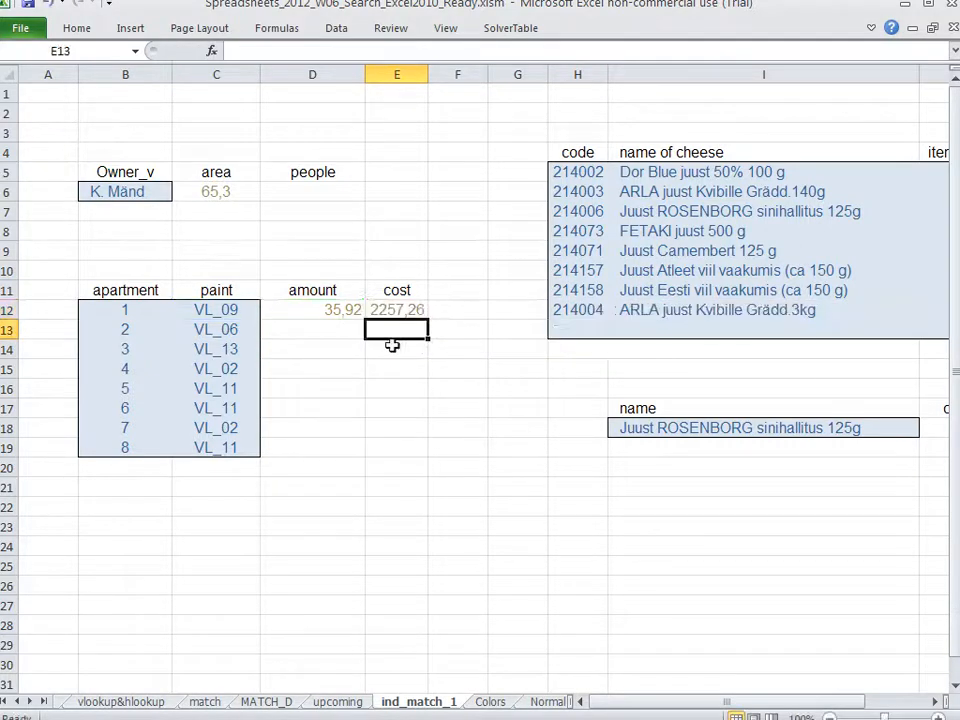
left_click_drag(328, 311, 420, 458)
left_click(306, 396)
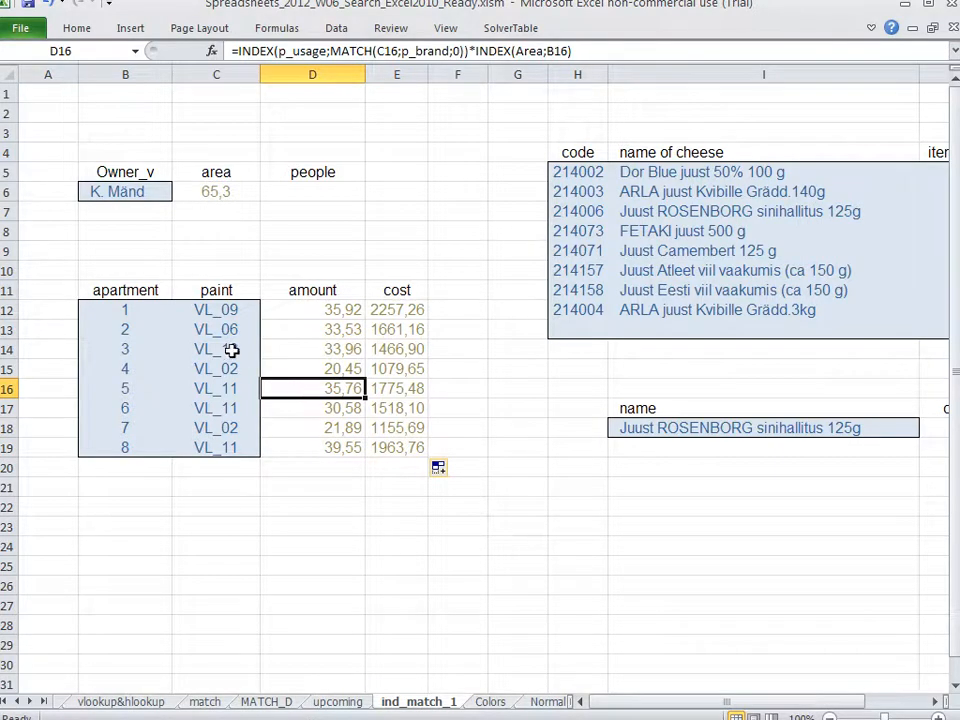
- Restrict the paint cells C12:C19 with list data validation that uses =p_brand as its source
left_click_drag(227, 311, 229, 452)
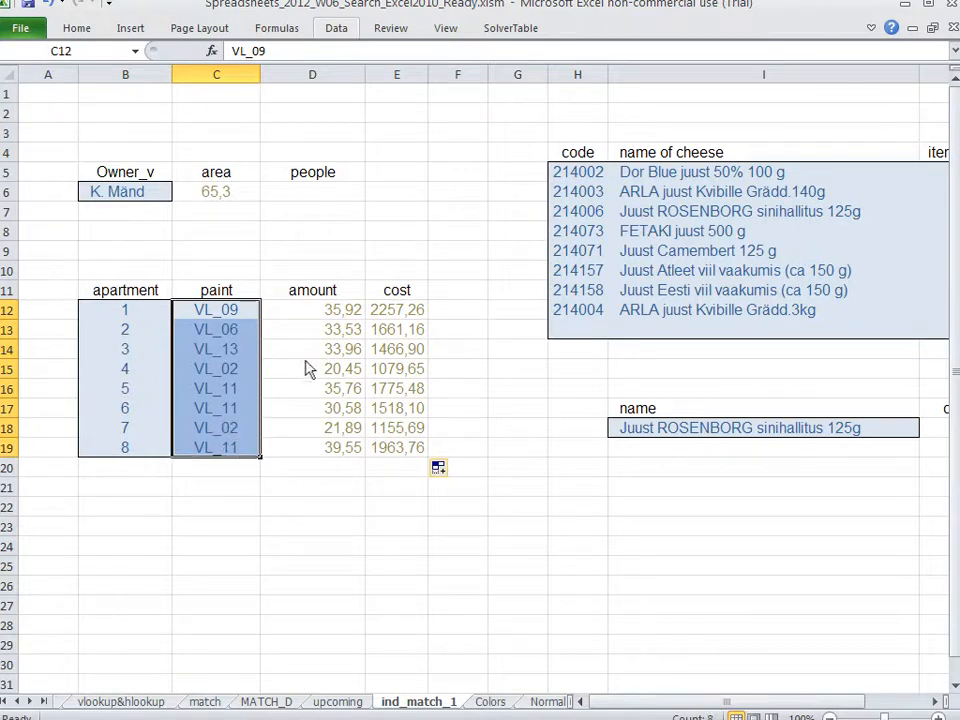
left_click(336, 28)
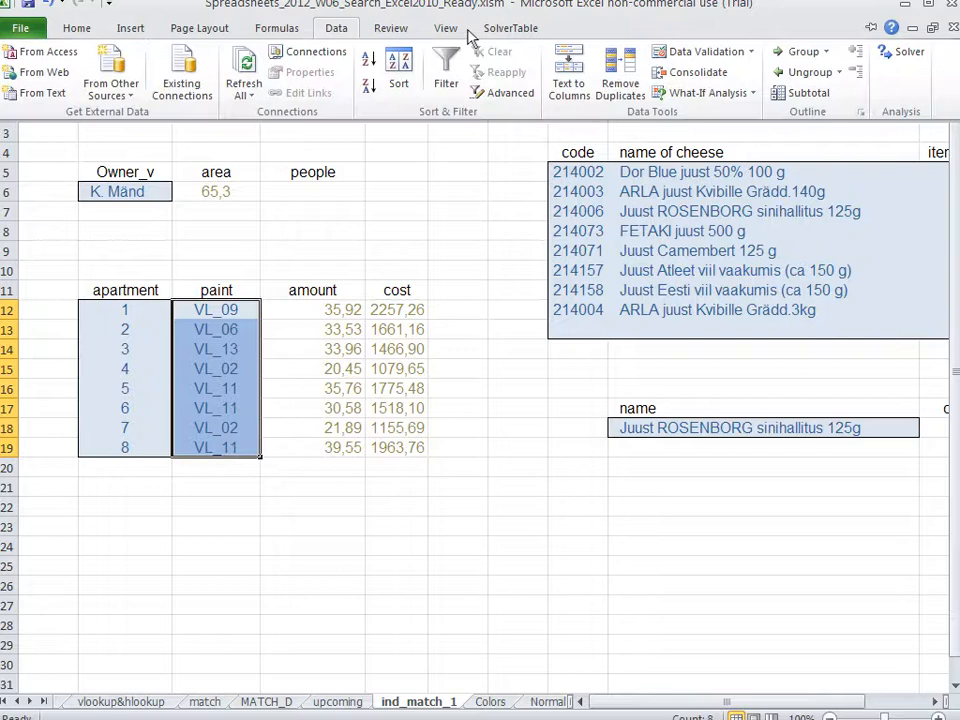
left_click(751, 52)
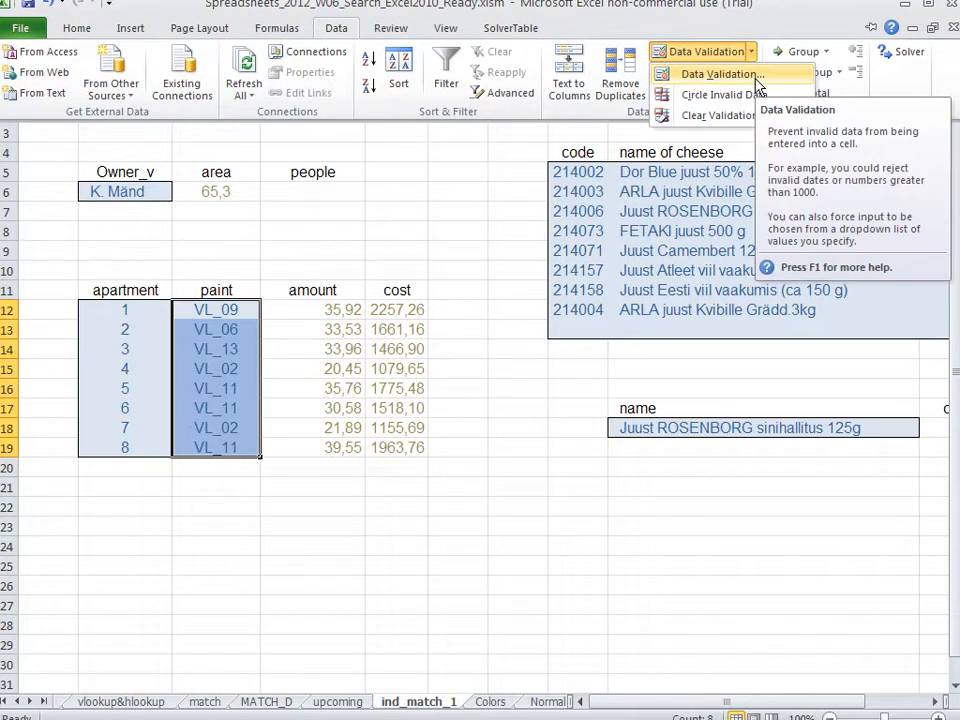
left_click(757, 85)
left_click(414, 386)
left_click(414, 440)
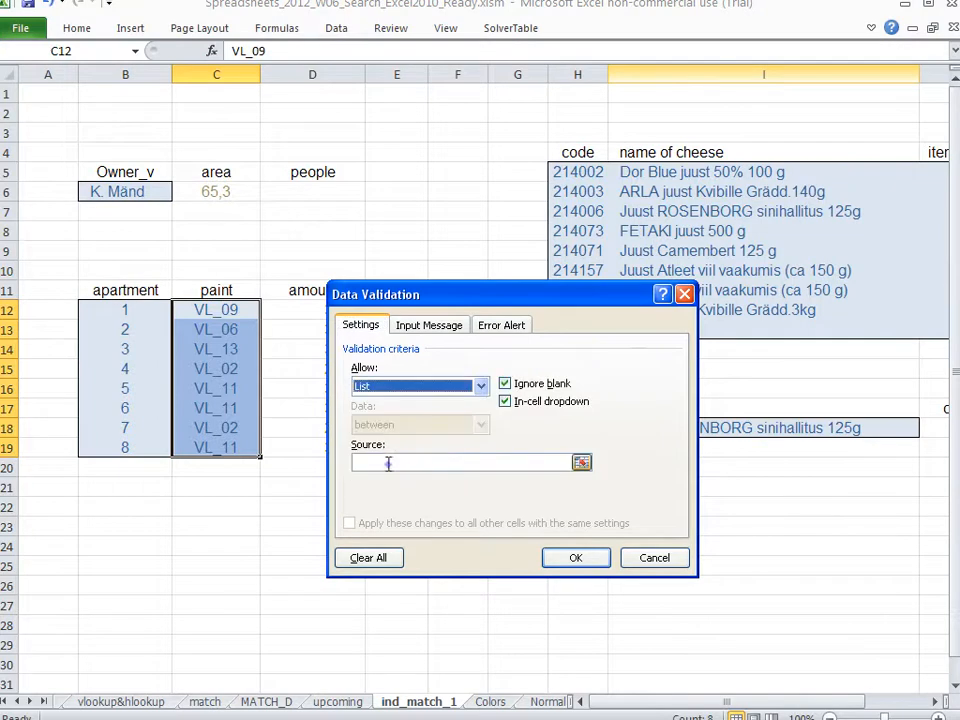
left_click(388, 462)
type("=")
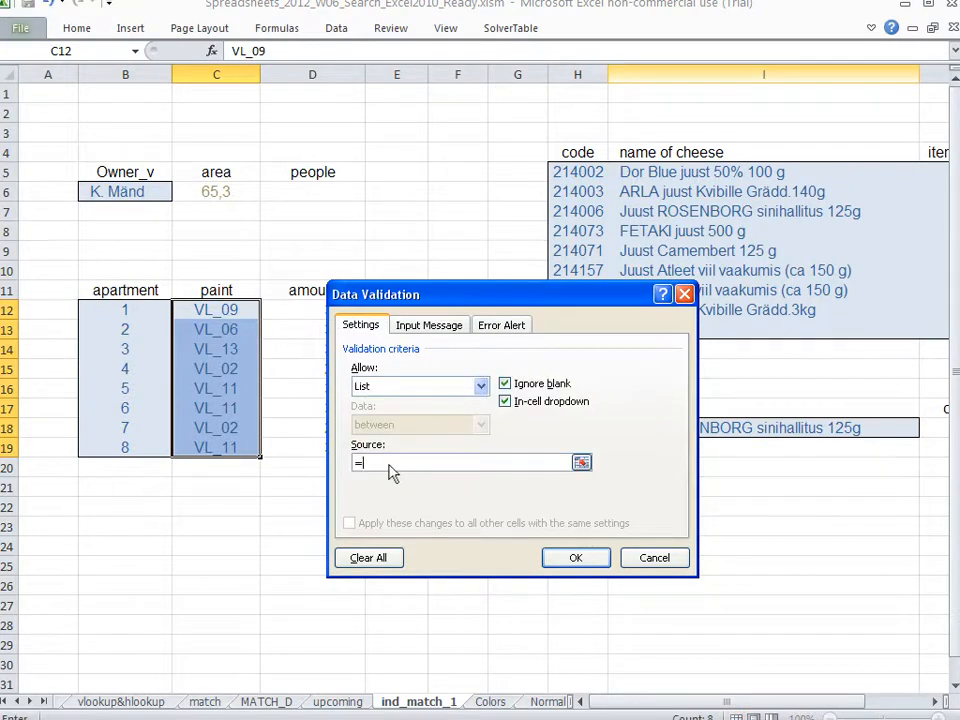
type("p_brand")
key("Return")
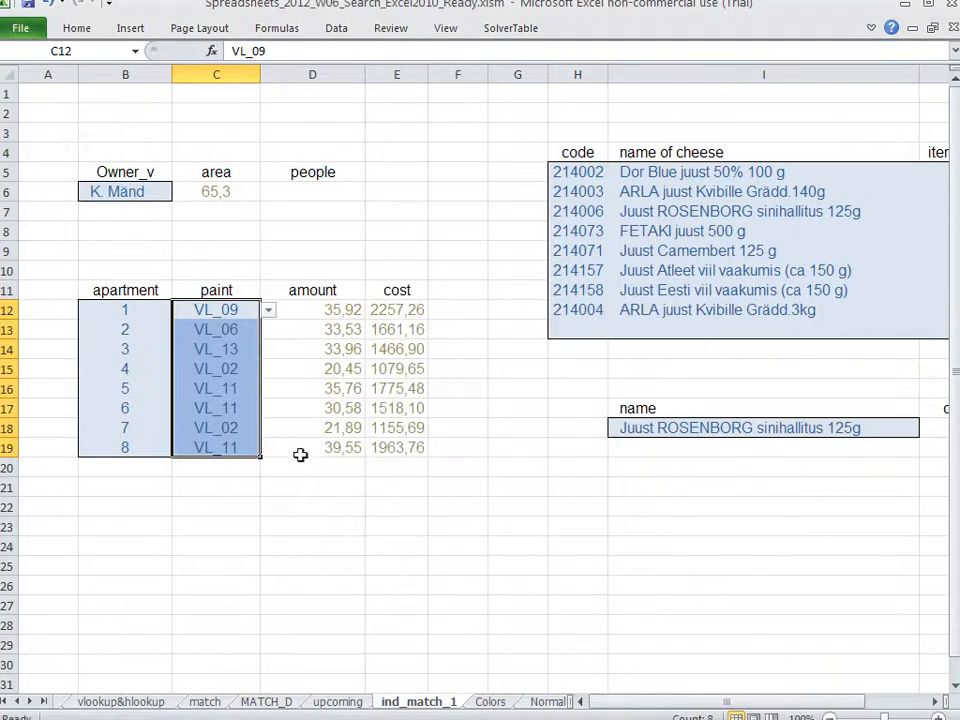
- Choose VL_11 from the list as the paint for apartment 1 and check its amount in D12
left_click(238, 349)
left_click(244, 310)
left_click(268, 310)
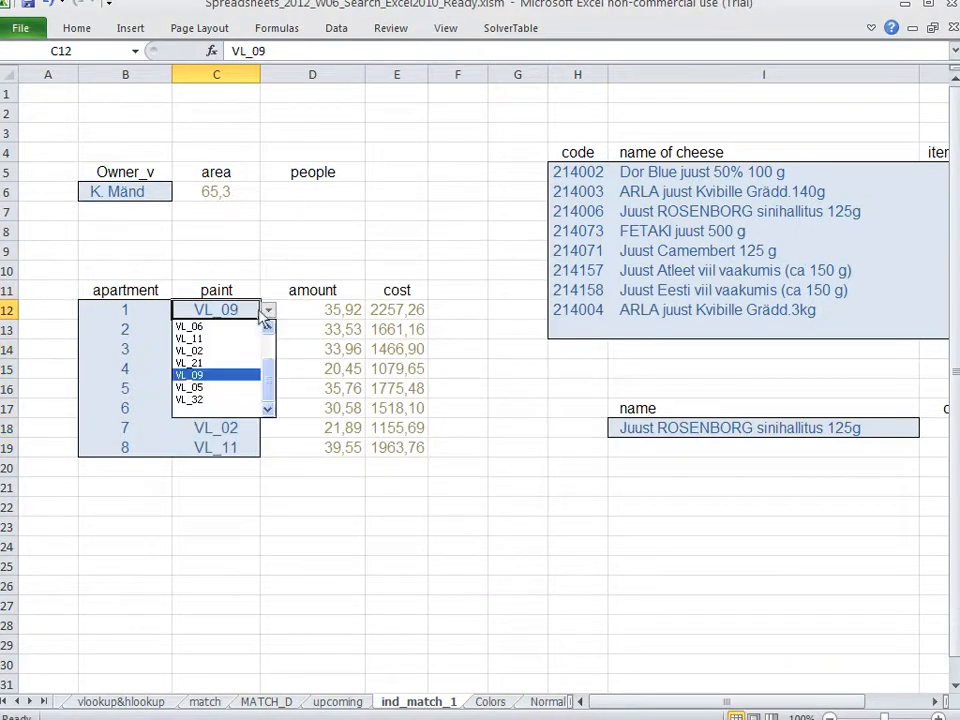
left_click(238, 339)
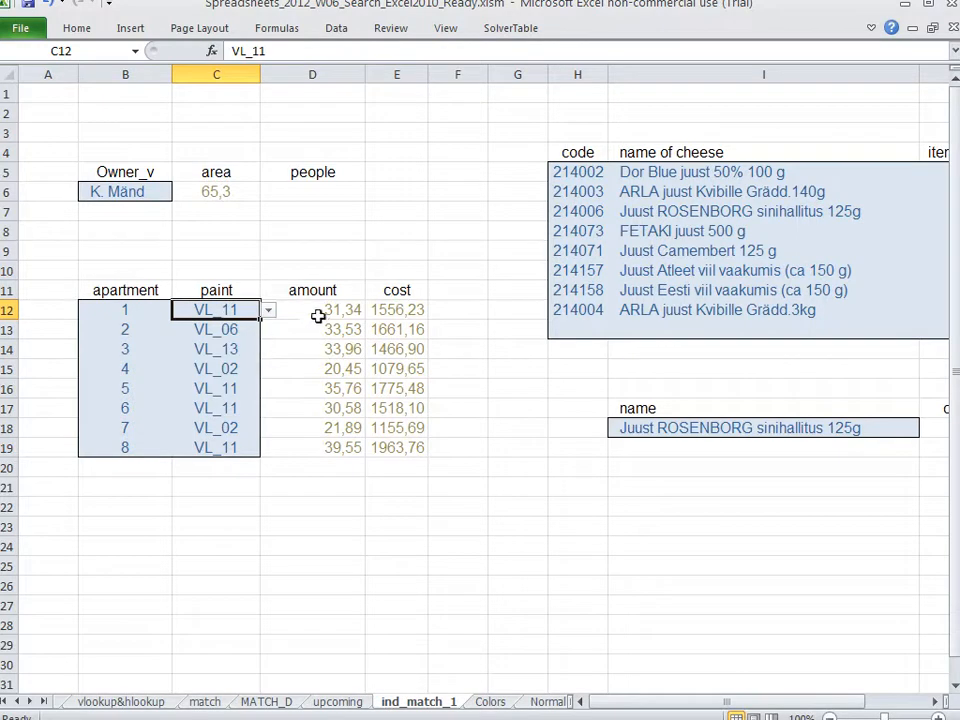
left_click(322, 311)
- Set the paint for apartment 1 back to VL_09 using the list in C12
left_click(248, 311)
left_click(268, 310)
left_click(192, 375)
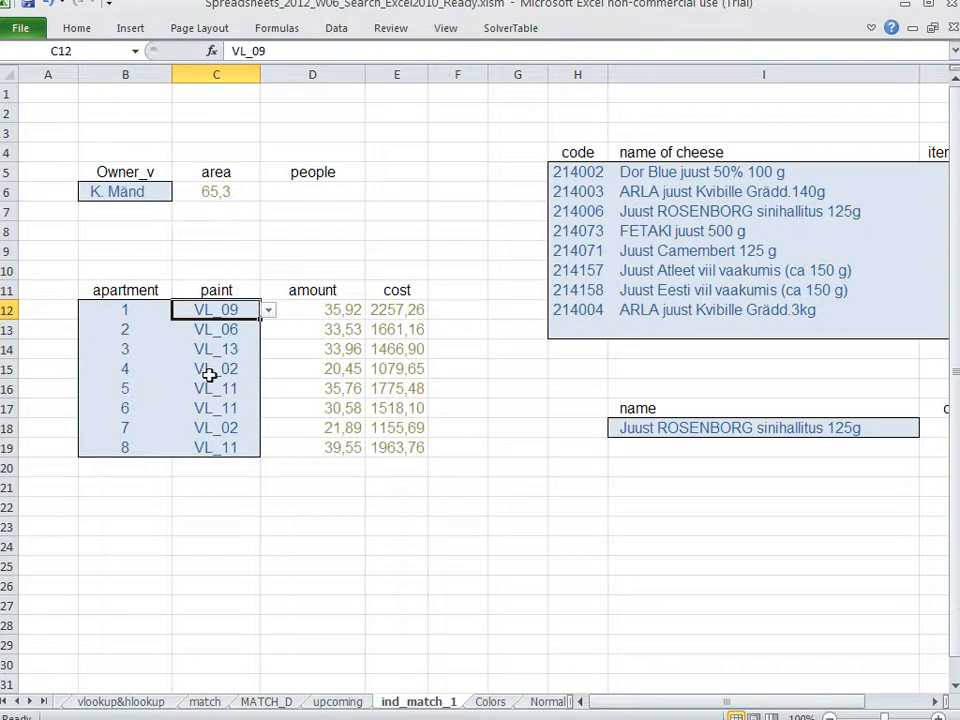
- Review the copied cost formulas in E14 and E16 and the apartment table in B12:E19
left_click(406, 347)
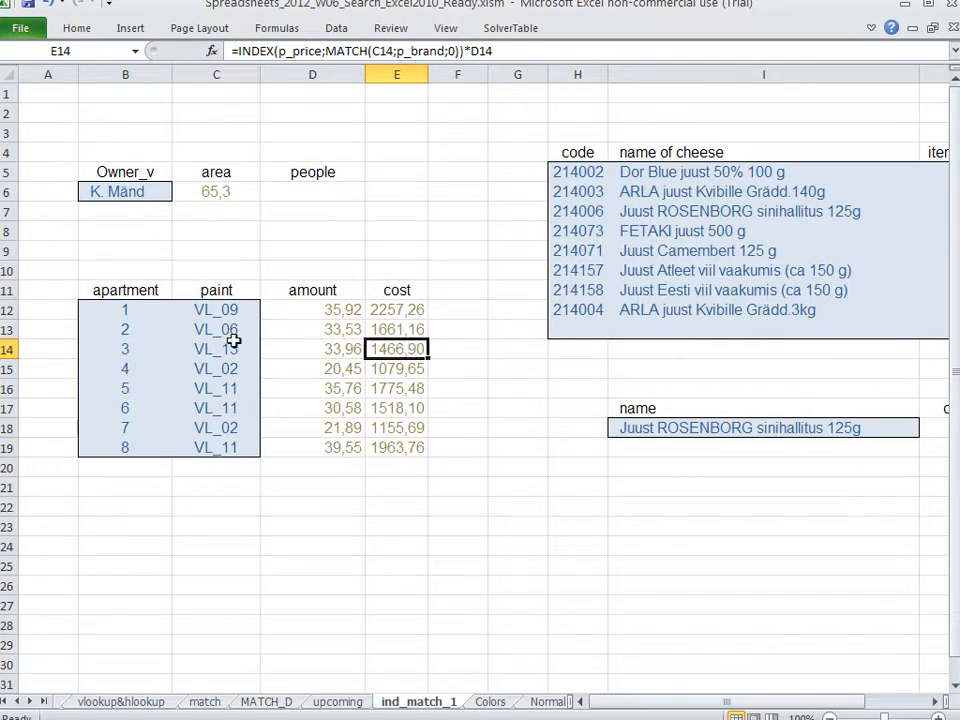
left_click(127, 309)
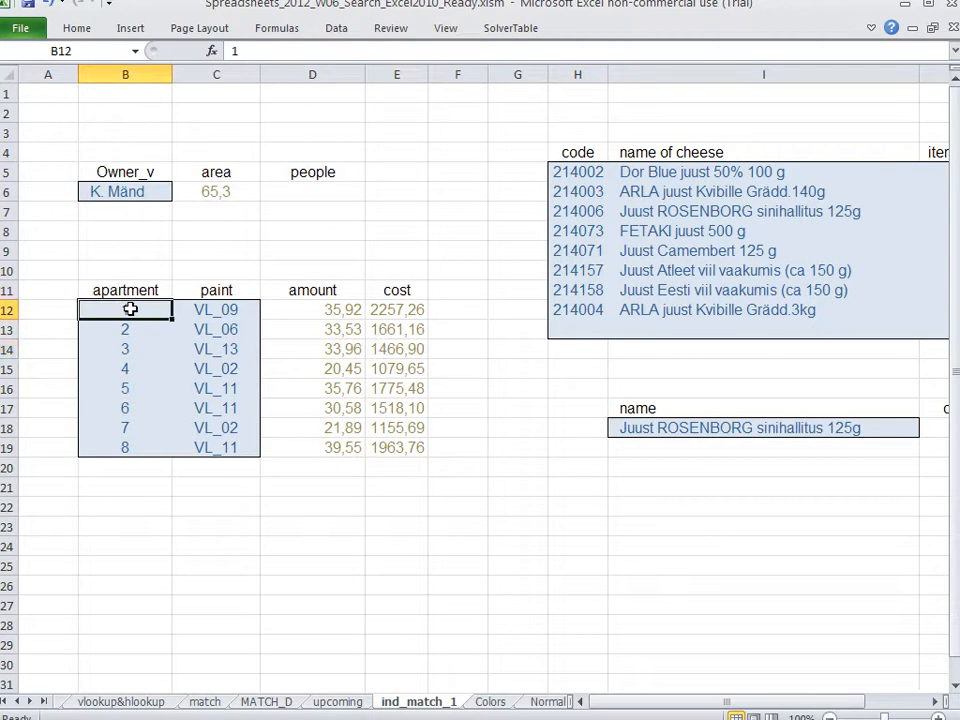
left_click_drag(130, 309, 386, 439)
left_click(395, 388)
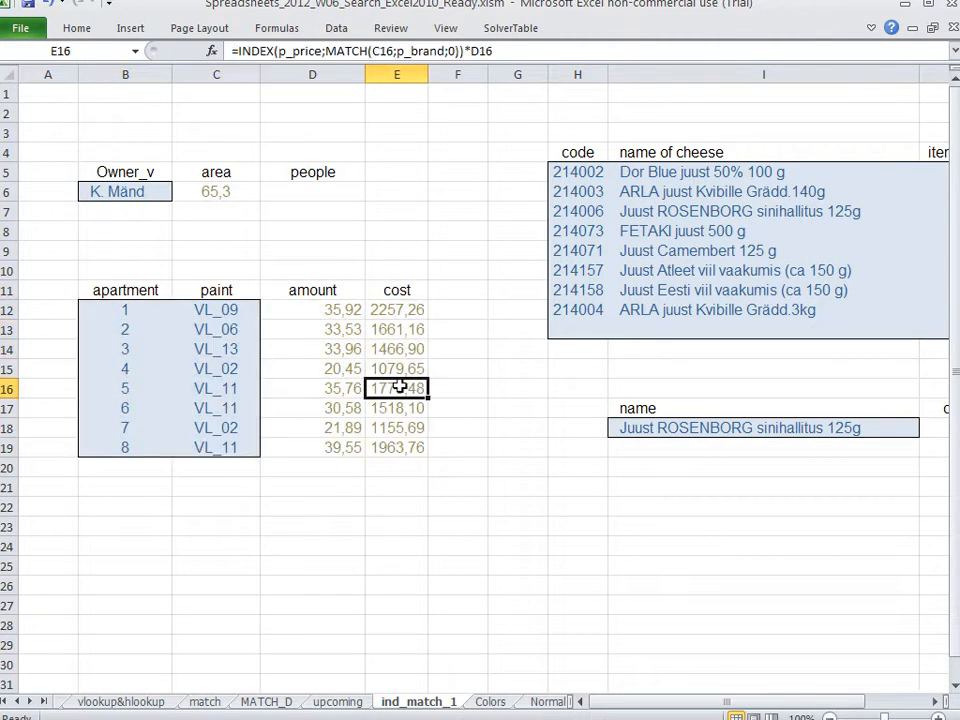